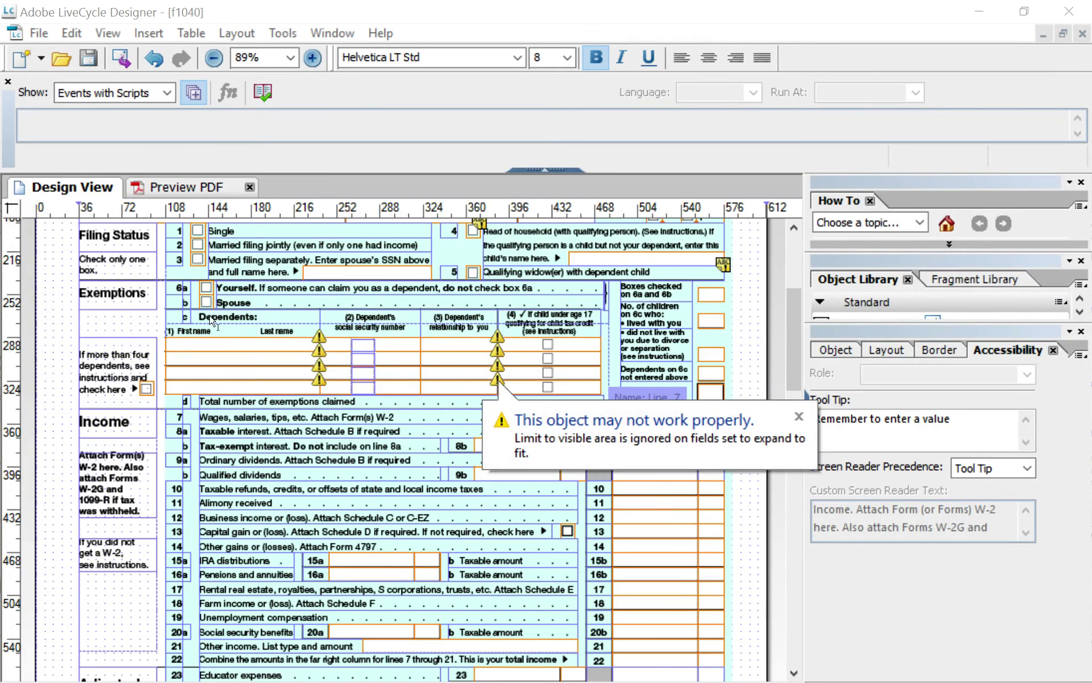
- Dismiss the object warning and start distributing the f1040 form, saving its changes first
left_click(799, 415)
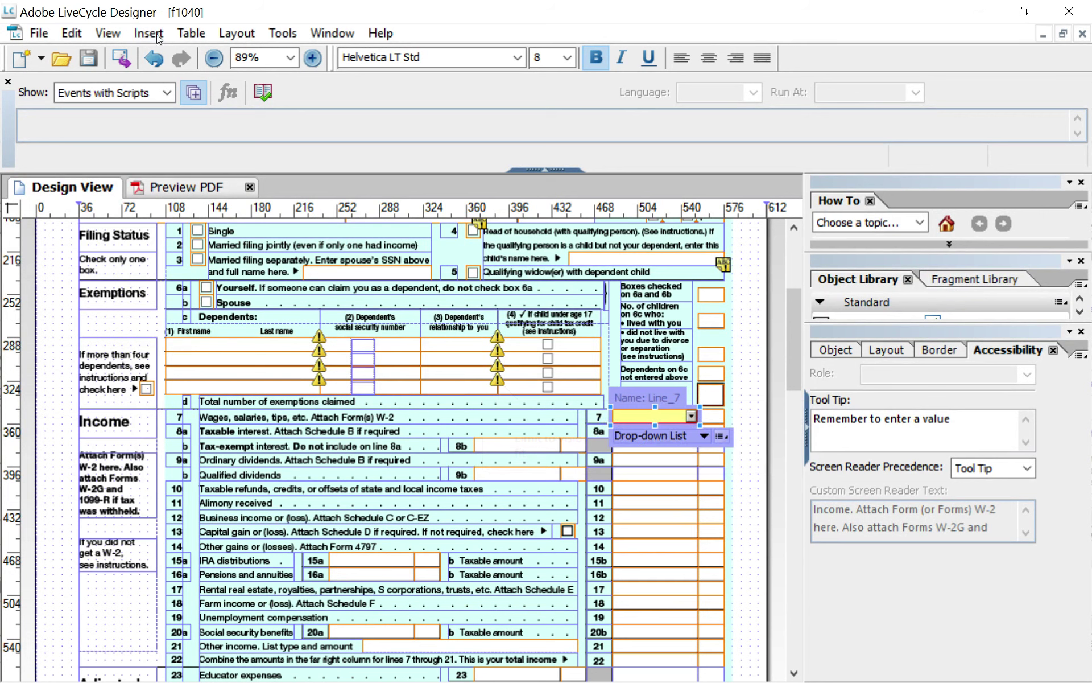
left_click(39, 33)
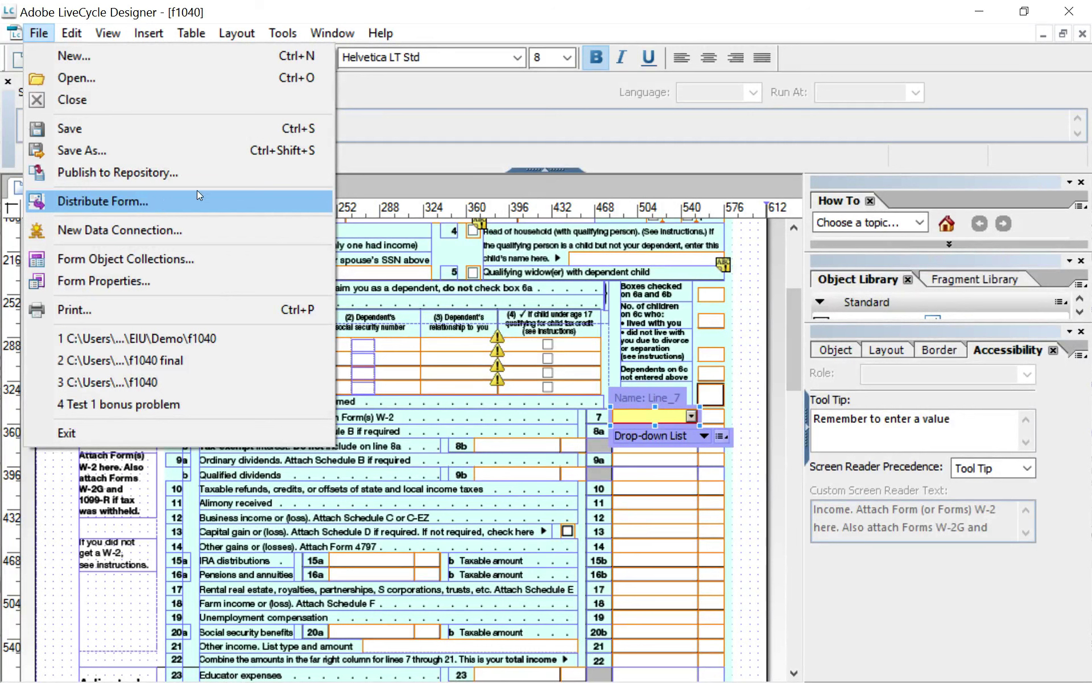
left_click(132, 199)
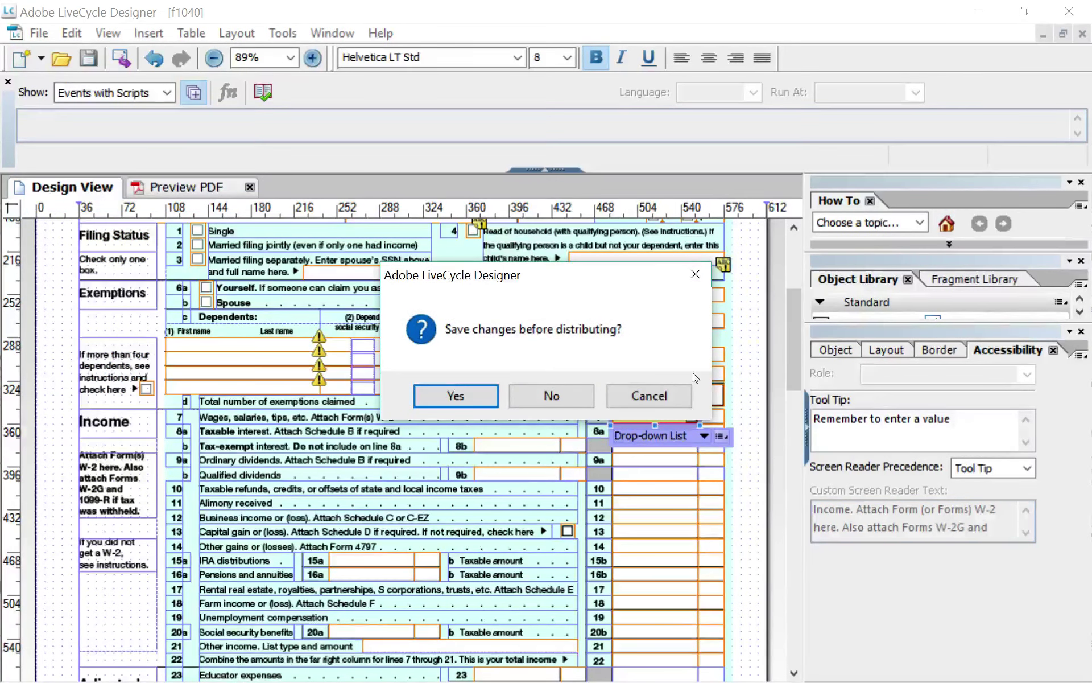
left_click(472, 395)
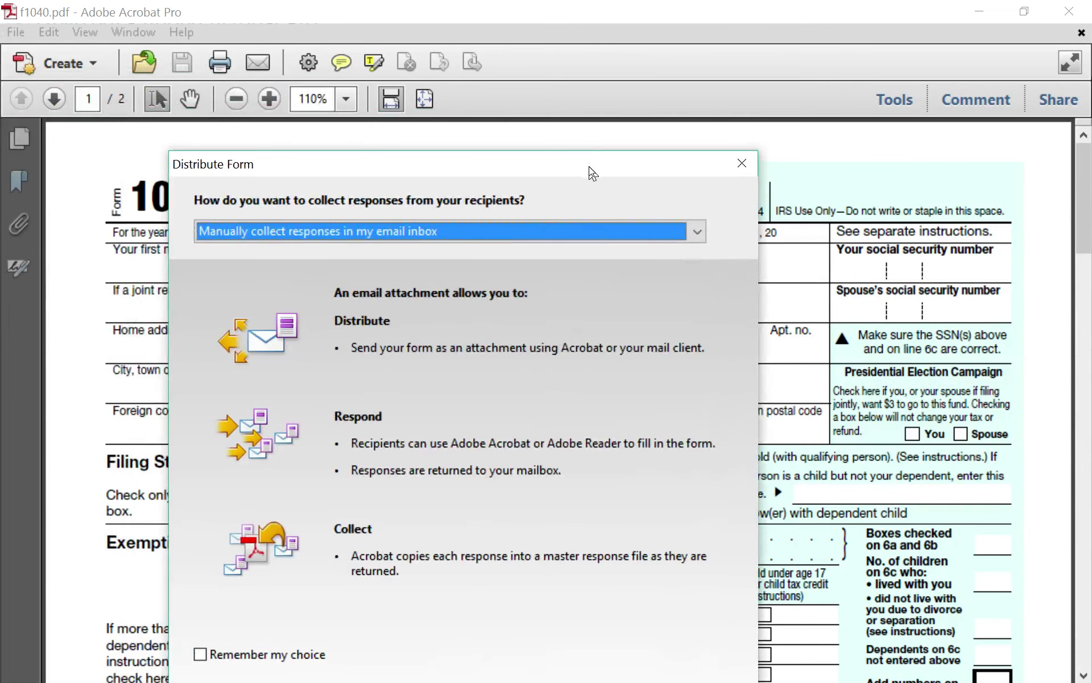
- Distribute the form with manual response collection in the email inbox, saving a local copy as f1040_distributed.pdf for manual sending
left_click_drag(589, 166, 680, 56)
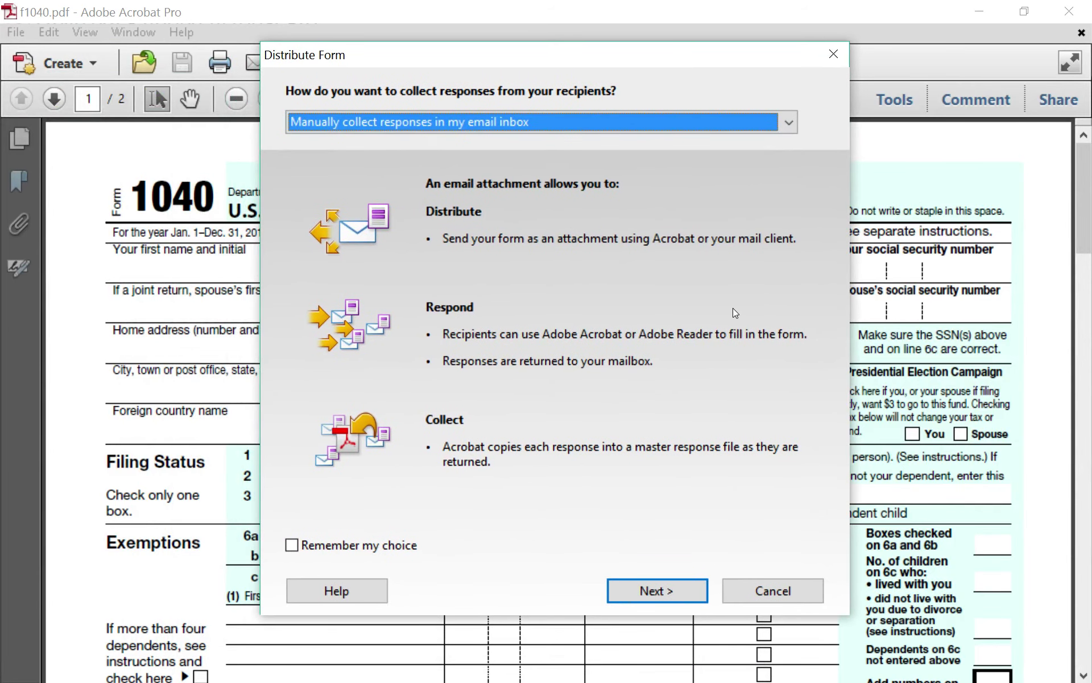
left_click(504, 123)
left_click(344, 145)
left_click(657, 591)
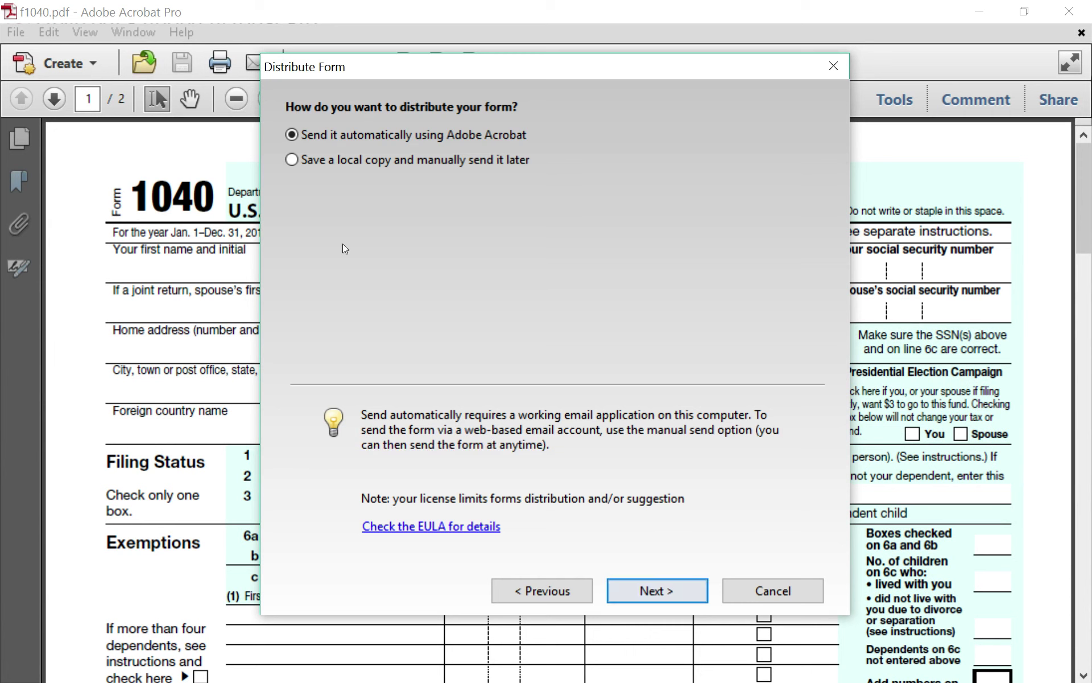
left_click(293, 159)
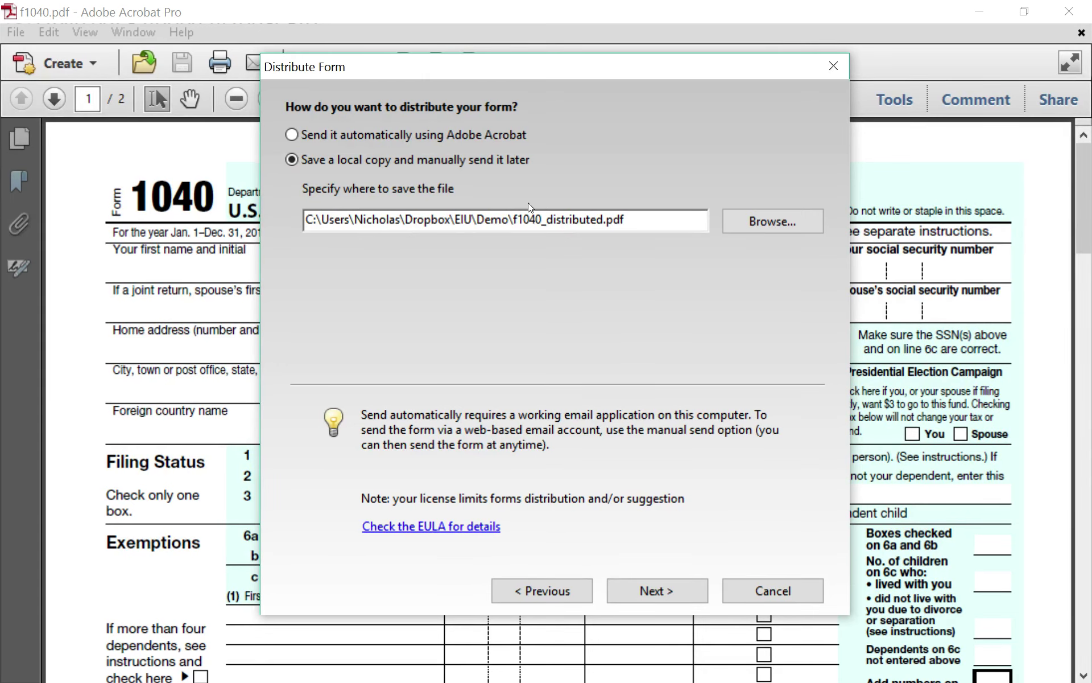
left_click(671, 583)
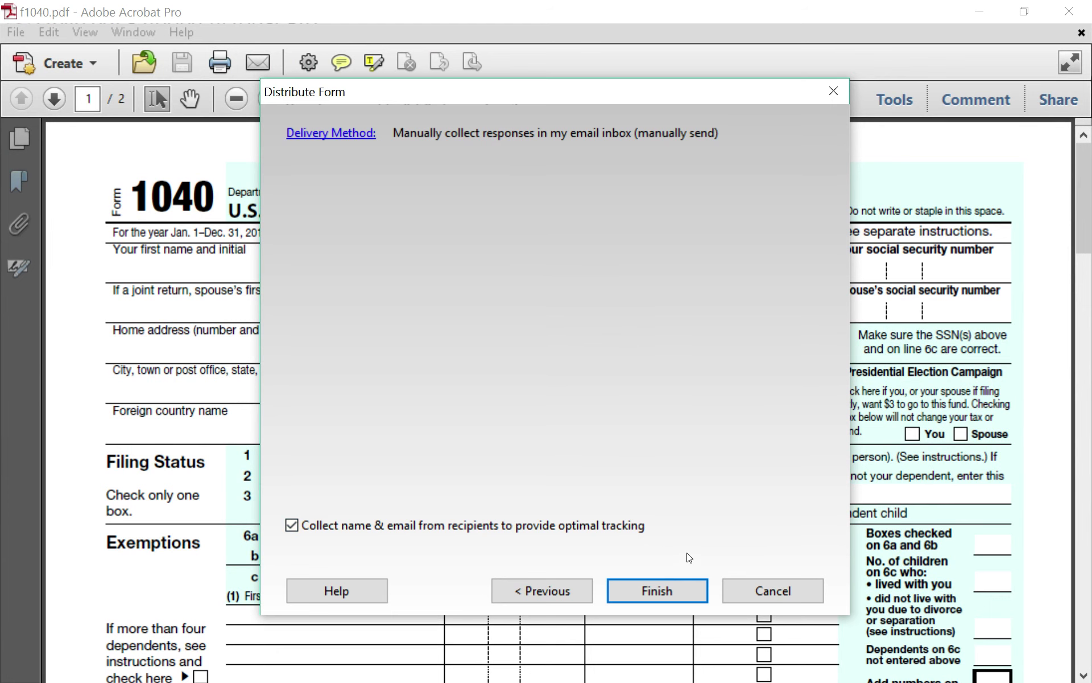
left_click(658, 594)
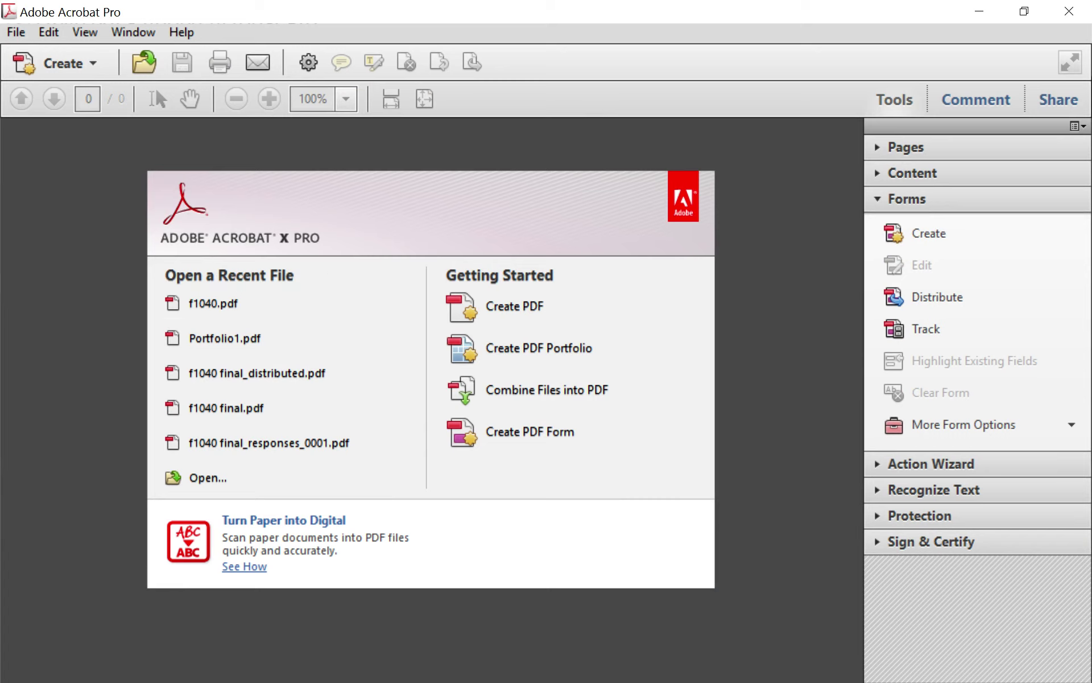
- Open f1040_distributed from the Demo folder
left_click(32, 32)
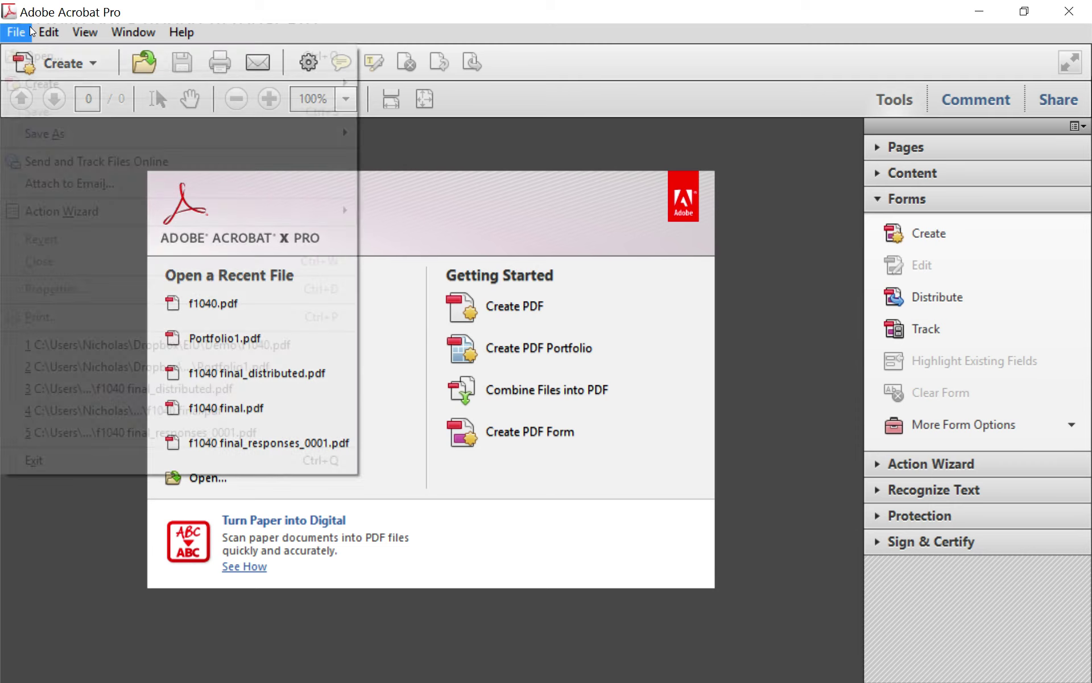
left_click(30, 28)
left_click(26, 32)
left_click(30, 58)
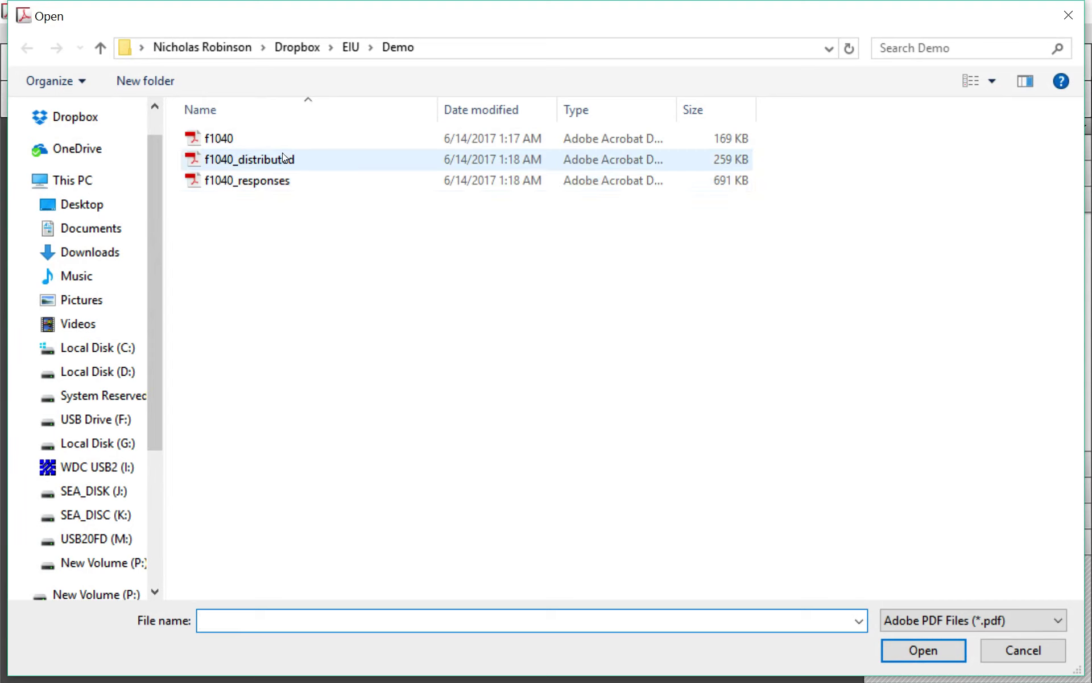
left_click(240, 160)
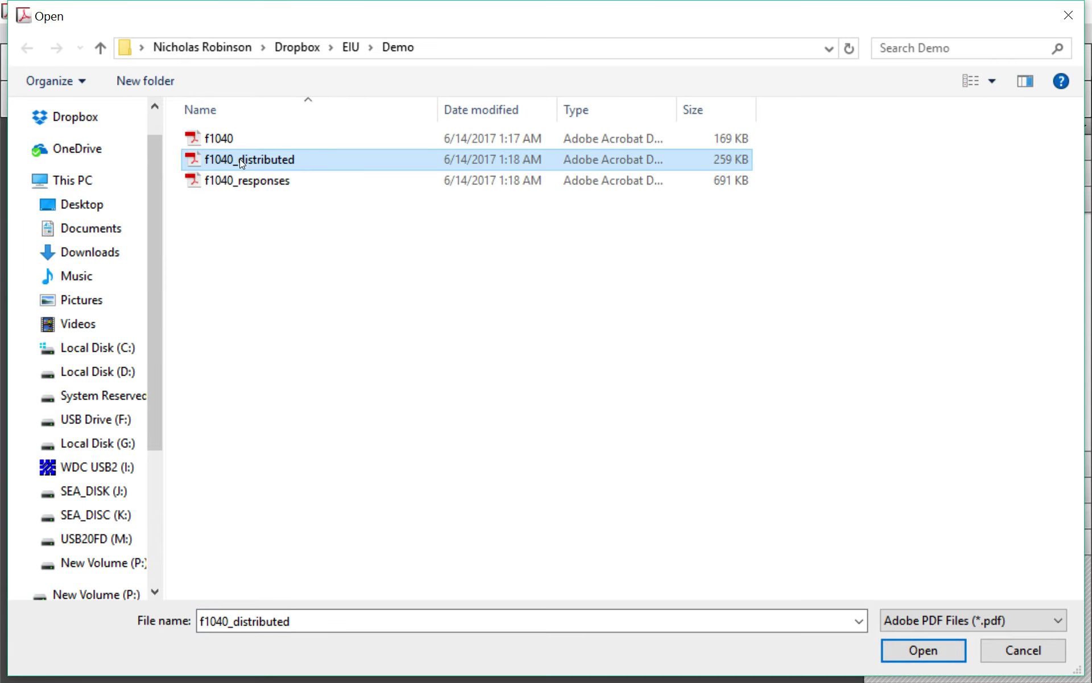
double_click(271, 152)
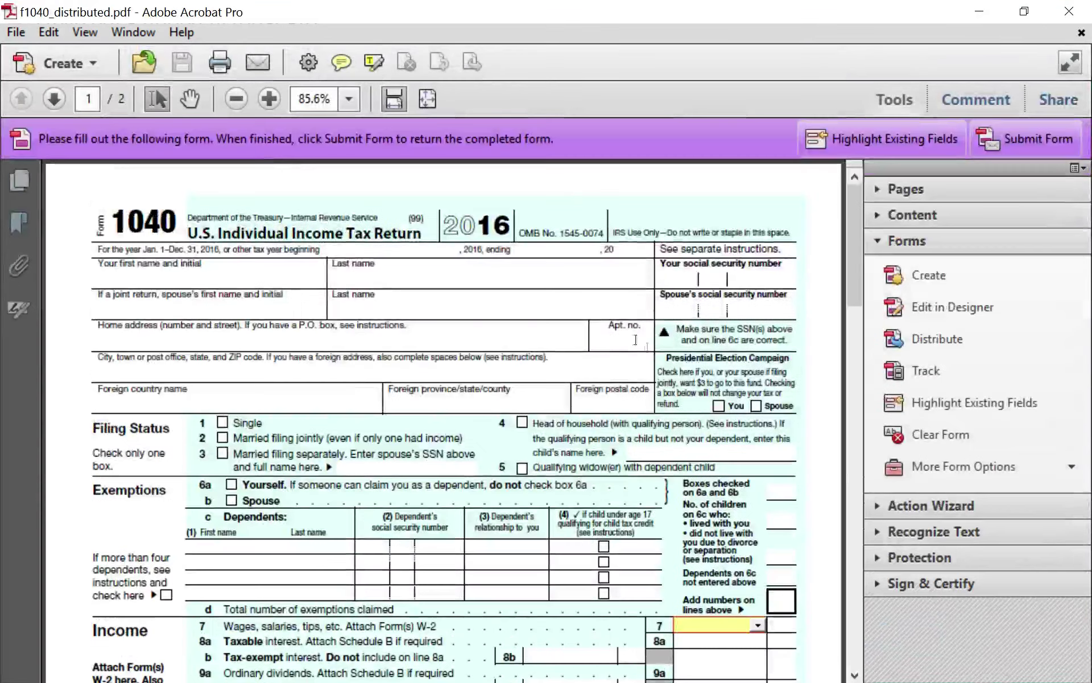
- Choose 52000 for the line 7 wages in the Income section and close the form
scroll(633, 344, "down", 5)
scroll(633, 344, "down", 6)
scroll(616, 340, "up", 11)
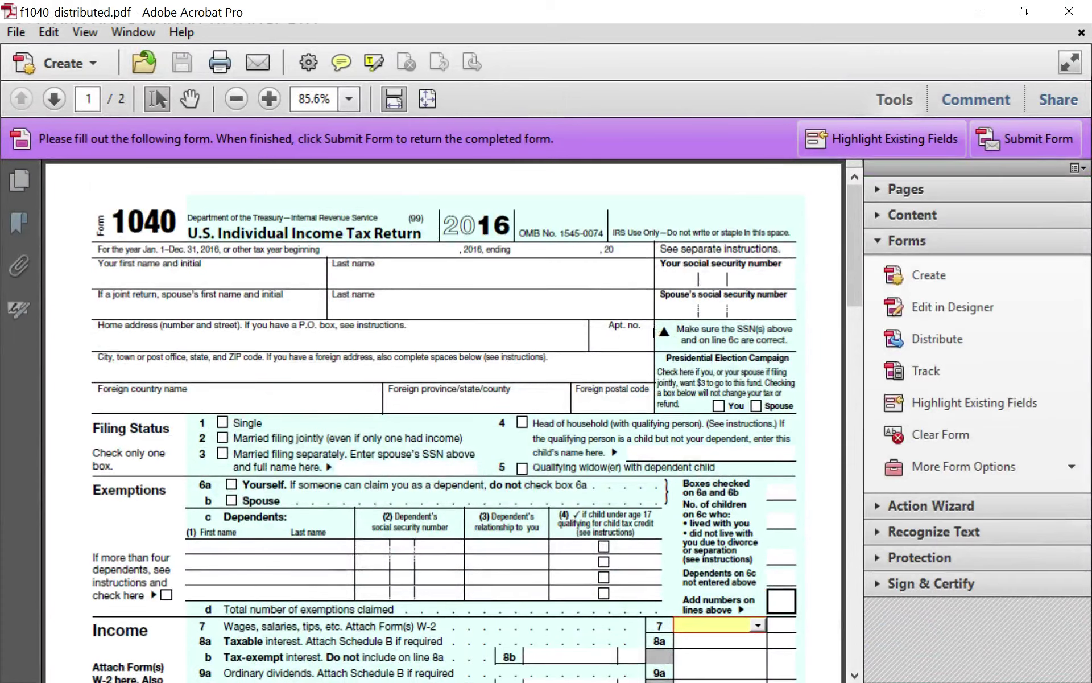
scroll(743, 499, "down", 3)
left_click(758, 481)
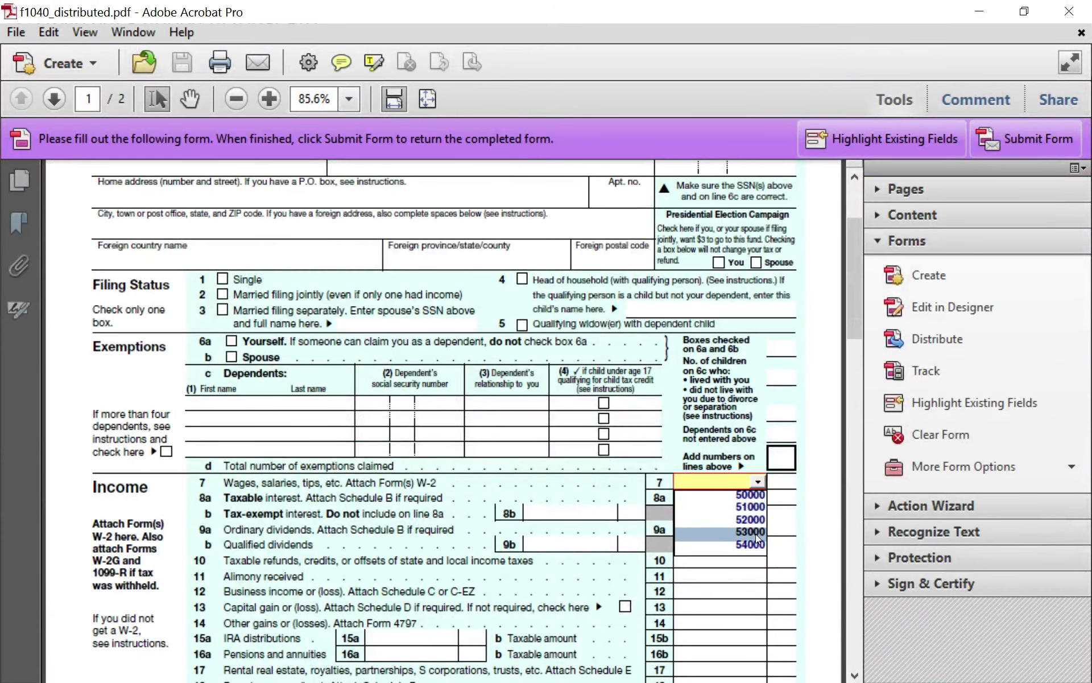
left_click(813, 482)
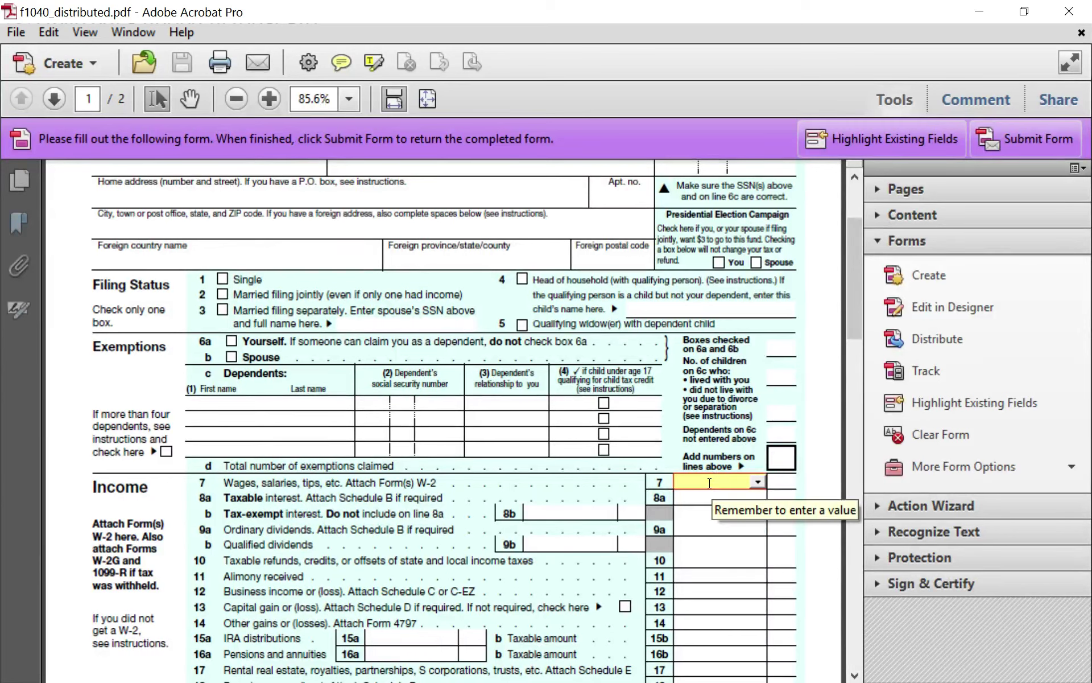
left_click(763, 484)
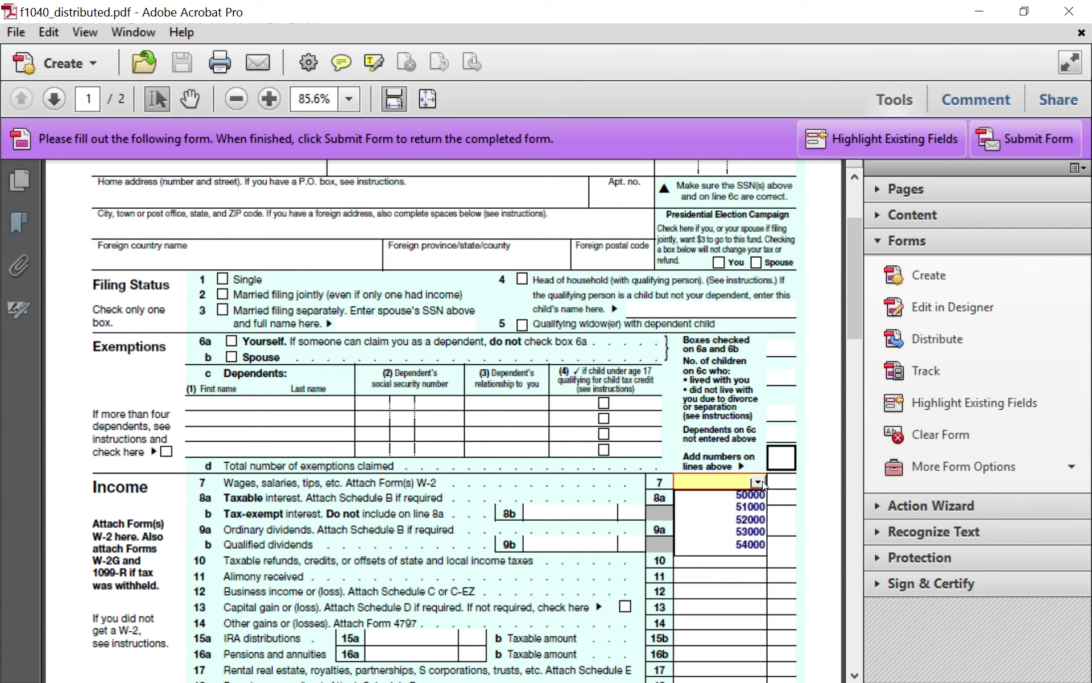
left_click(751, 519)
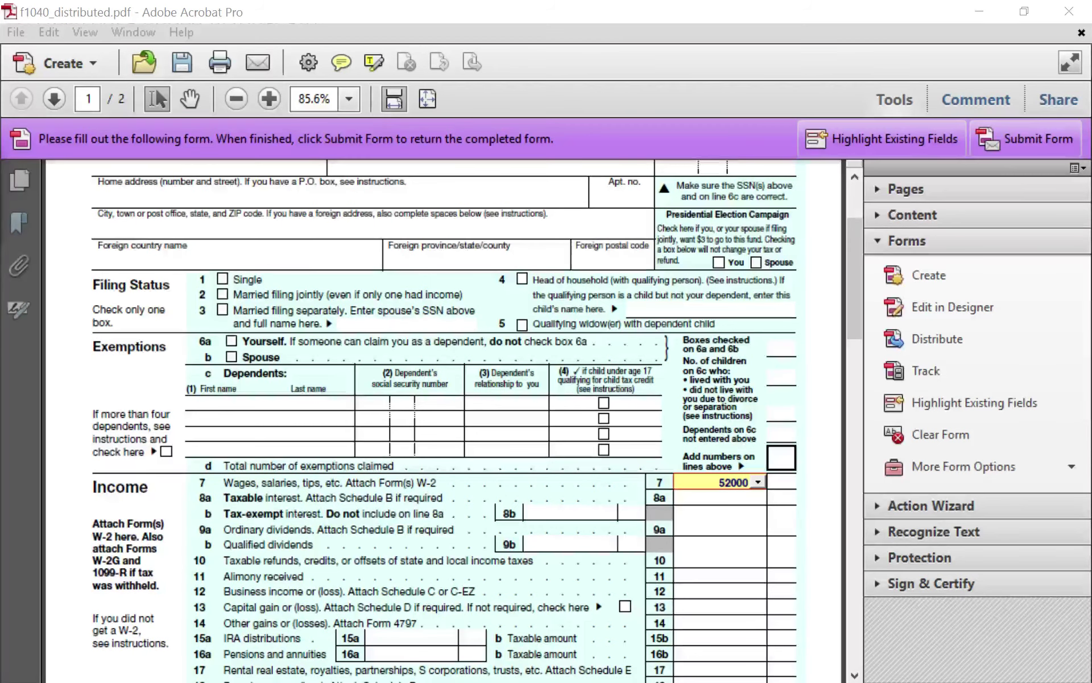
key("ctrl+w")
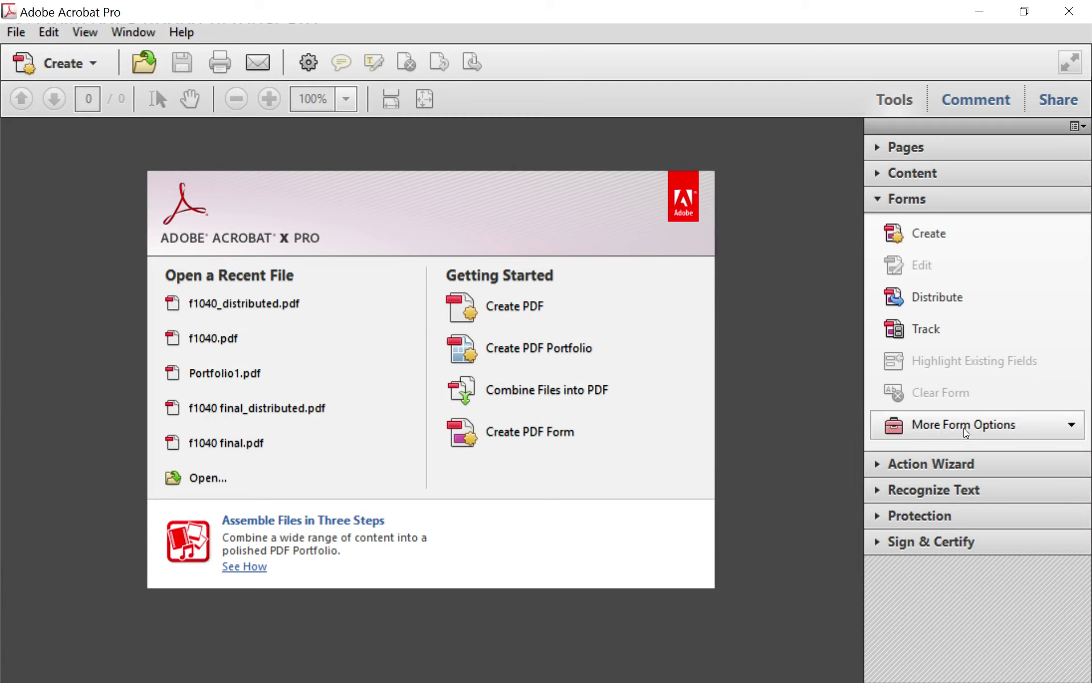
- Start merging form data files into a spreadsheet
left_click(883, 102)
left_click(879, 99)
left_click(958, 428)
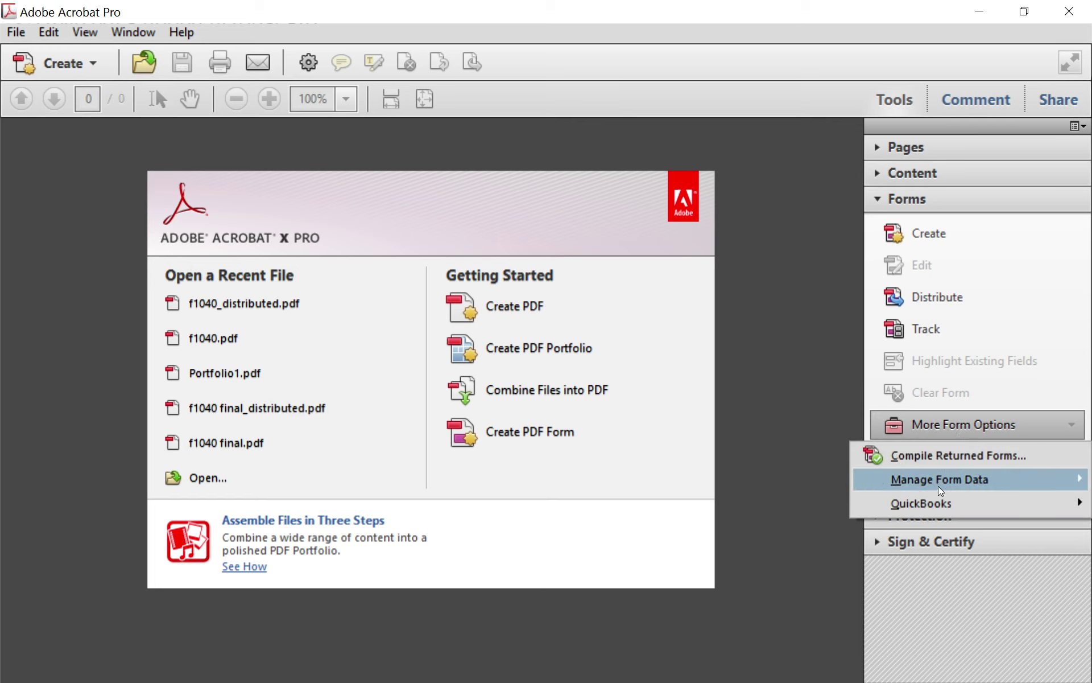
mouse_move(934, 479)
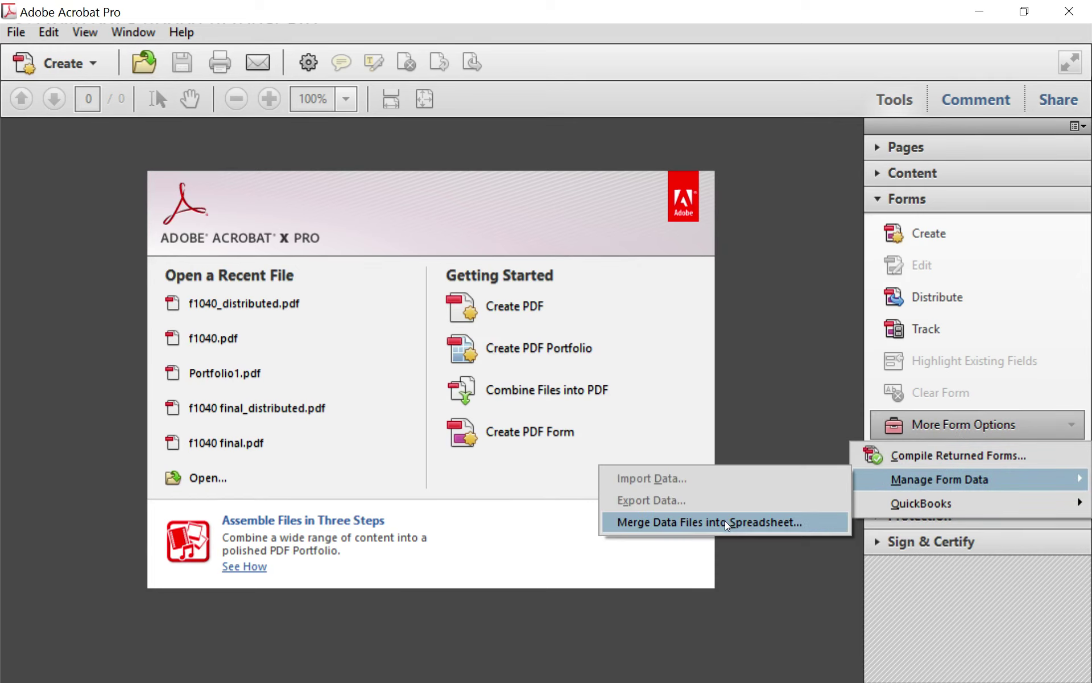
left_click(687, 522)
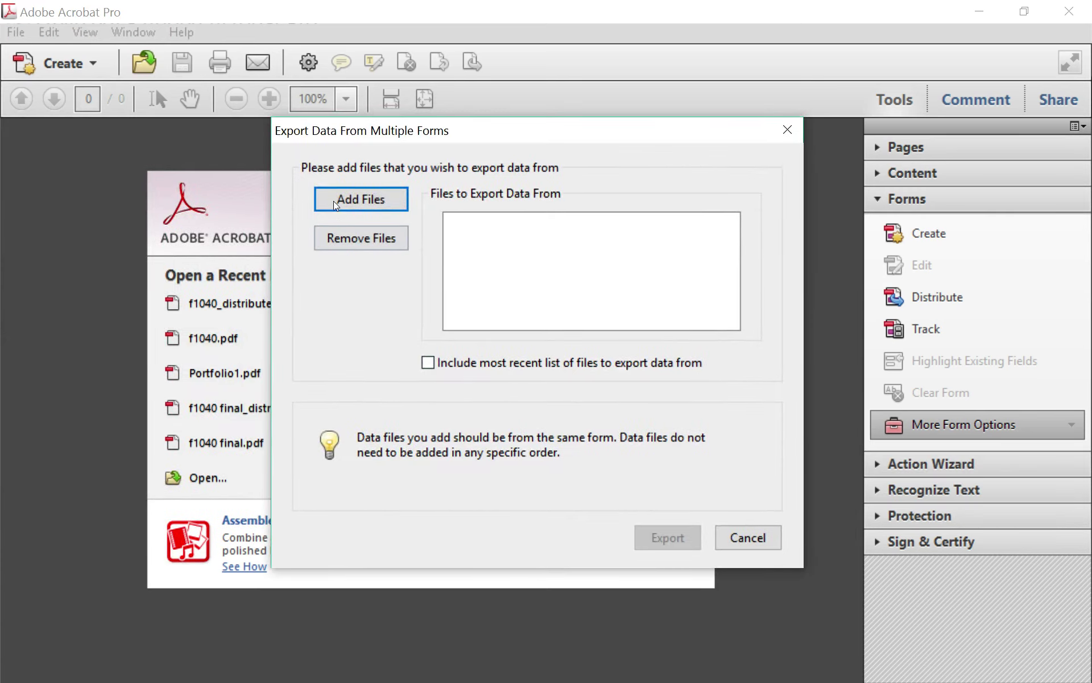
- Browse for files to add in the Submissions folder under EIU, Tax 1, Test 1 bonus files
left_click(347, 189)
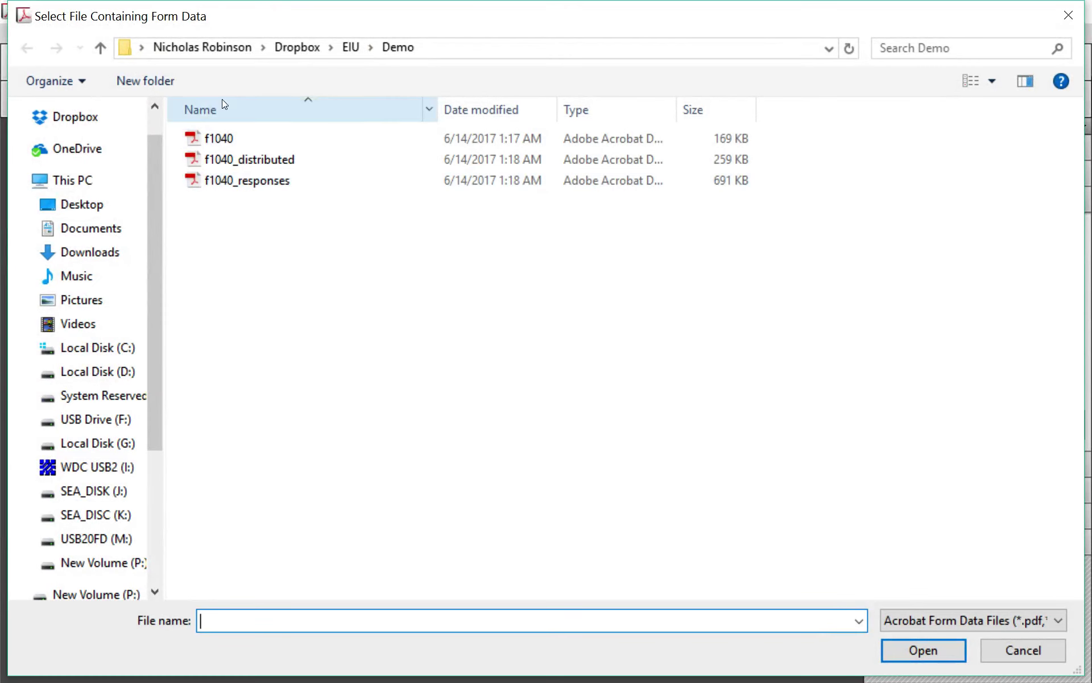
left_click(351, 48)
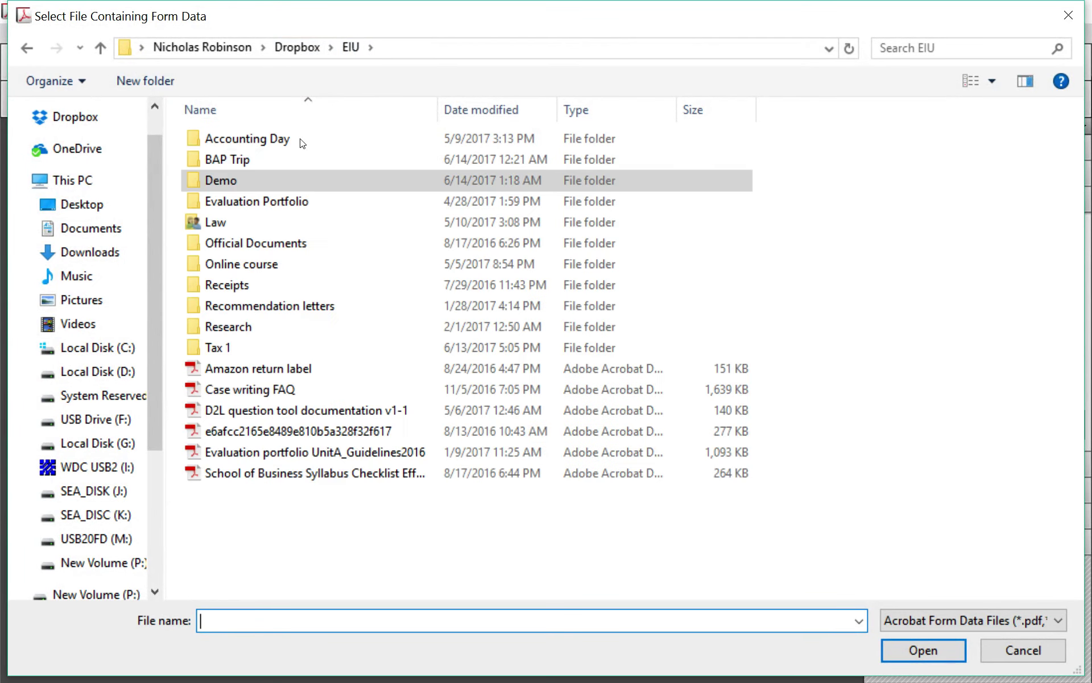
double_click(204, 338)
double_click(266, 219)
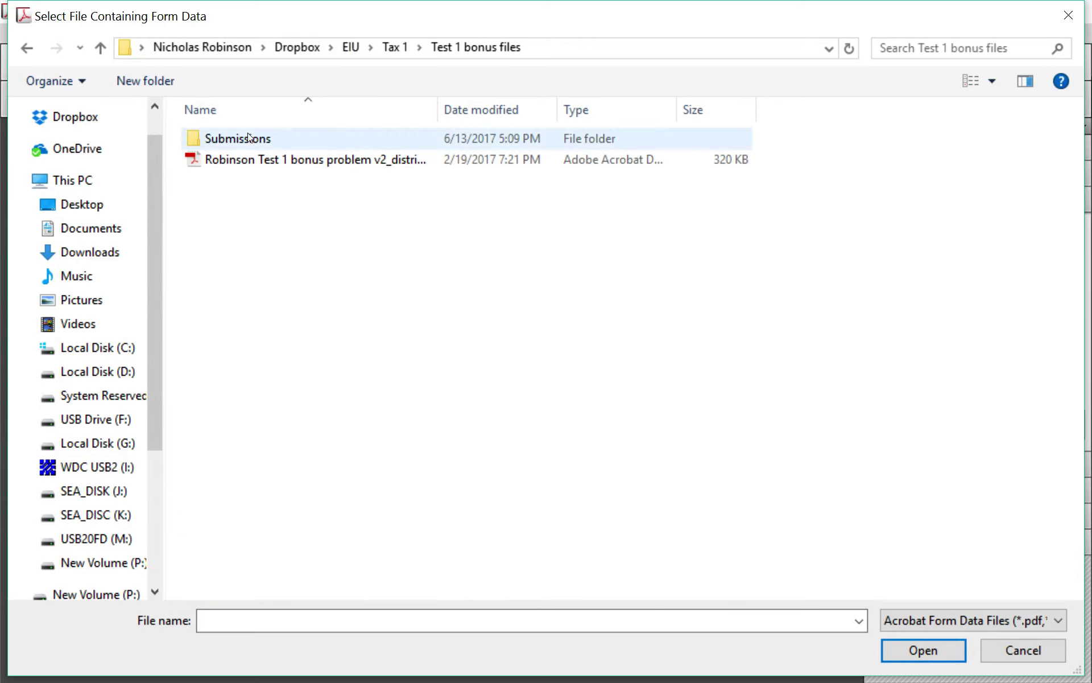
double_click(249, 138)
- Look through the student submission PDFs and add all of them to the files for data export
scroll(427, 310, "down", 2)
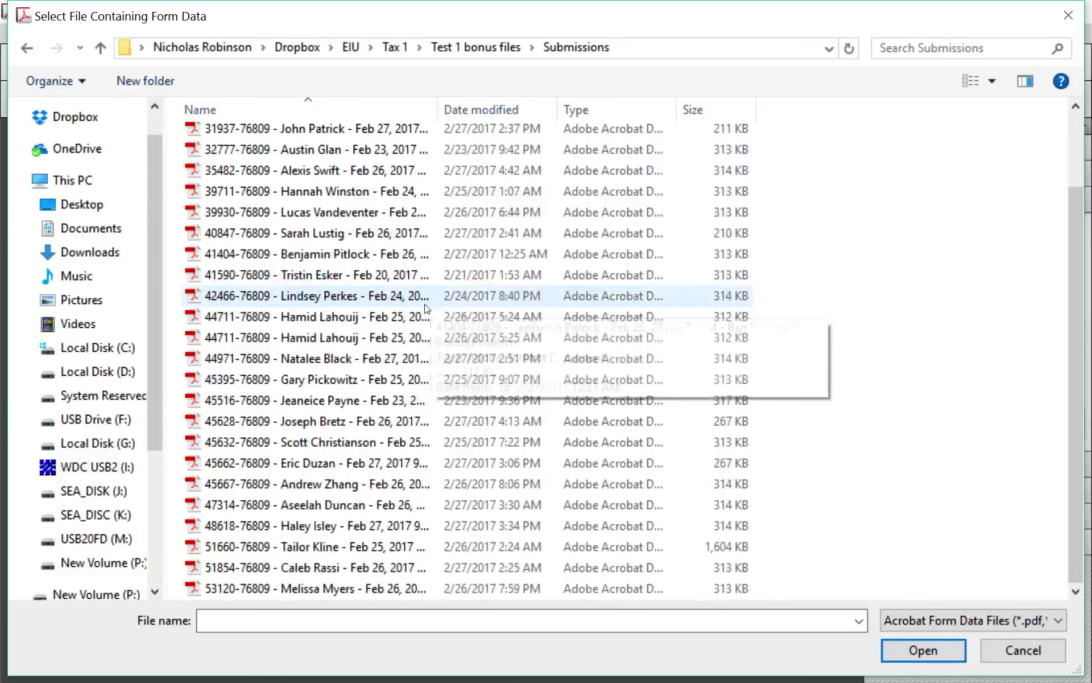
scroll(412, 306, "up", 1)
scroll(411, 306, "down", 1)
scroll(405, 314, "up", 2)
scroll(405, 314, "down", 2)
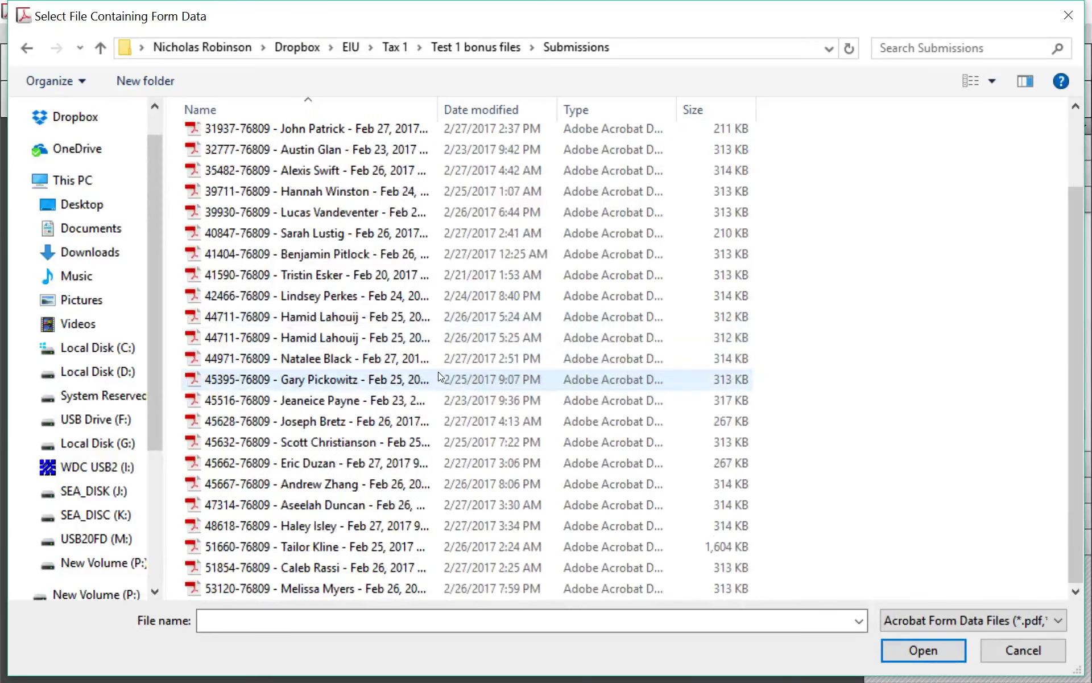
scroll(439, 376, "up", 2)
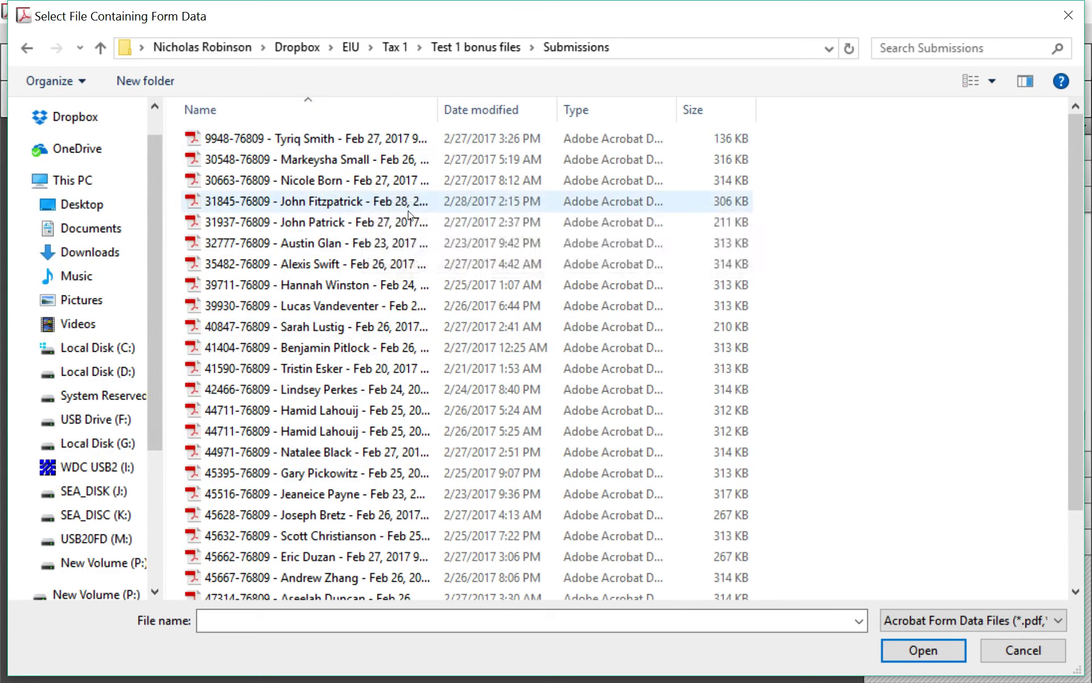
scroll(329, 556, "down", 2)
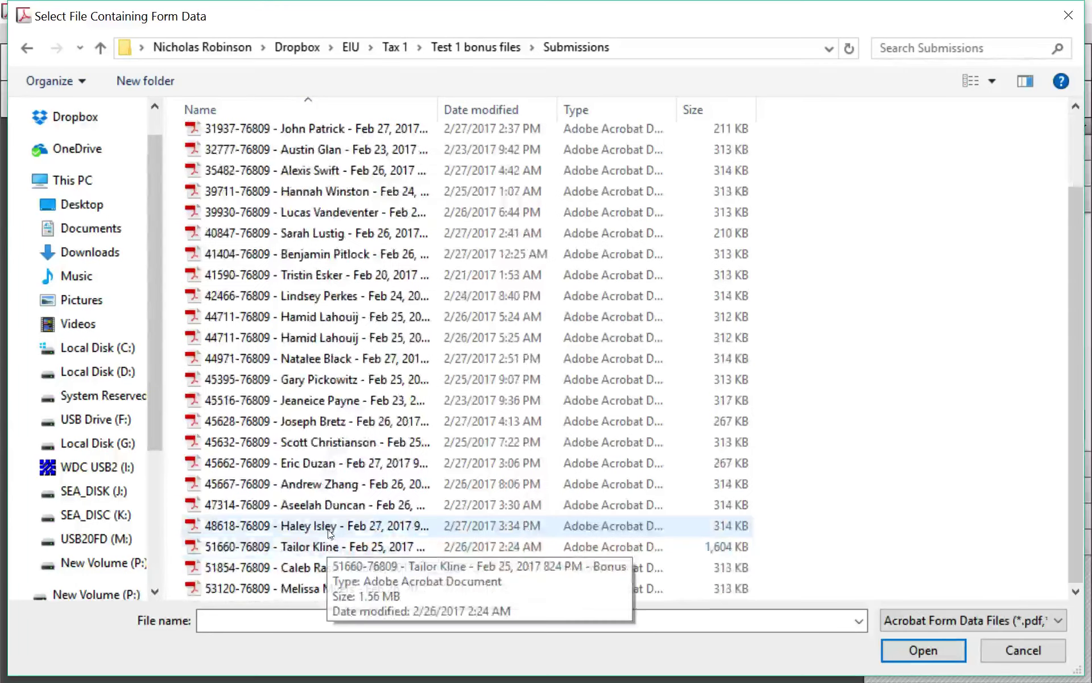
scroll(416, 357, "up", 2)
scroll(418, 393, "down", 2)
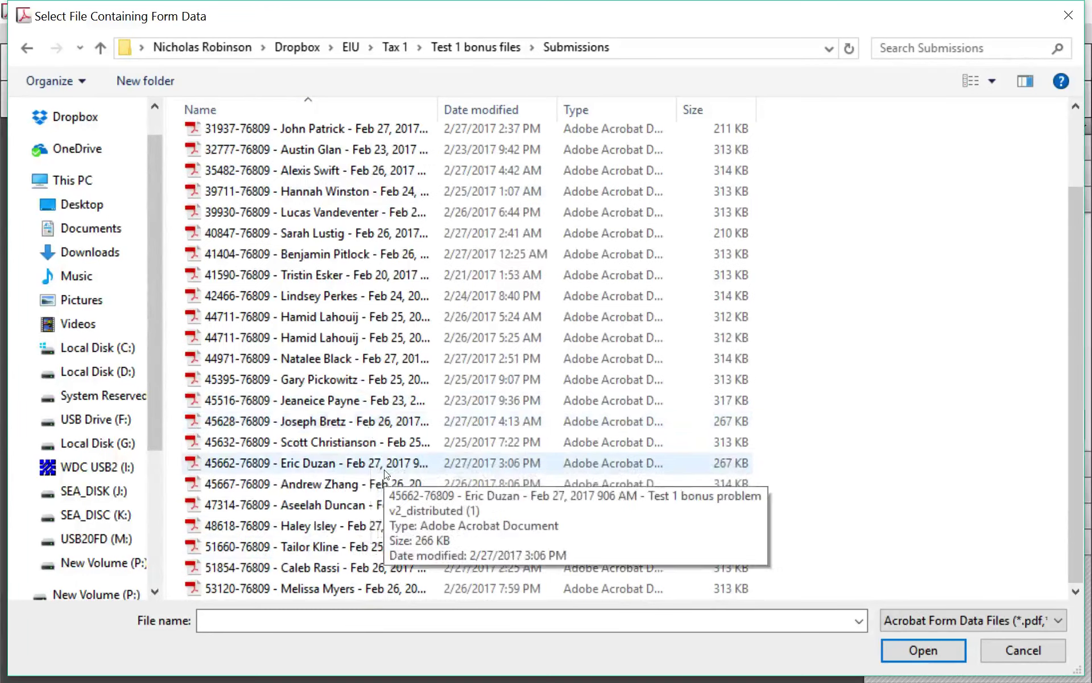
scroll(367, 473, "up", 2)
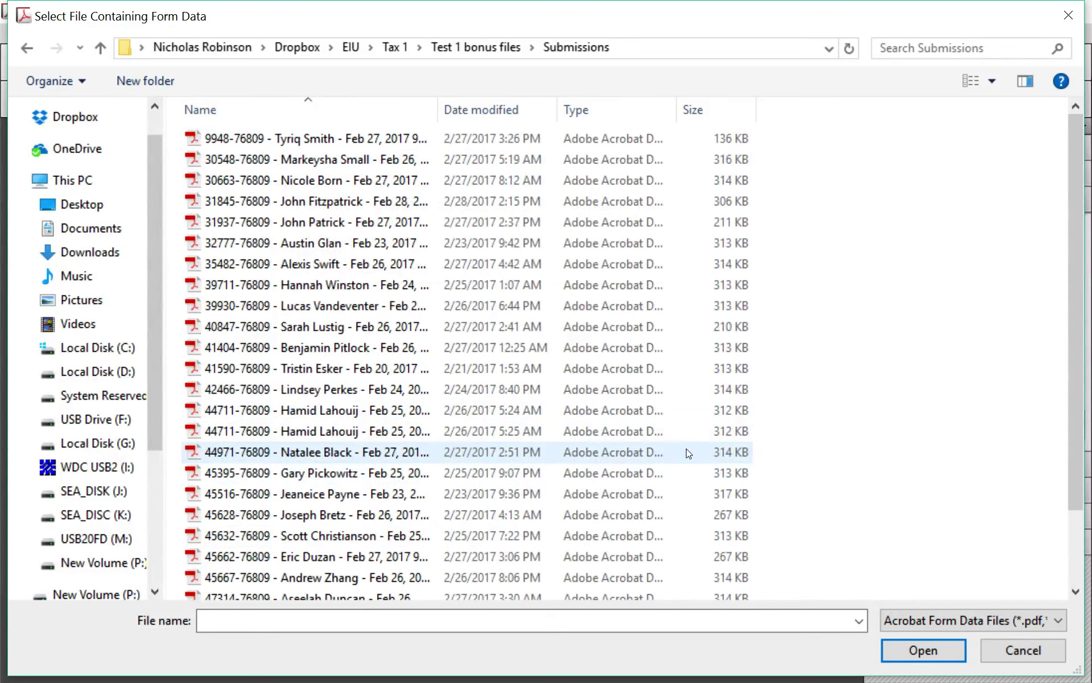
key("ctrl+a")
left_click(941, 650)
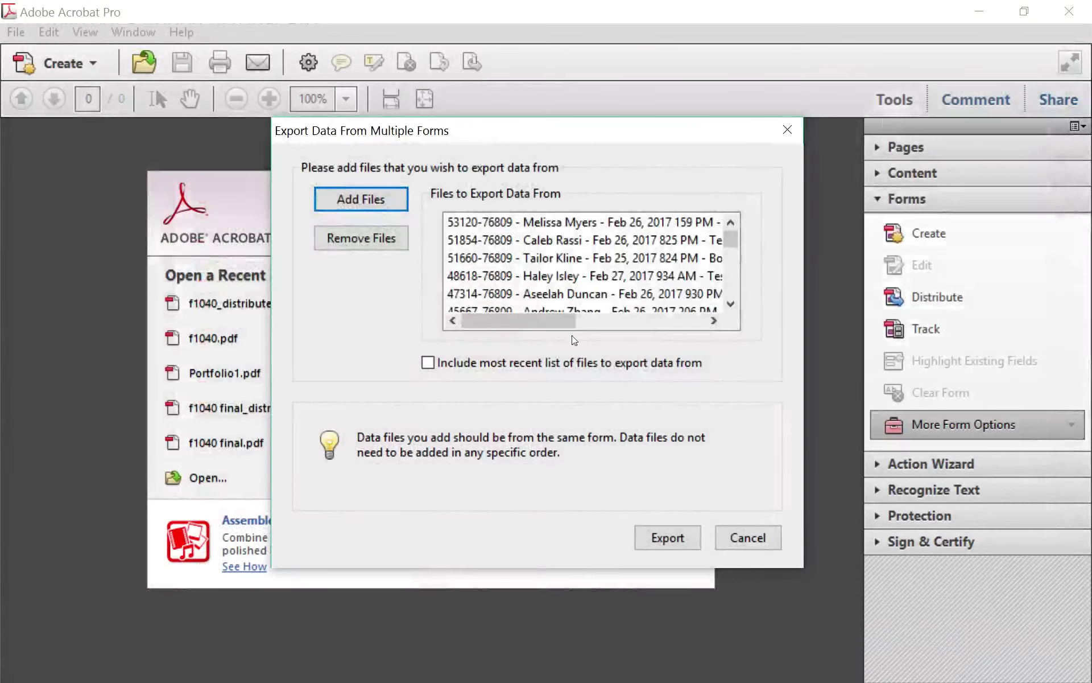
- Add the instructor's distributed Test 1 bonus problem v2 PDF from the Test 1 bonus files folder to the export list
left_click(360, 199)
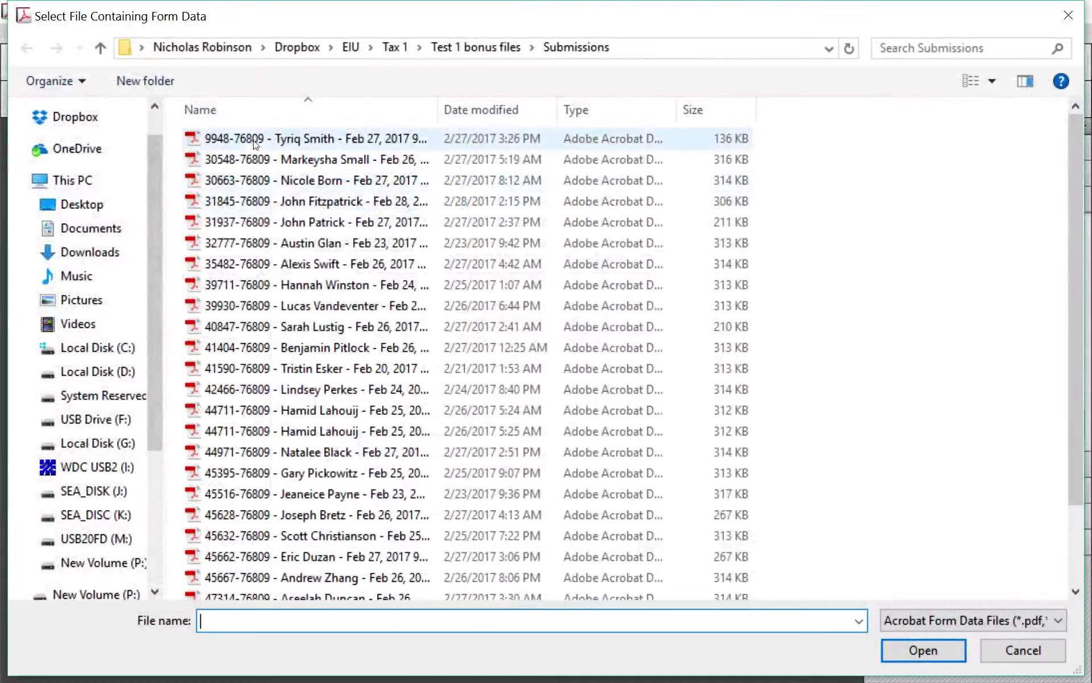
left_click(101, 48)
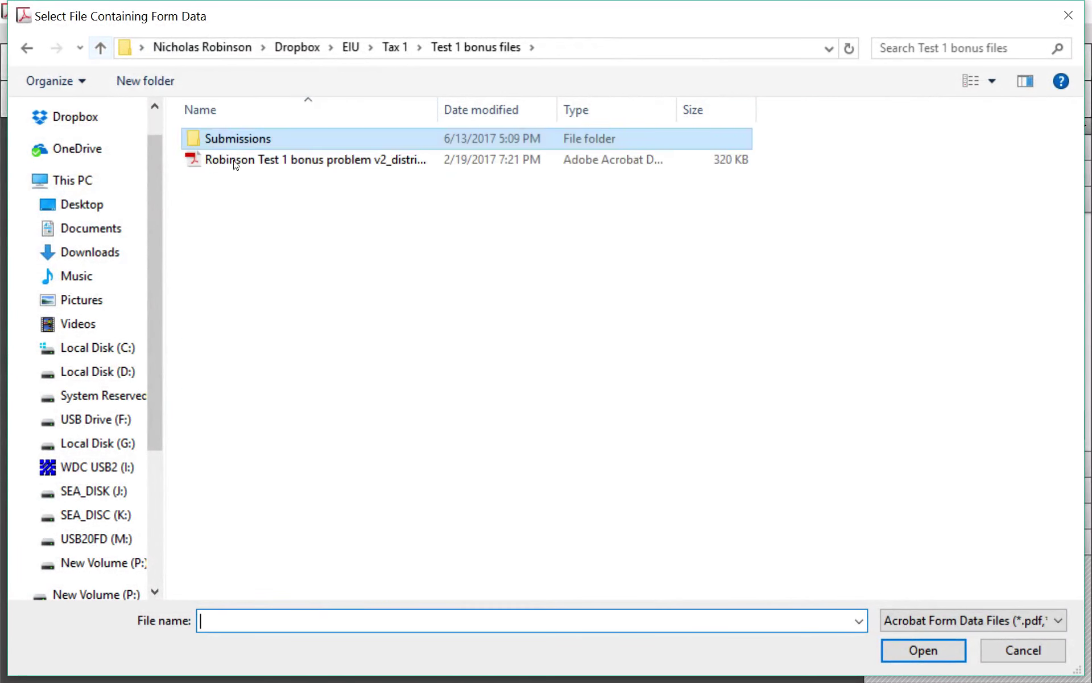
left_click(236, 154)
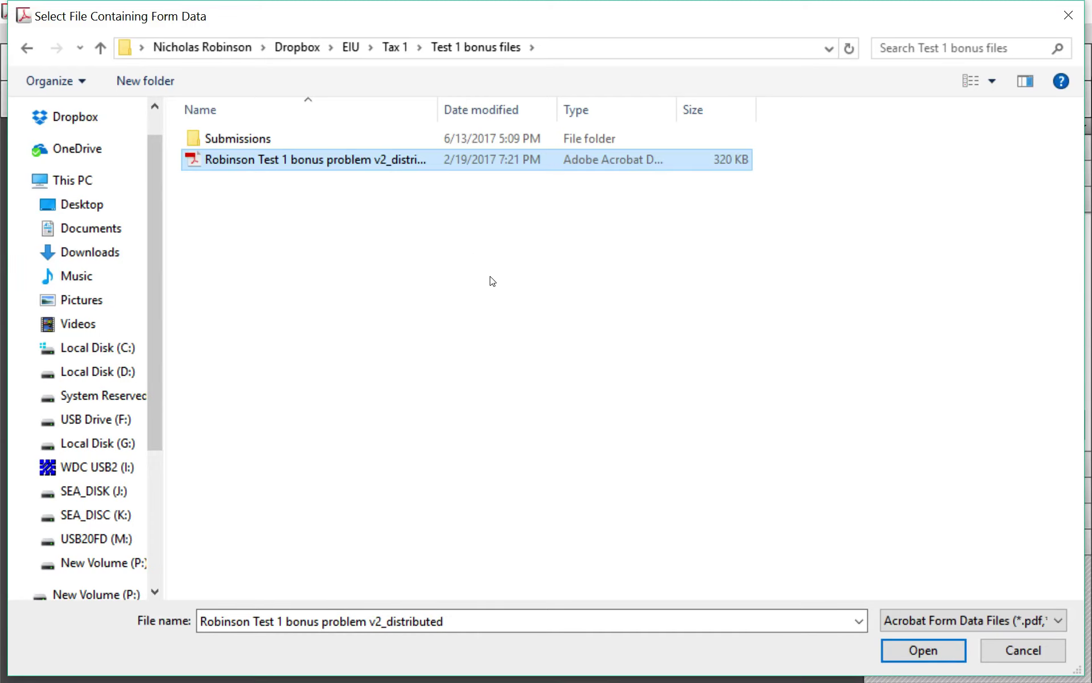
left_click(941, 655)
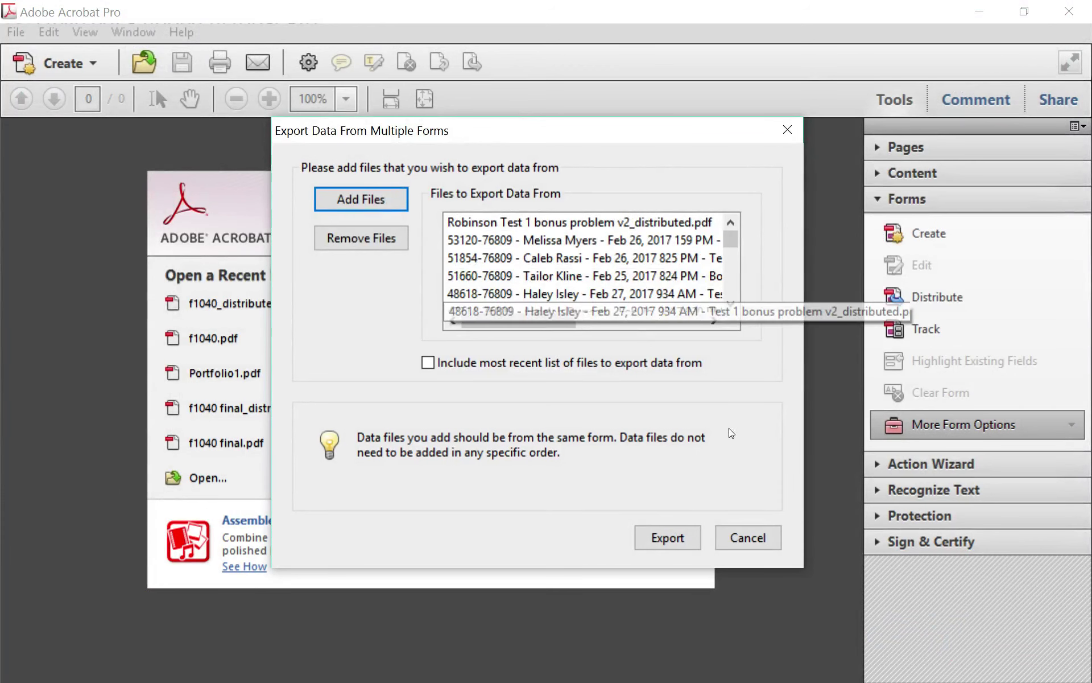
- Export the form data as a CSV file named report demo in the Test 1 bonus files folder and view it
left_click(657, 535)
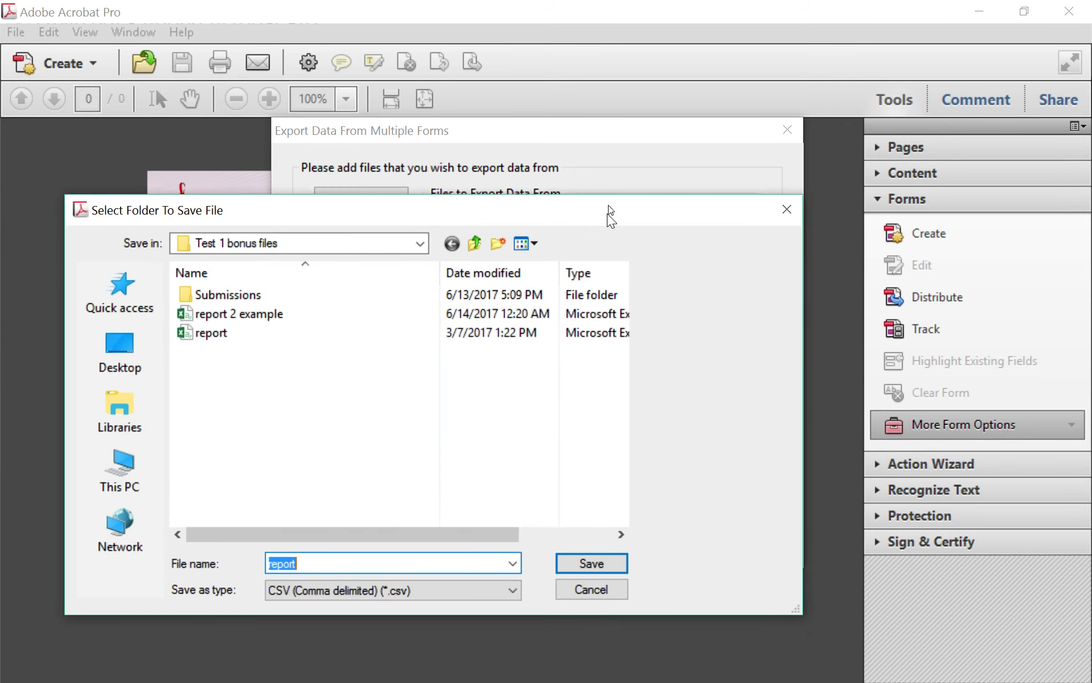
left_click(300, 517)
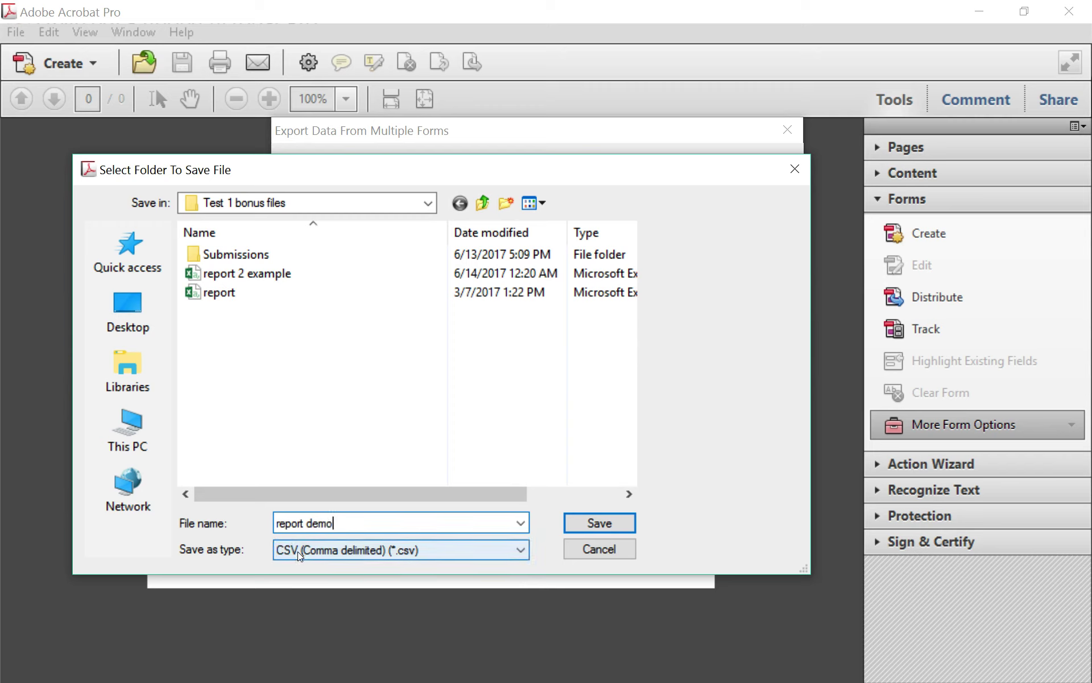
left_click(589, 526)
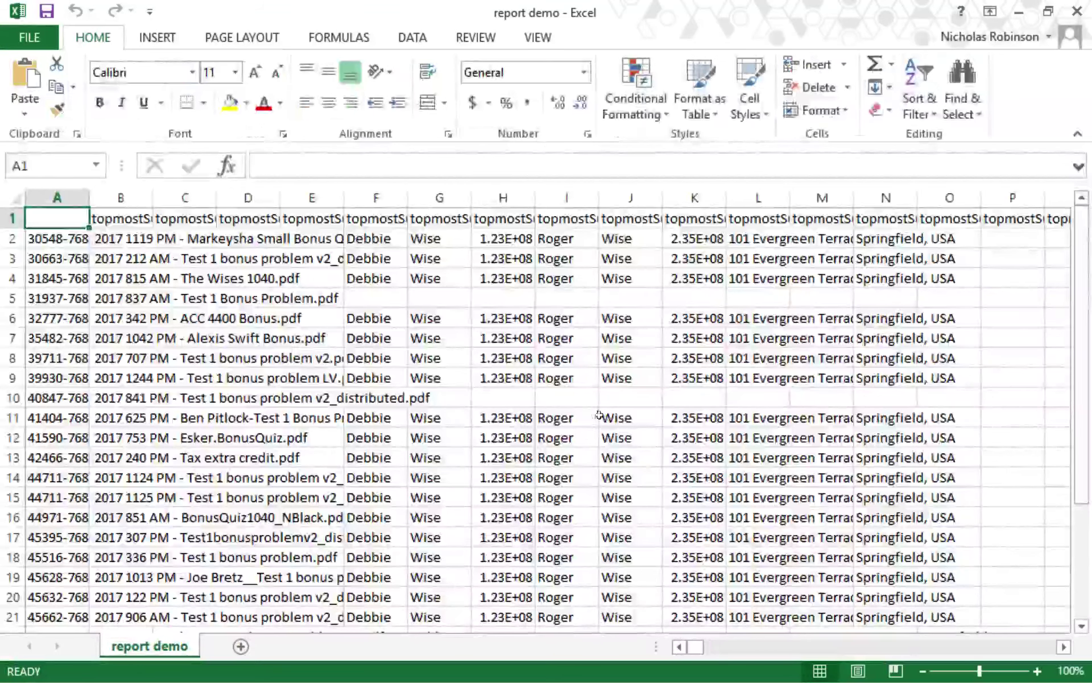
- Examine the merged submission data across all rows and columns of the report at 60% zoom
scroll(574, 446, "down", 4)
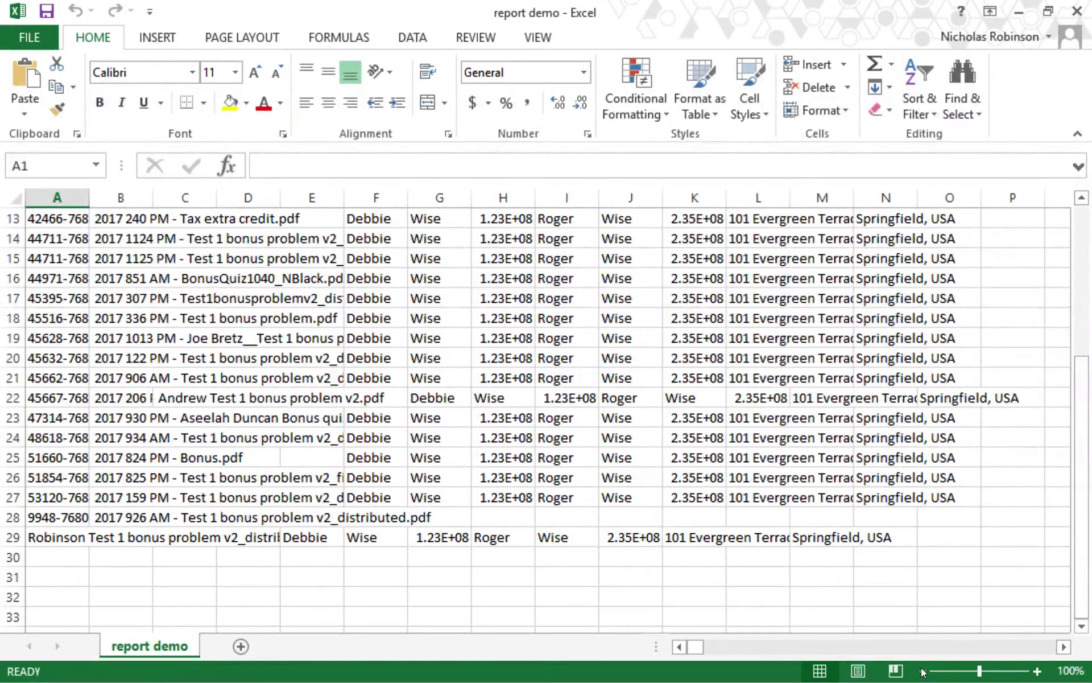
left_click(923, 671)
left_click(922, 672)
left_click(922, 671)
left_click(922, 671)
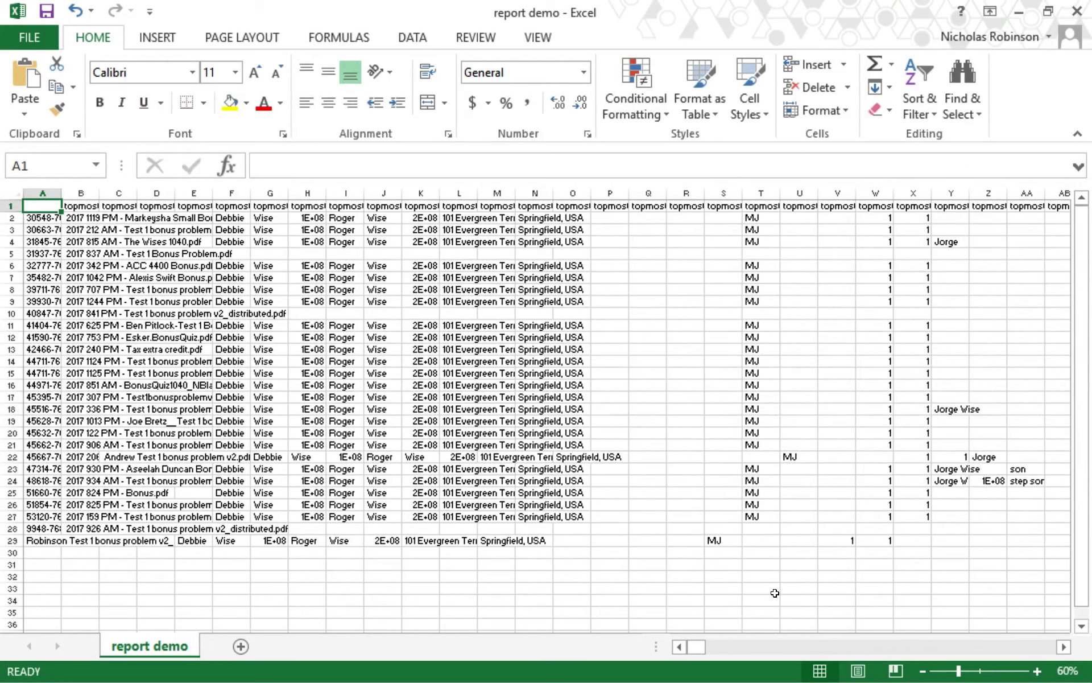
mouse_move(691, 646)
left_mouse_down()
mouse_move(812, 647)
mouse_move(698, 646)
left_mouse_up()
left_click(749, 647)
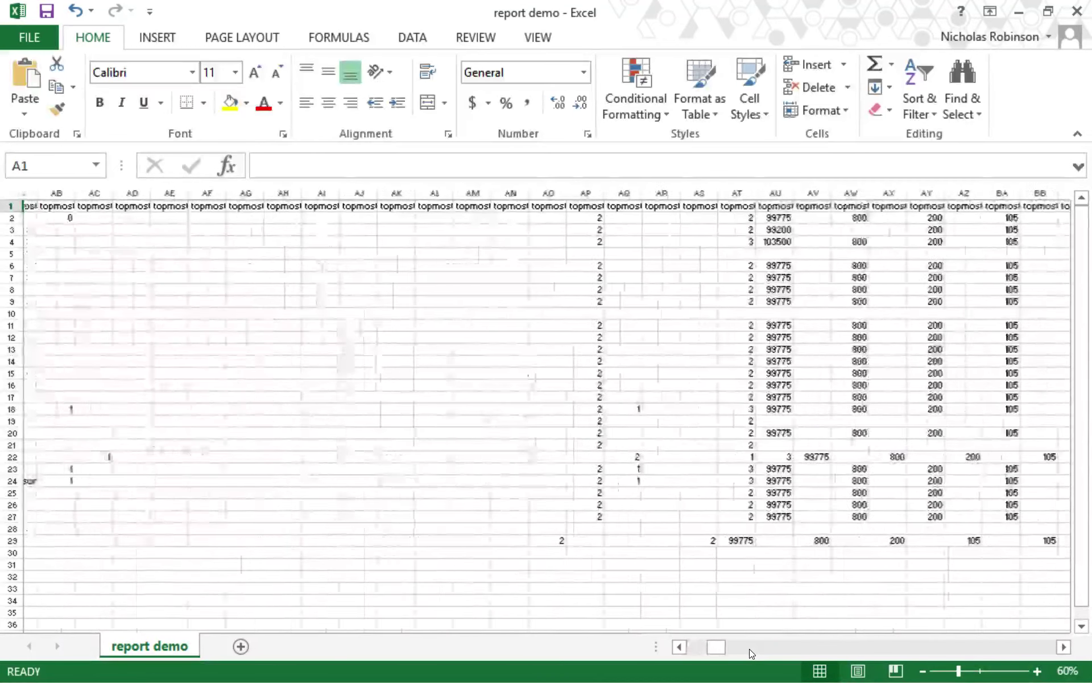
left_click(749, 648)
left_click(787, 649)
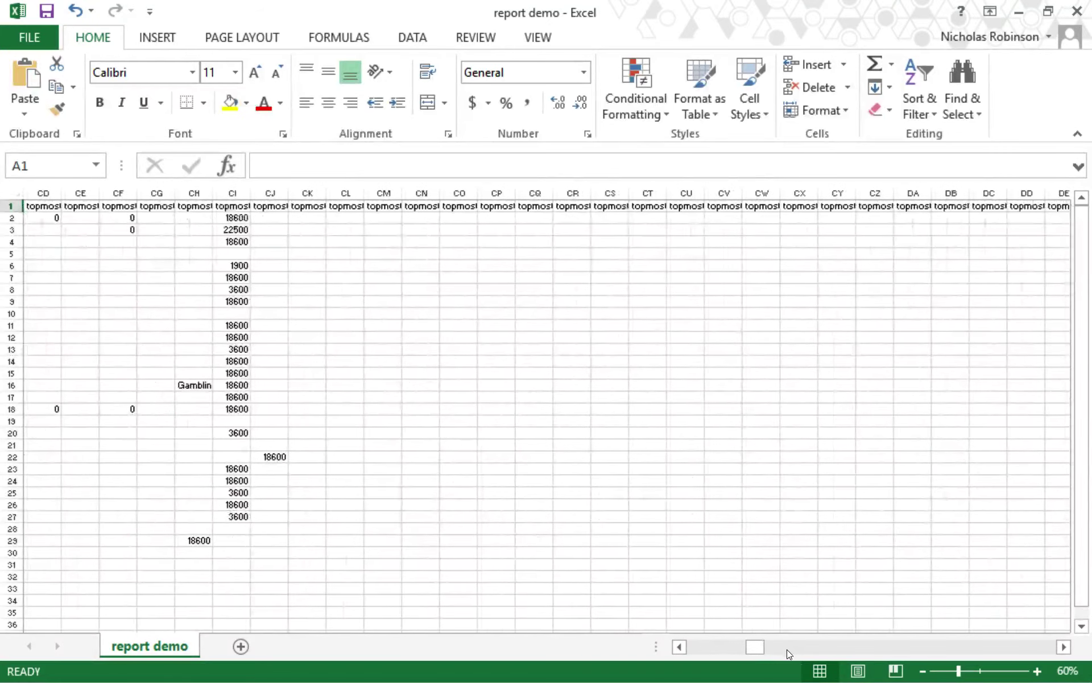
left_click(809, 651)
left_click_drag(769, 651, 691, 651)
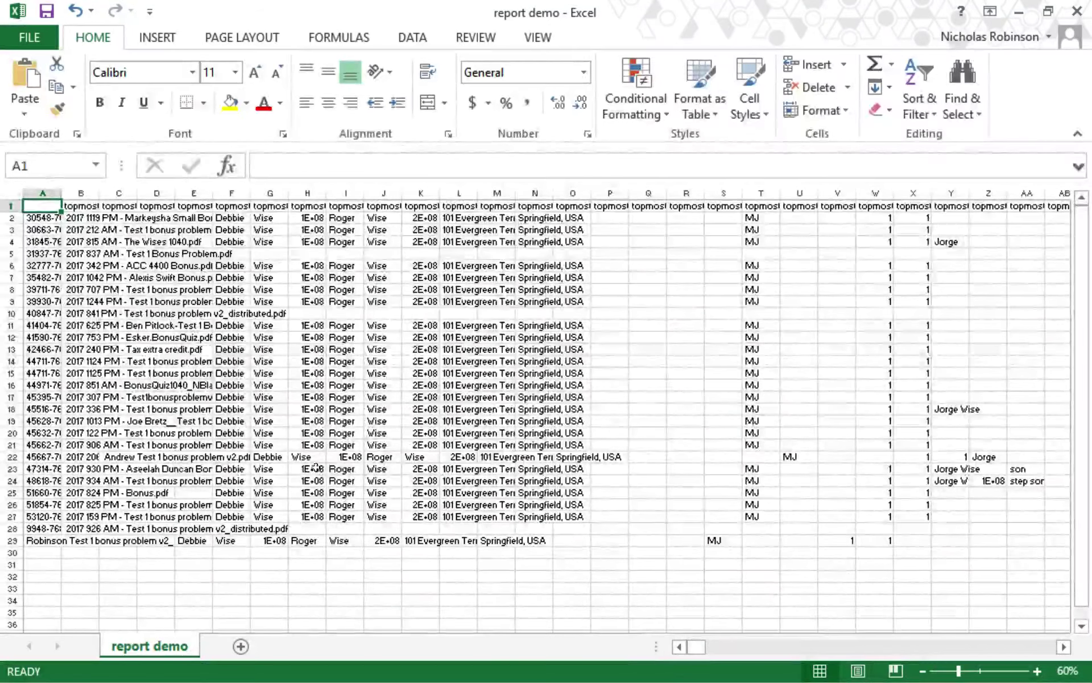
- Widen column A to show more of each submission's file name
left_click_drag(61, 194, 143, 202)
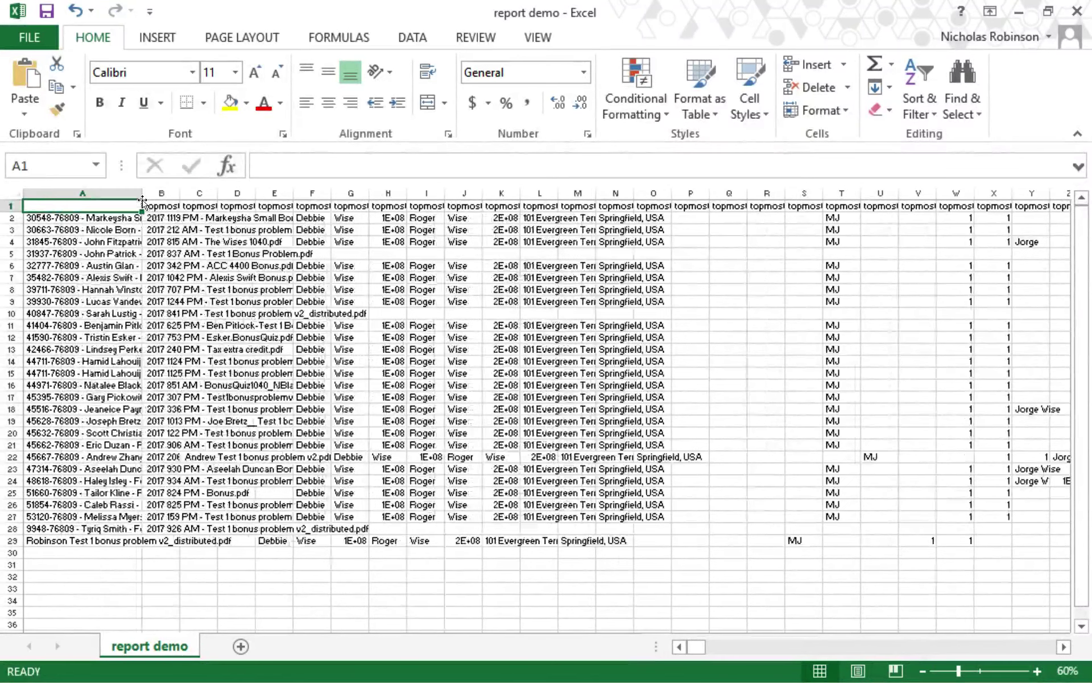
left_click(237, 302)
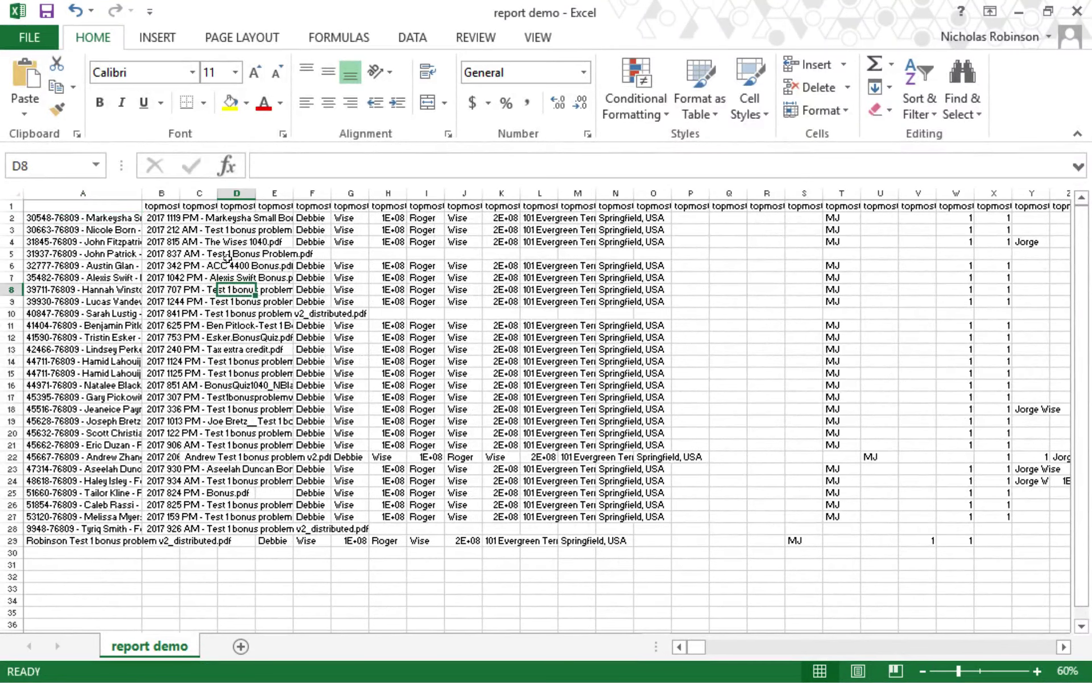
left_click(162, 207)
left_click_drag(161, 208, 535, 442)
left_click(577, 444)
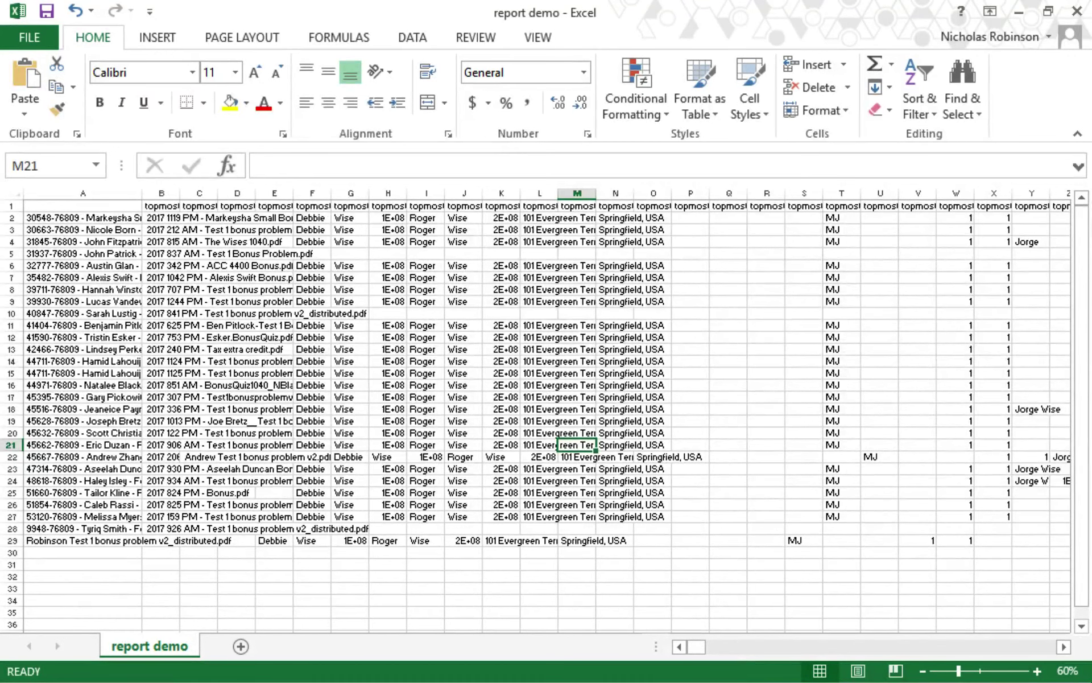
- Switch to Acrobat to close the export progress dialog, and return to the report demo workbook in Excel
key("alt+Tab")
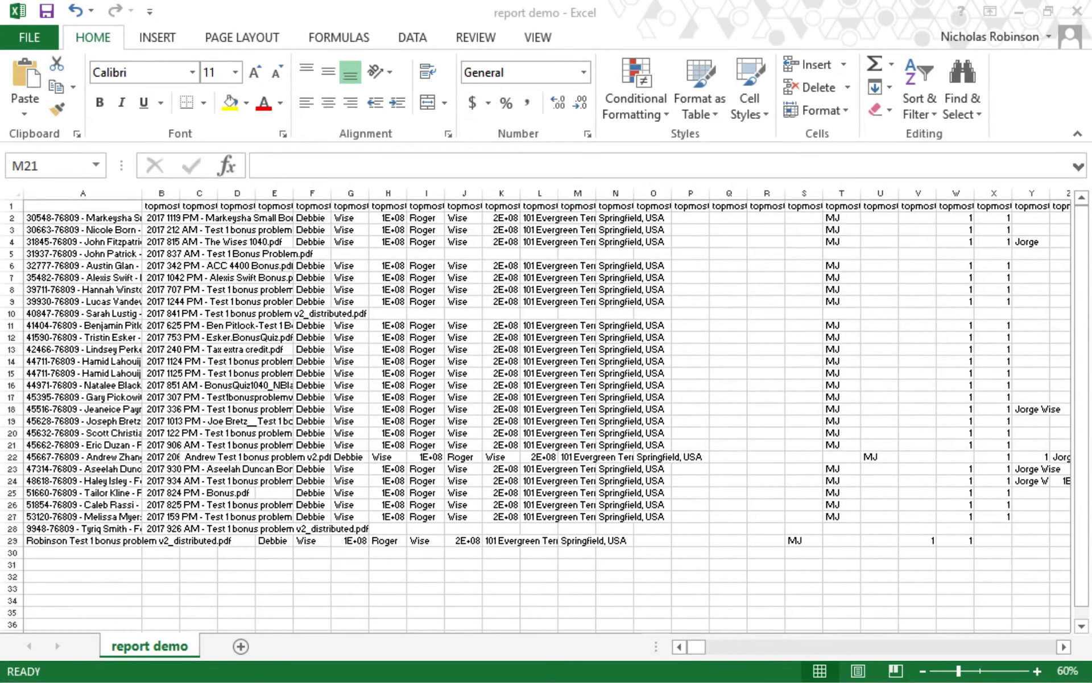
left_click(1018, 14)
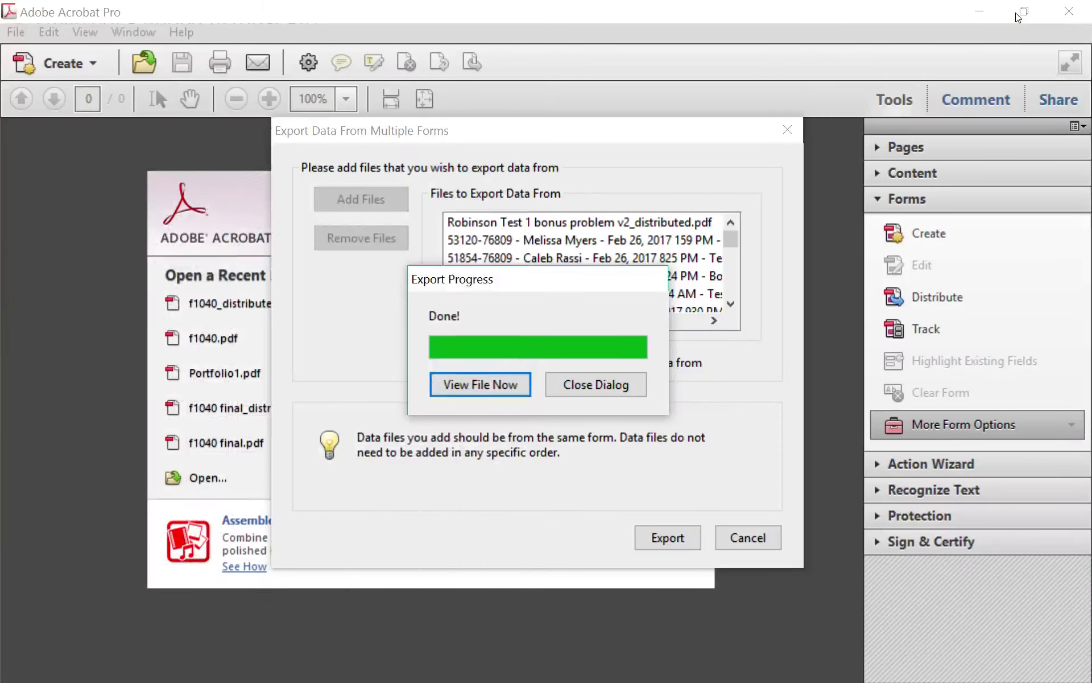
left_click(591, 388)
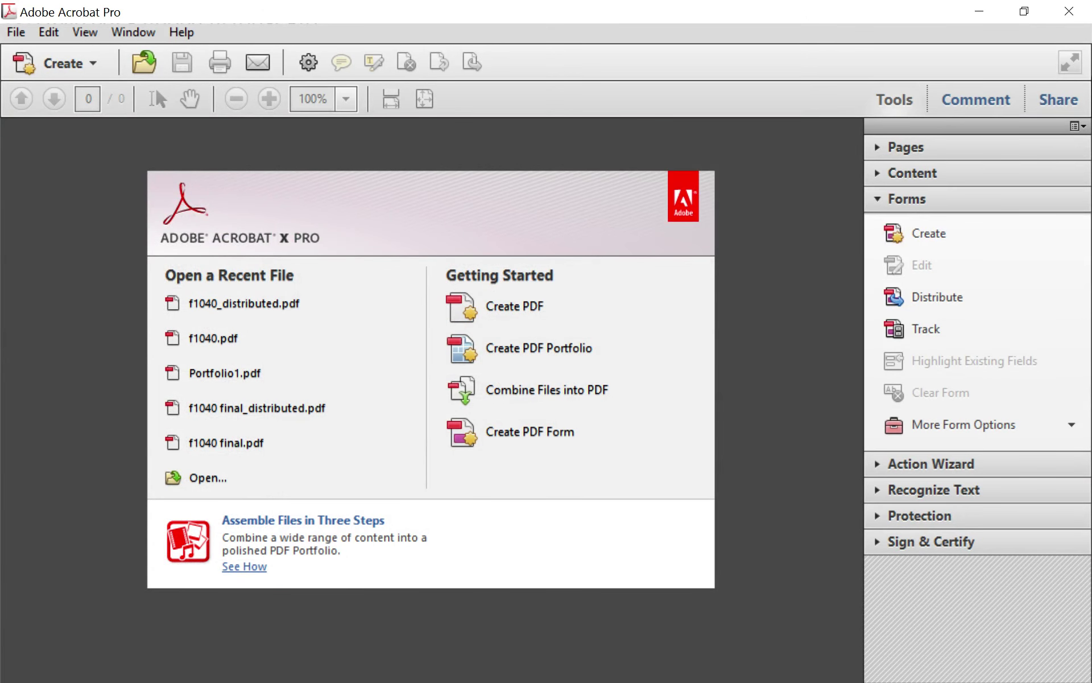
key("alt+Tab")
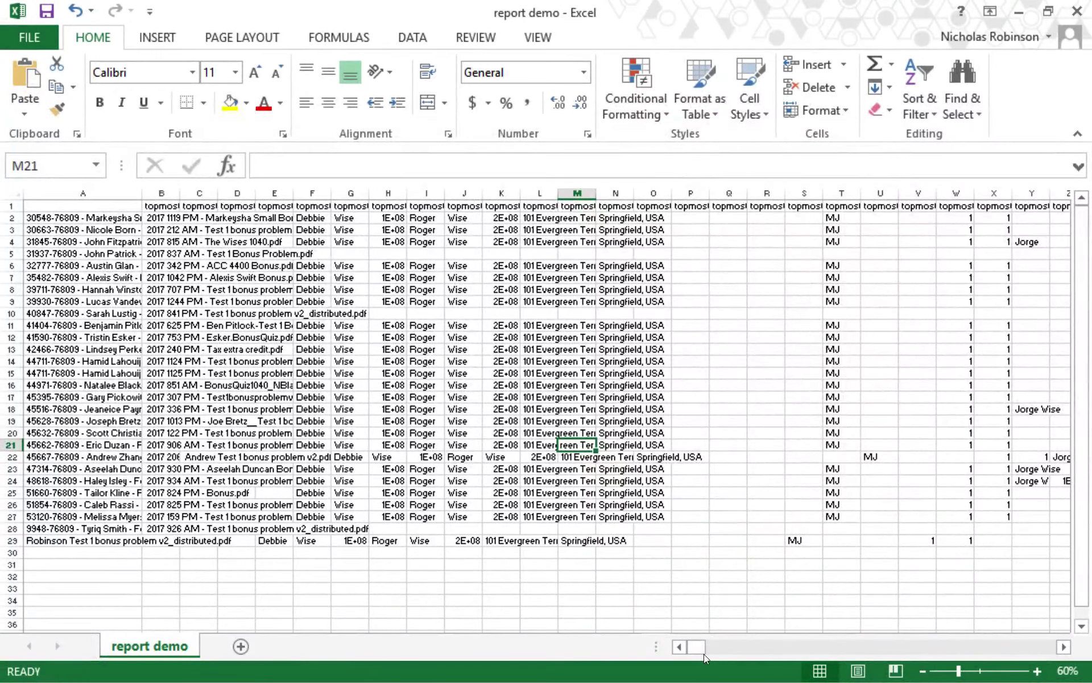
- Move the row 29 answer data in S29 through CI29 one column over so it starts at T29
left_click_drag(704, 653, 705, 647)
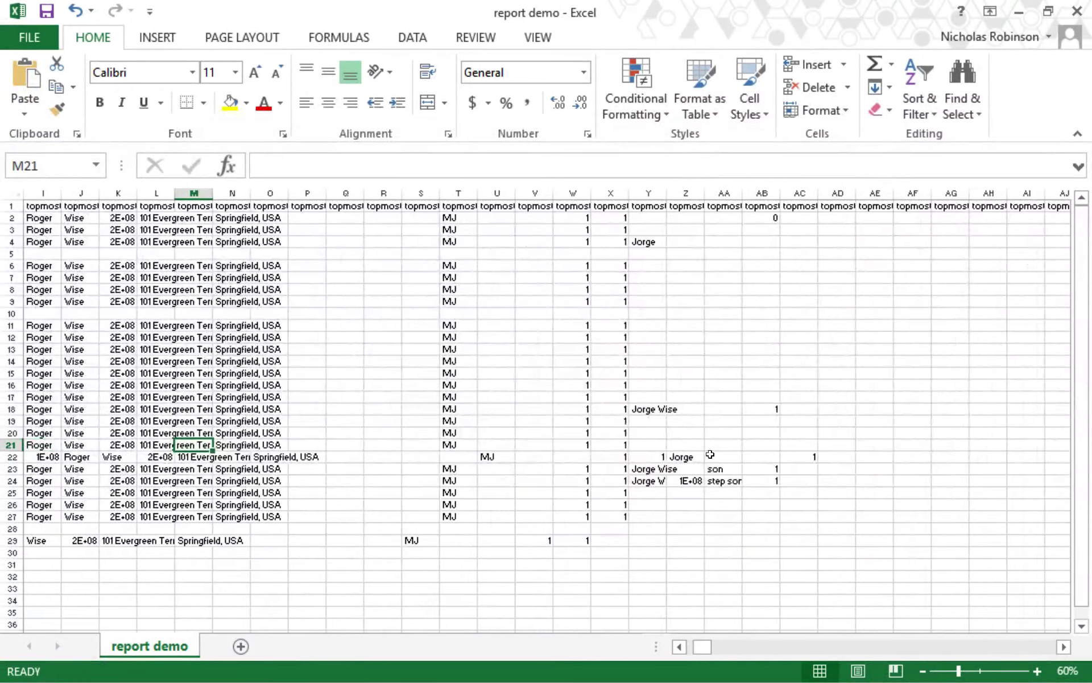
left_click_drag(409, 541, 346, 542)
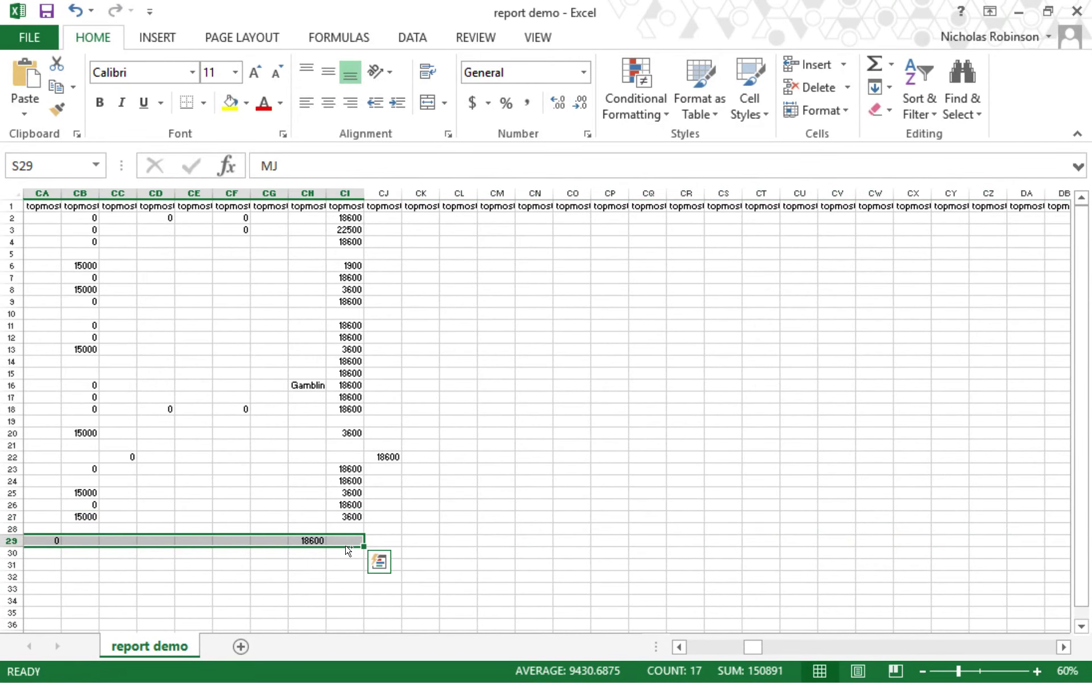
key("ctrl+x")
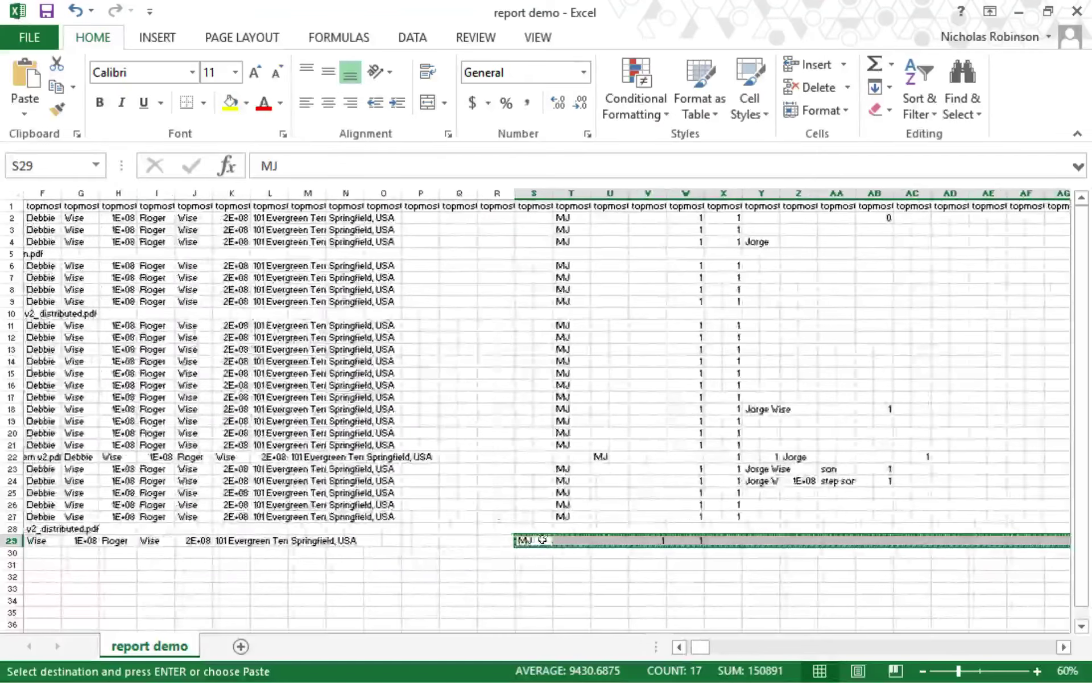
left_click(565, 540)
key("ctrl+v")
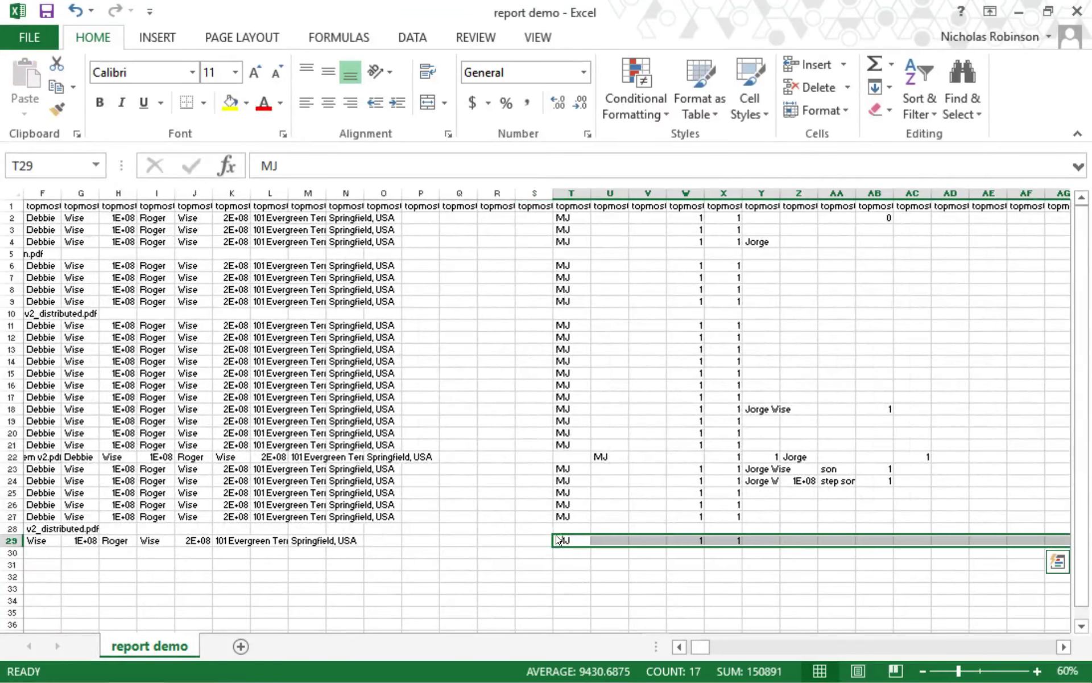
left_click(653, 575)
- Clear the contents of columns B through P
left_click_drag(708, 651, 688, 646)
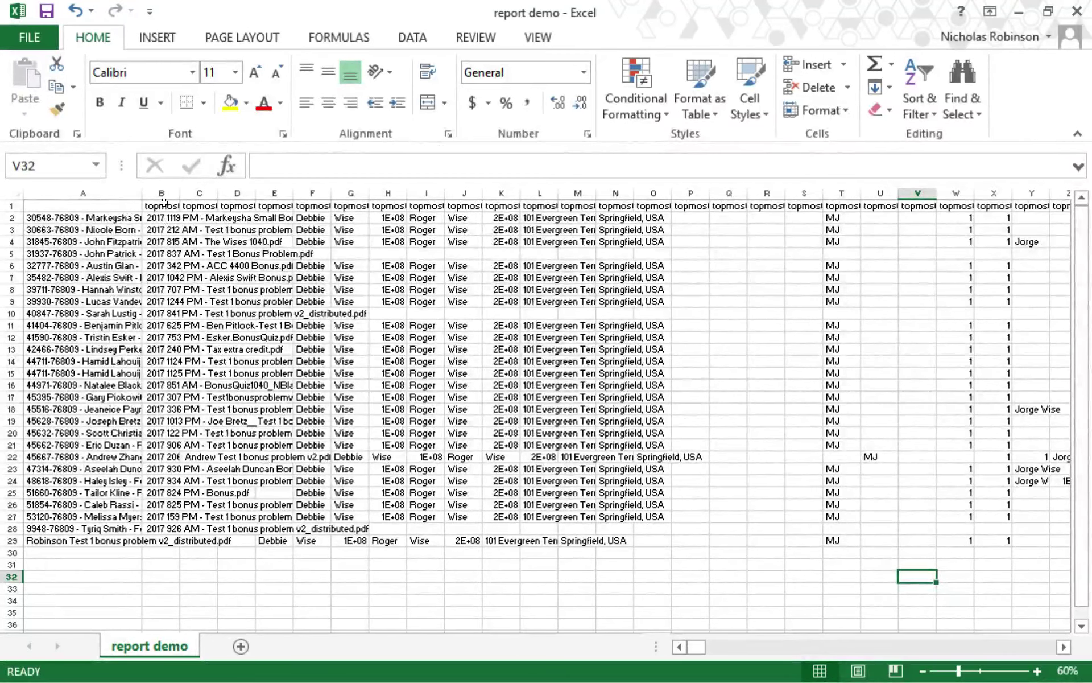
left_click_drag(161, 194, 689, 198)
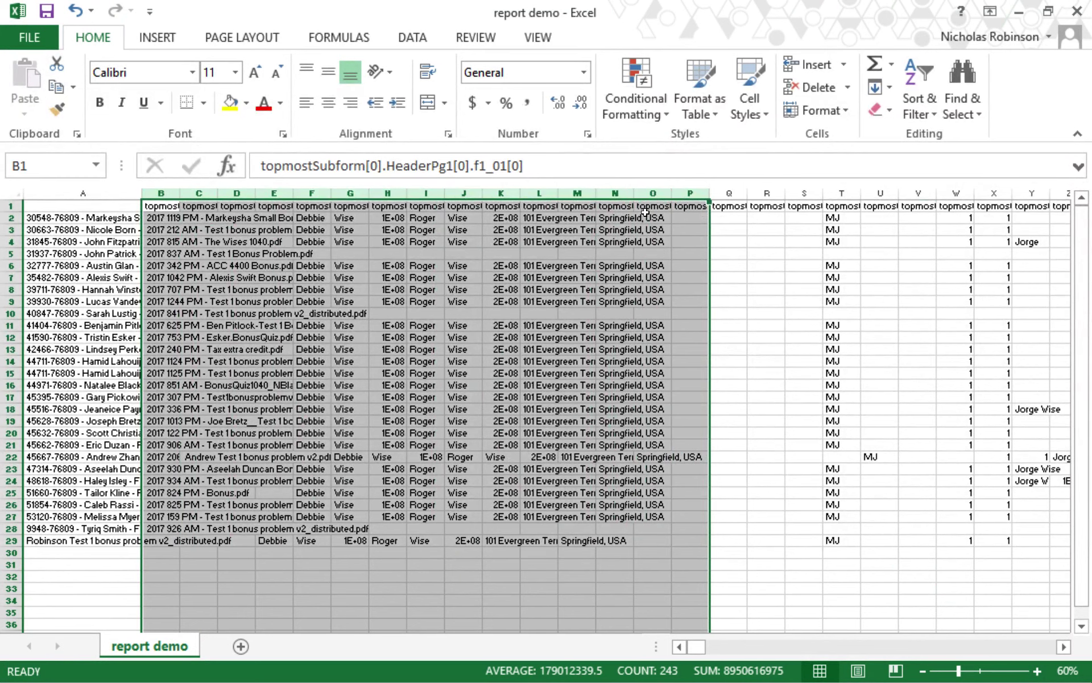
key("Delete")
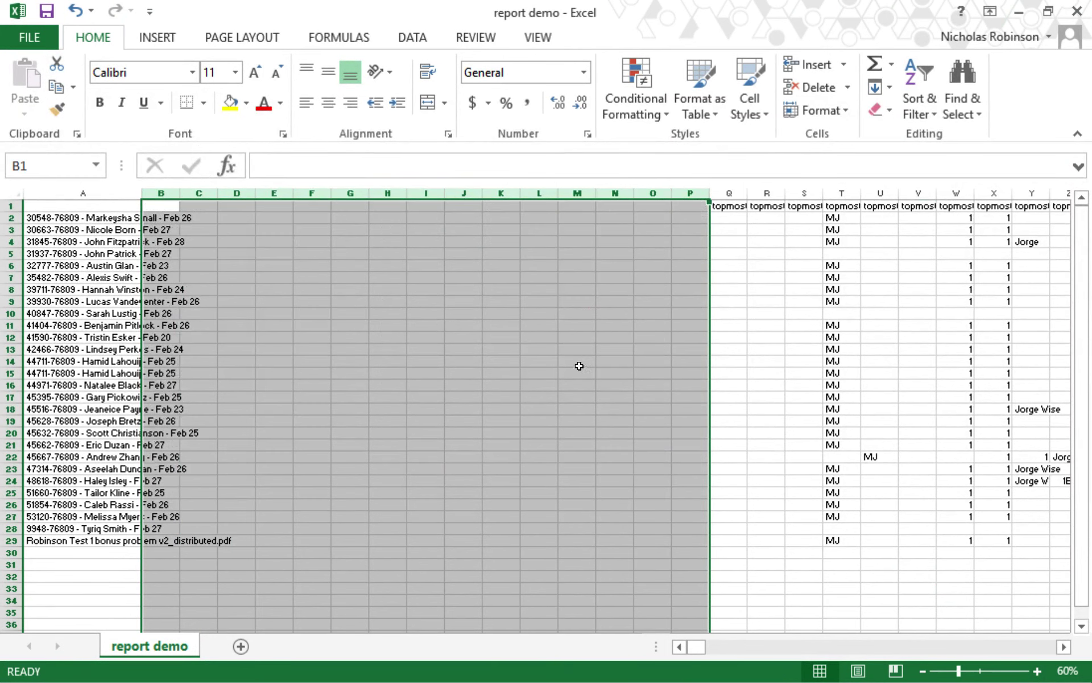
left_click(529, 430)
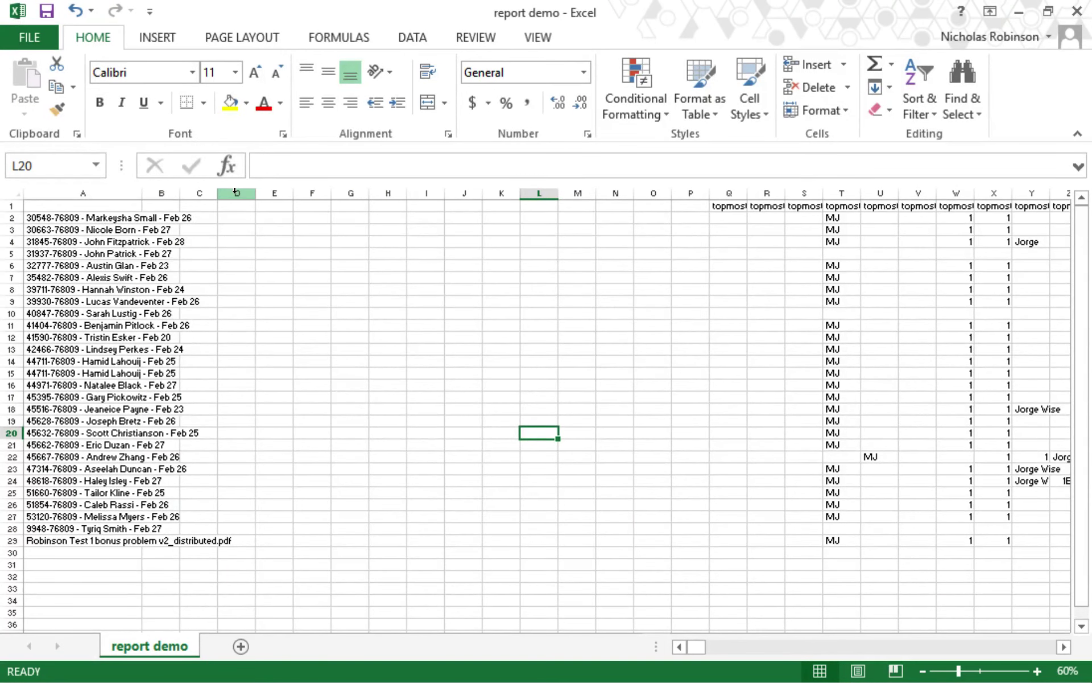
left_click_drag(235, 196, 695, 193)
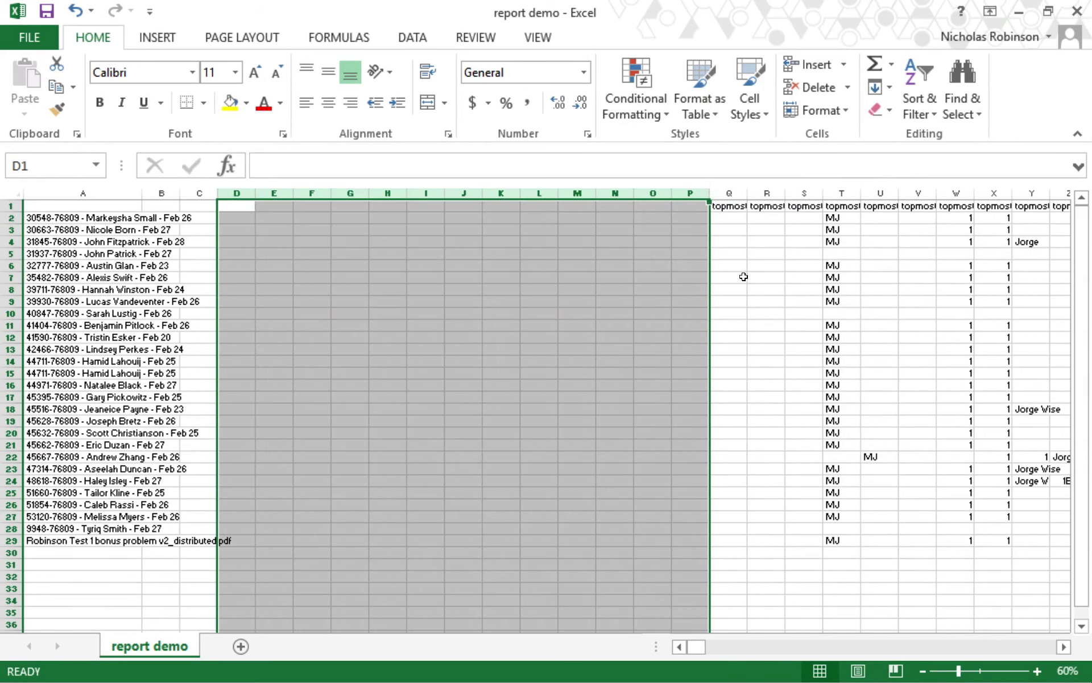
left_click(766, 373)
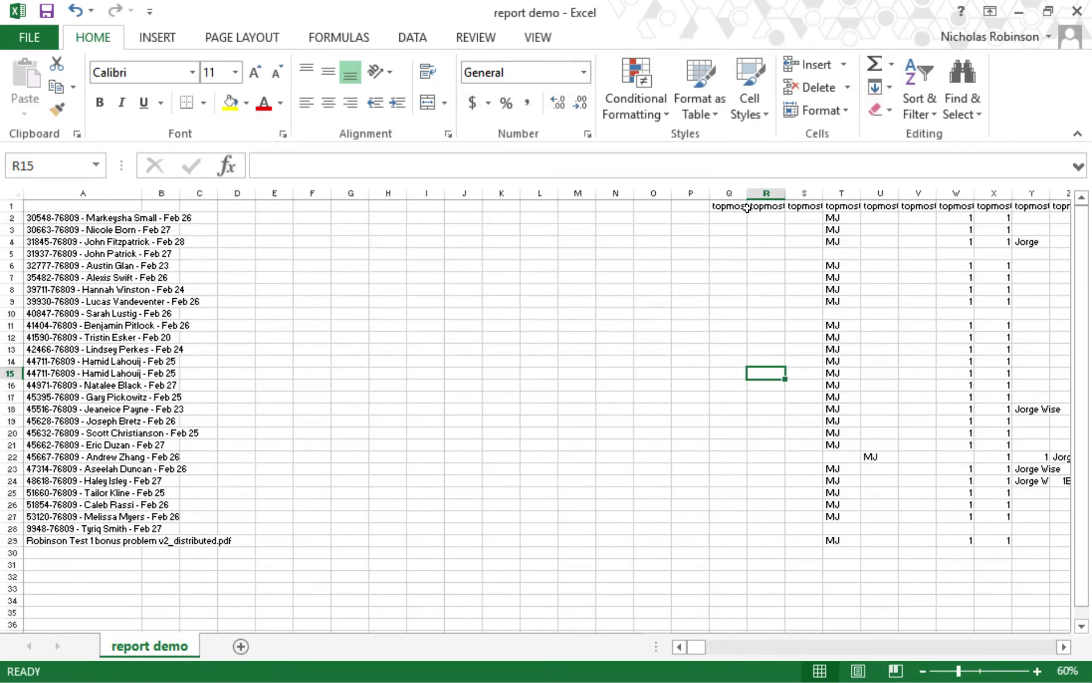
- Clear and delete columns U and V
left_click_drag(863, 193, 921, 194)
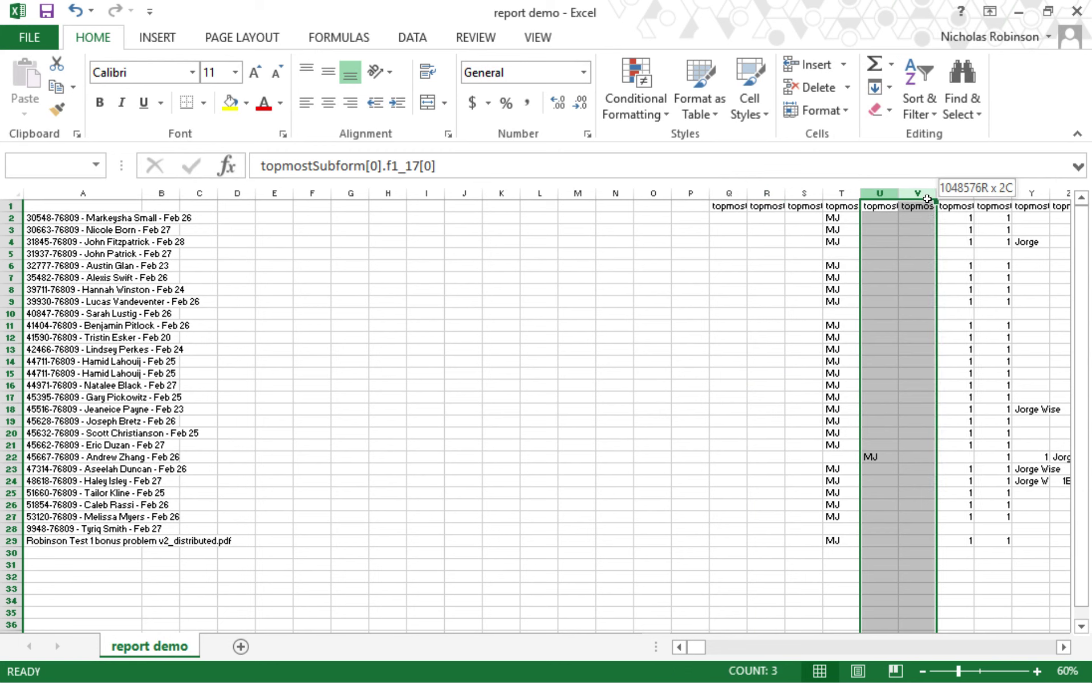
key("Delete")
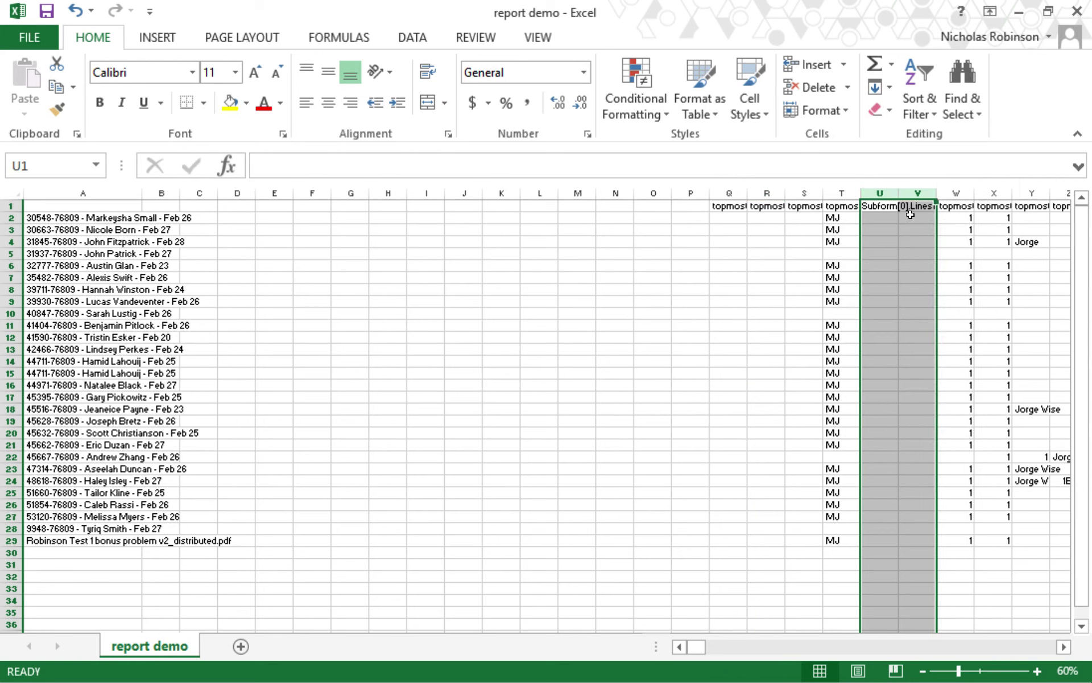
right_click(891, 203)
left_click(925, 358)
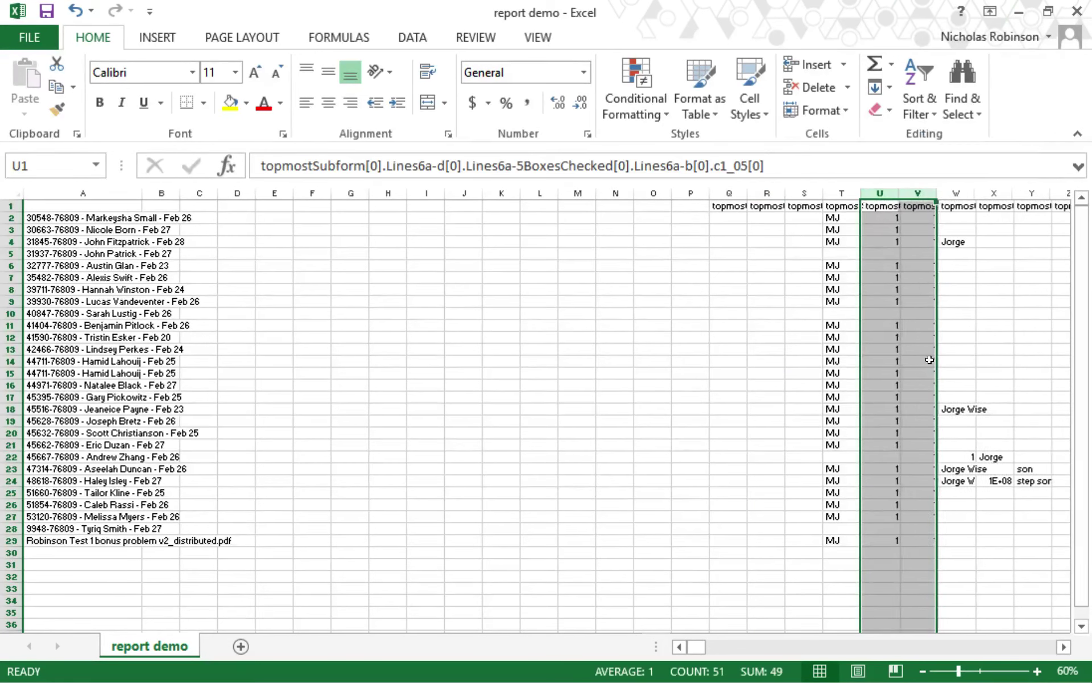
- Delete the empty columns D through P
left_click_drag(237, 193, 672, 204)
right_click(677, 195)
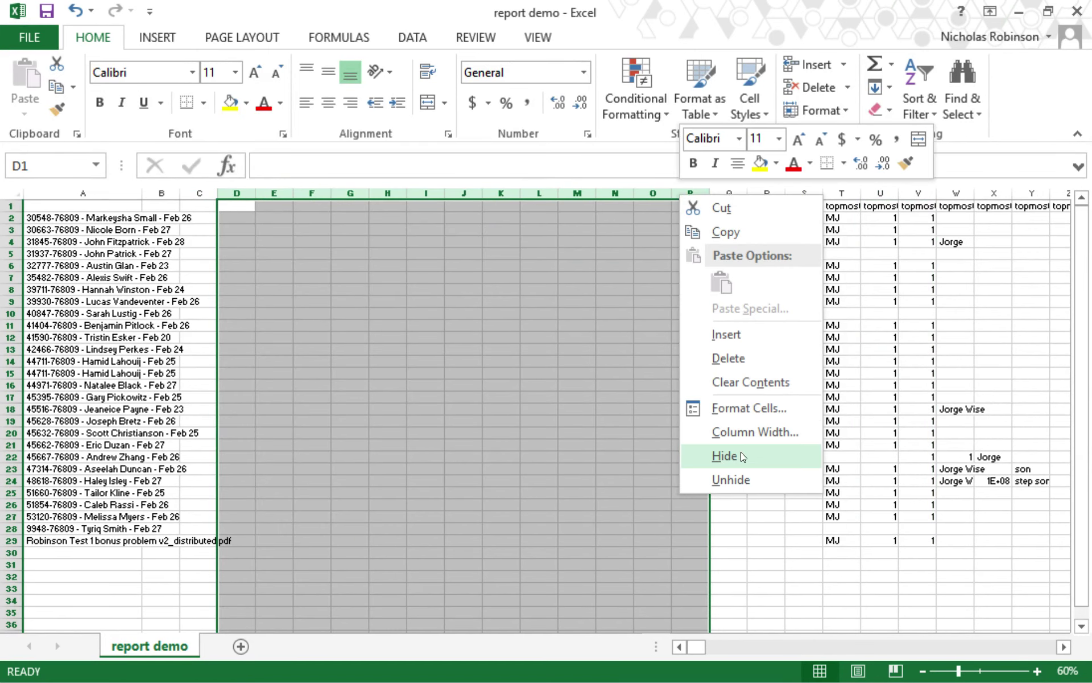
left_click(734, 359)
left_click(555, 347)
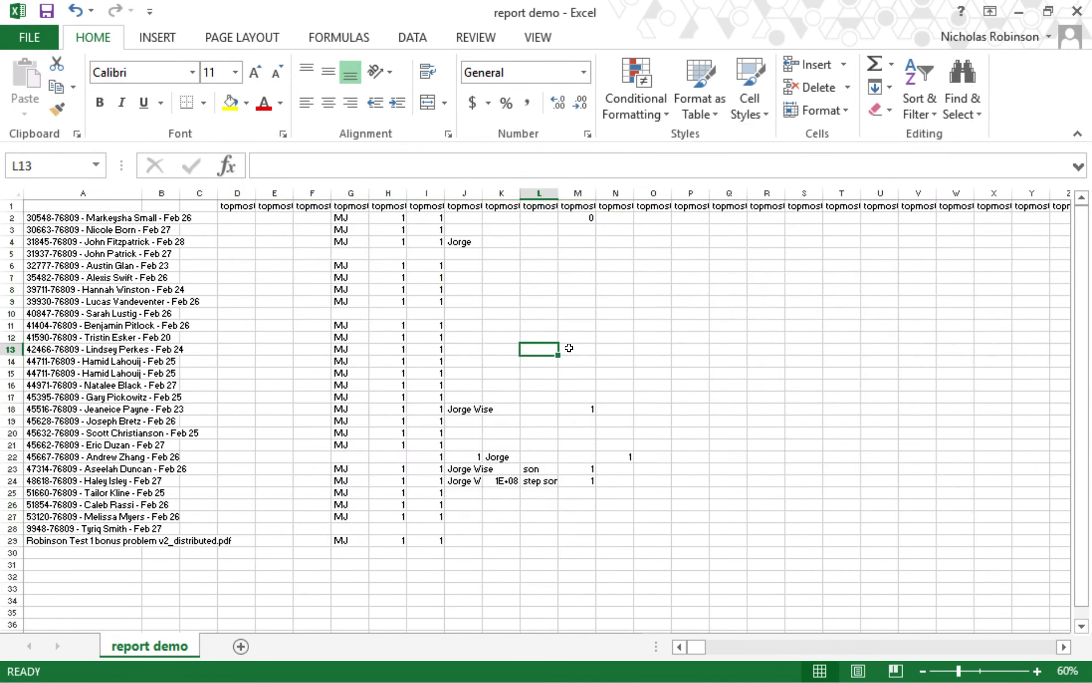
- Delete columns J through Y, along with the column that shifts into J's place
left_click_drag(460, 192, 1030, 193)
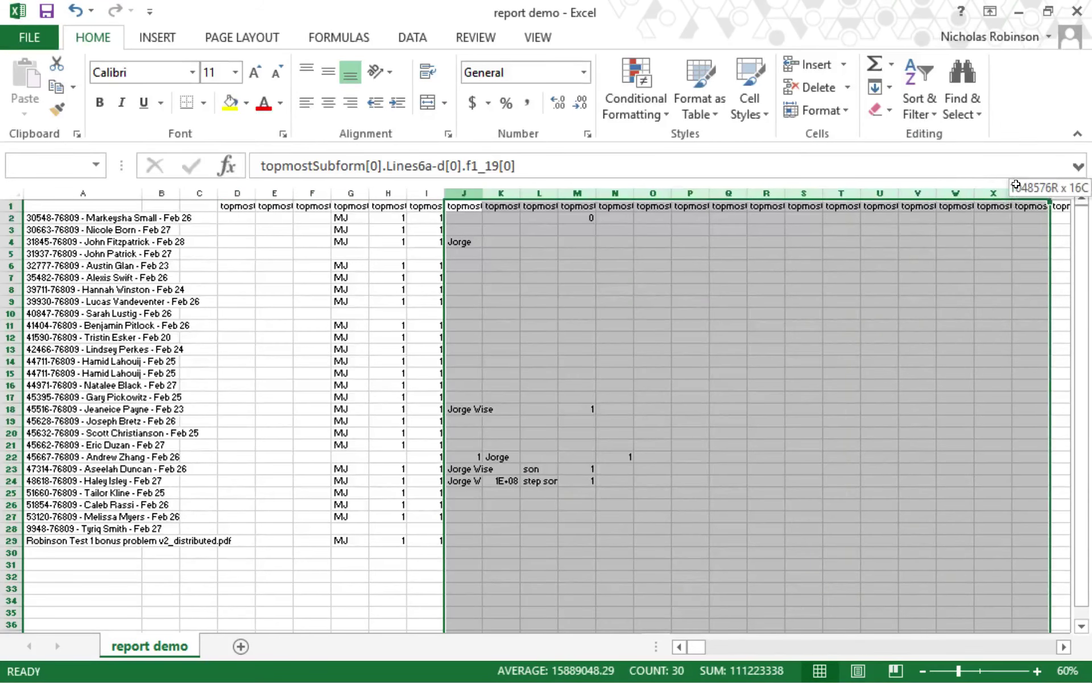
right_click(981, 194)
left_click(886, 353)
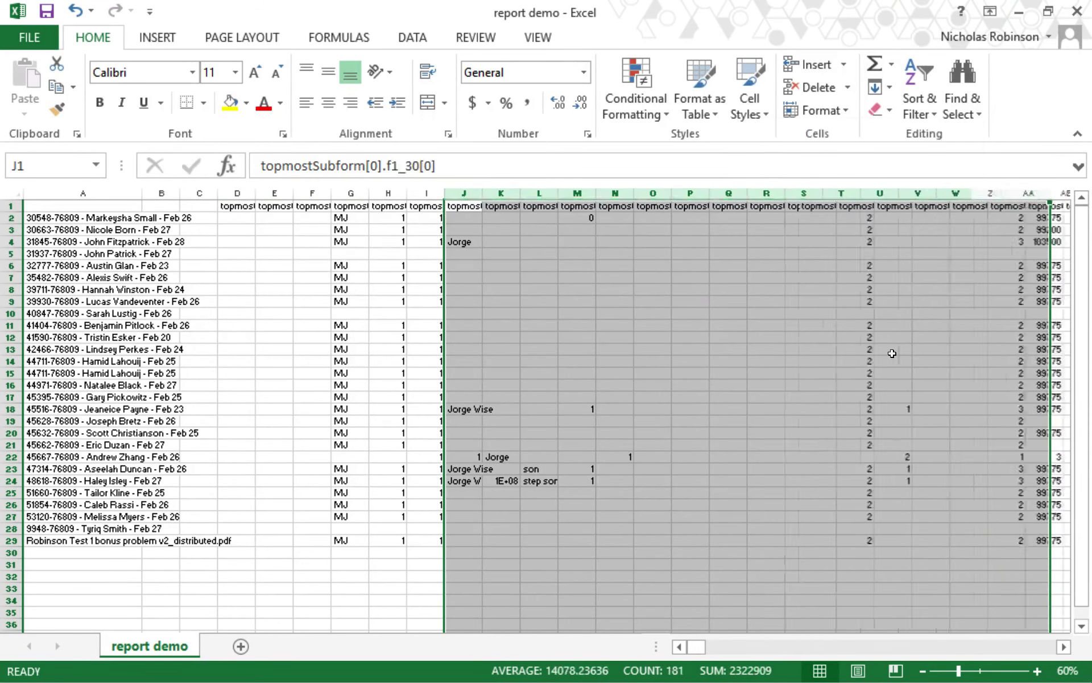
right_click(466, 193)
left_click(532, 364)
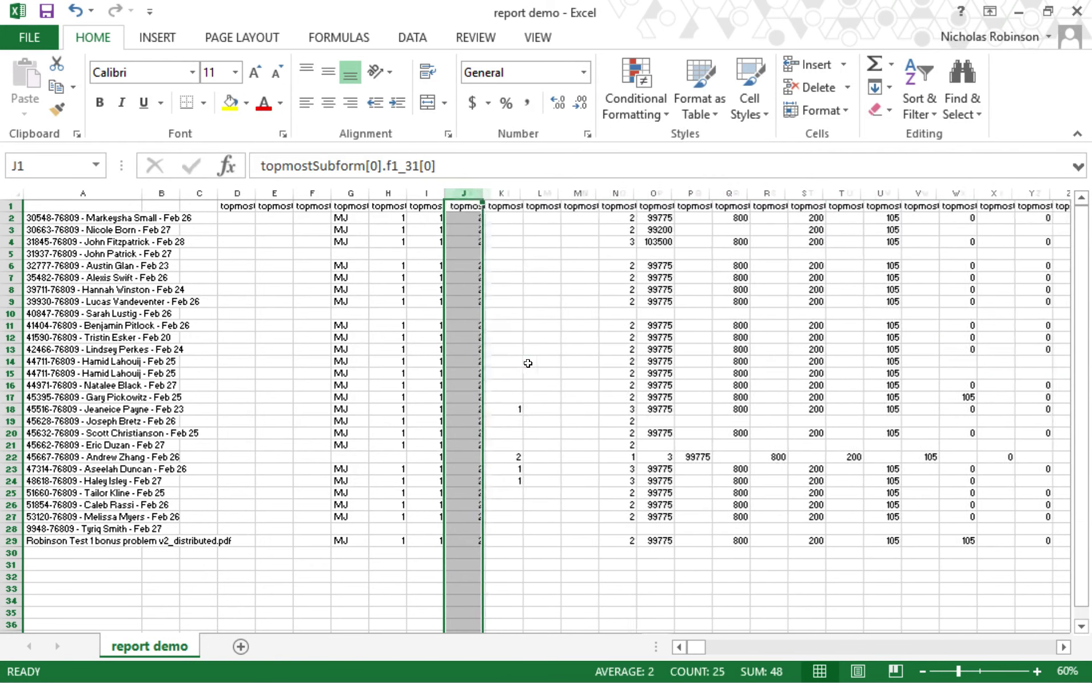
- Hide columns K through M
left_click(499, 195)
left_click_drag(499, 195, 592, 208)
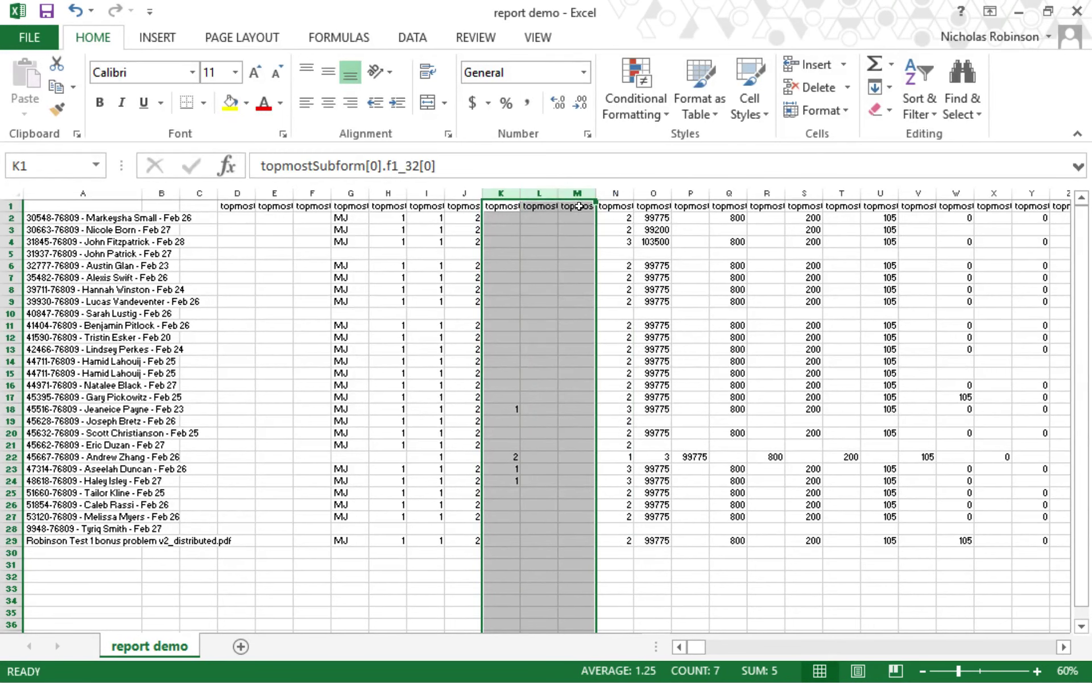
right_click(591, 209)
left_click(626, 457)
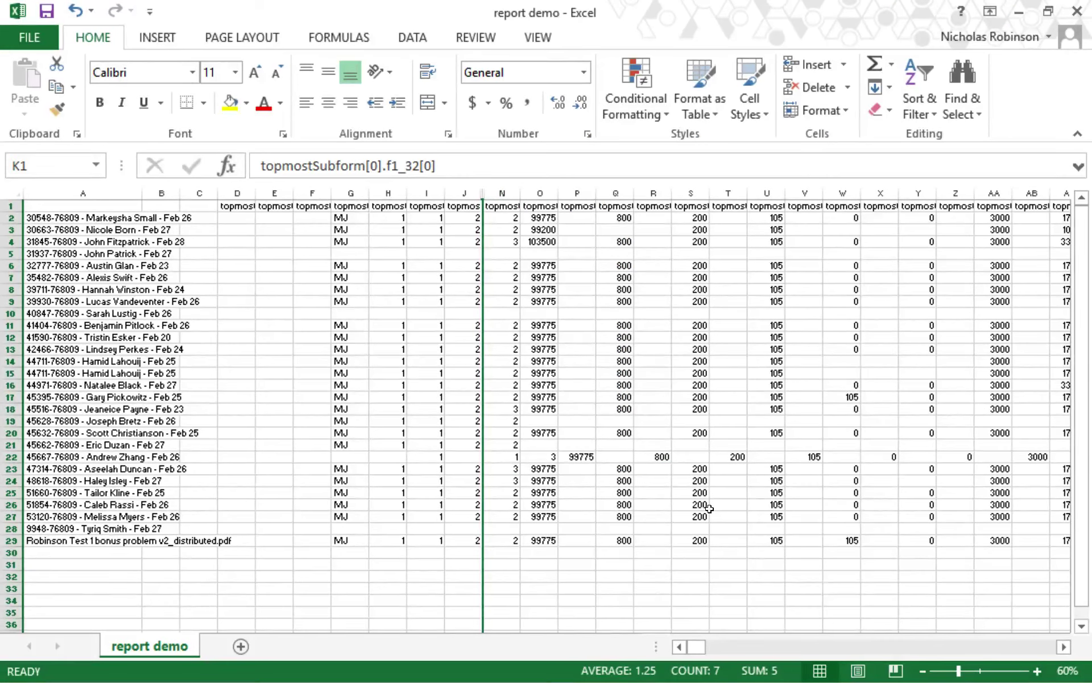
- Move the row 22 data starting at P22 one column over so it starts at O22
left_click(584, 460)
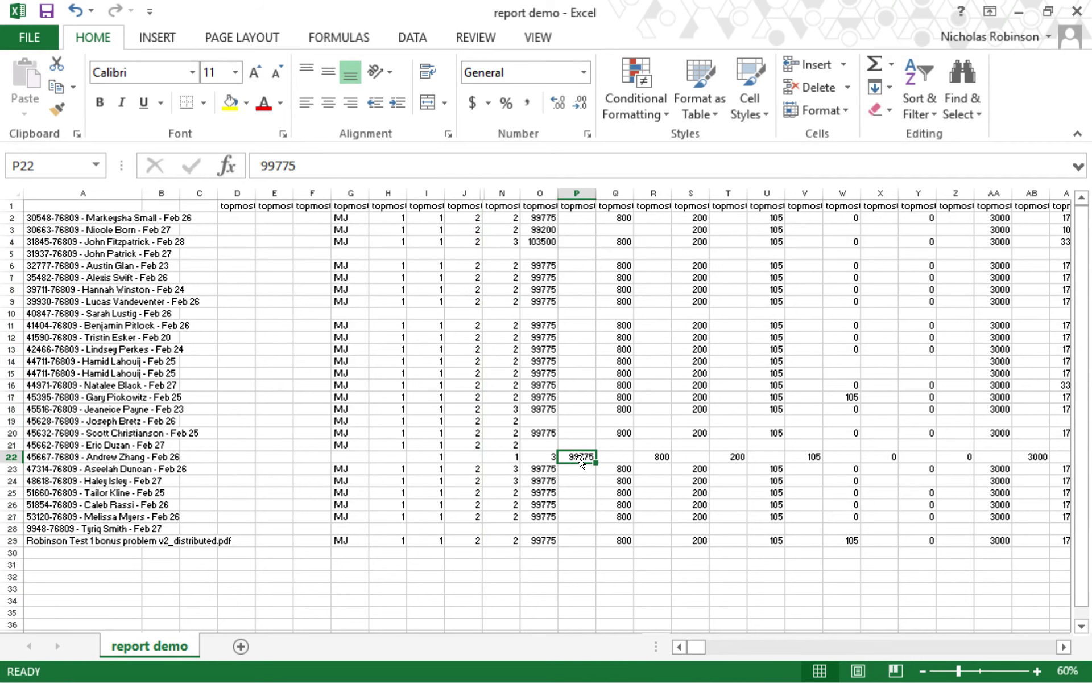
mouse_move(582, 462)
left_mouse_down()
mouse_move(688, 489)
mouse_move(692, 475)
mouse_move(563, 457)
mouse_move(1081, 459)
mouse_move(579, 454)
left_mouse_up()
key("ctrl+x")
scroll(518, 455, "left", 12)
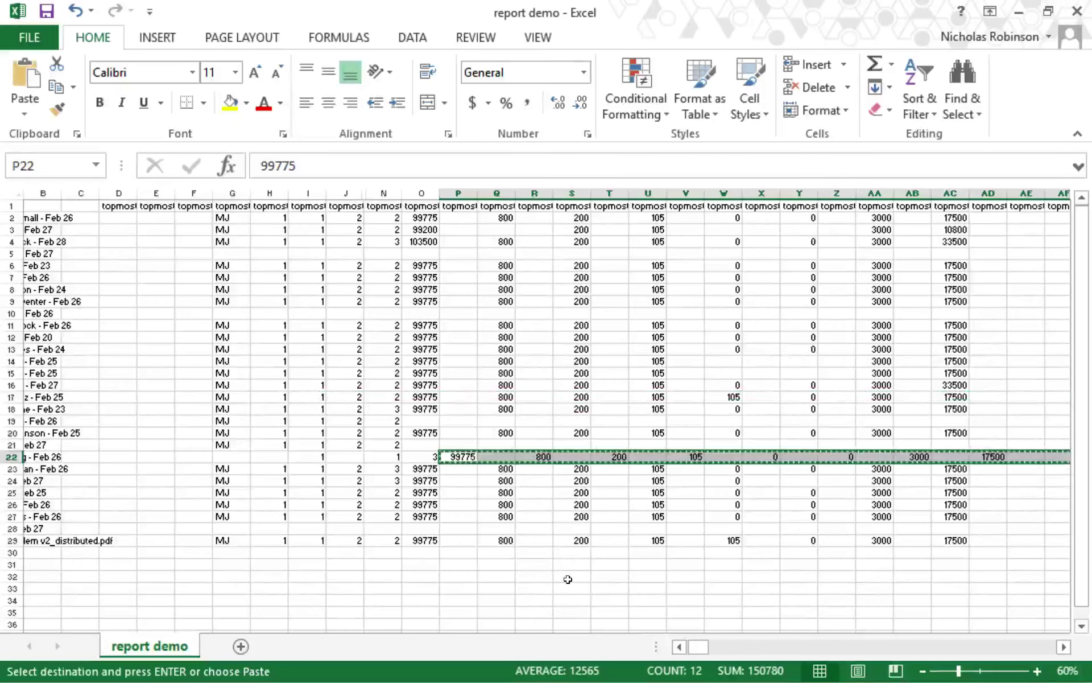
left_click(425, 455)
key("ctrl+v")
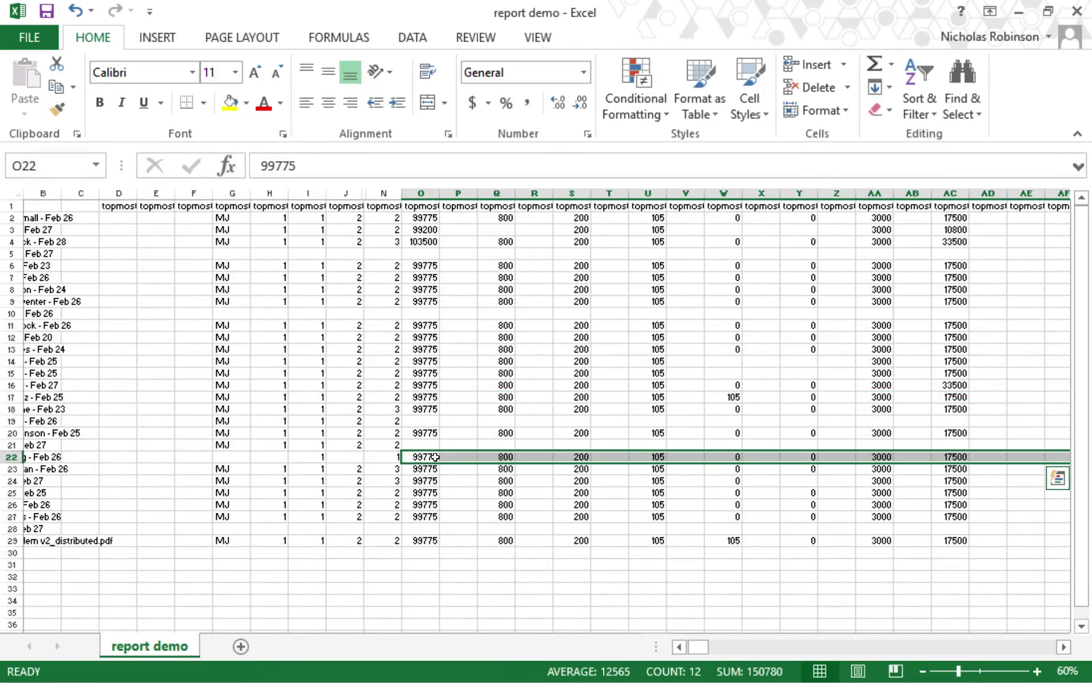
left_click(565, 516)
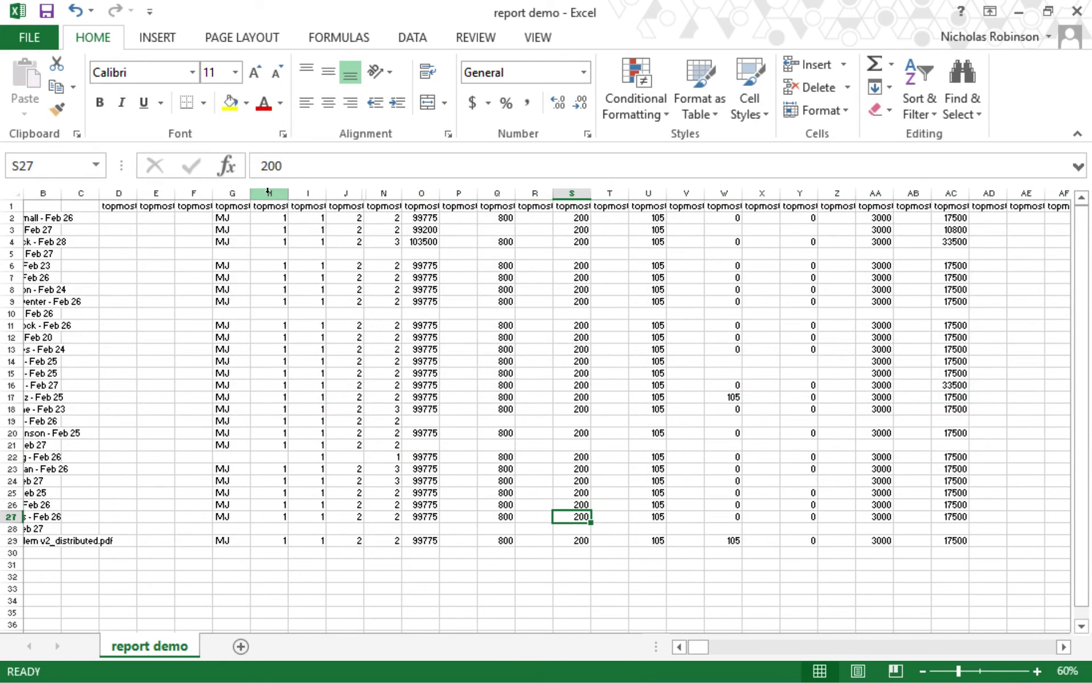
- Delete columns G through N, including the hidden ones between J and N
left_click_drag(270, 193, 386, 197)
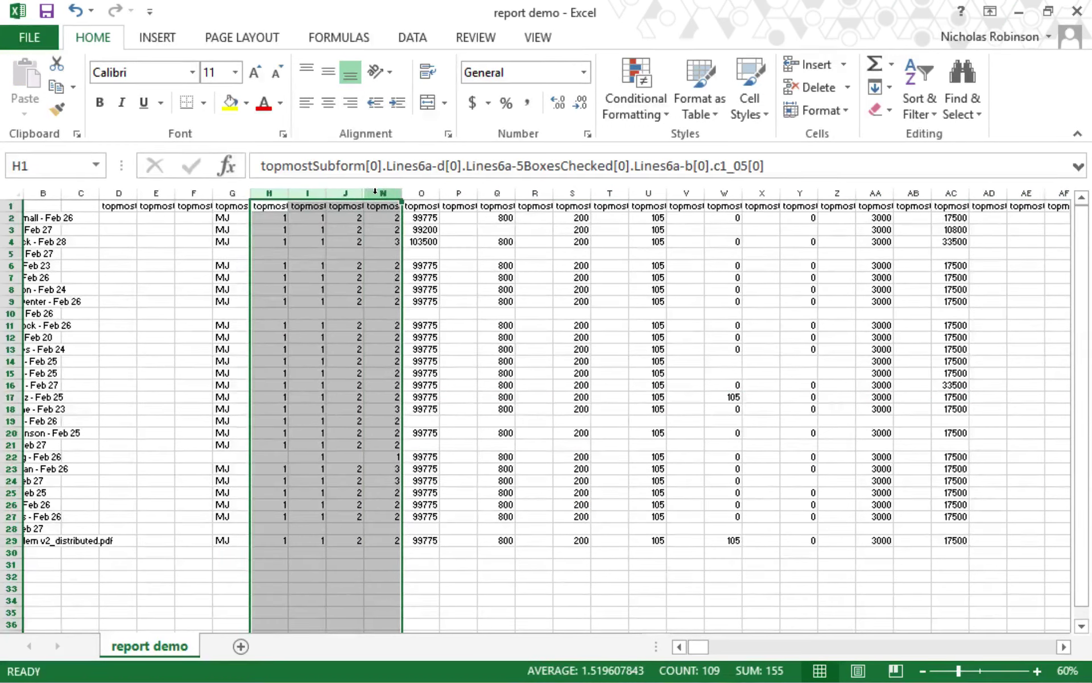
left_click_drag(232, 193, 383, 195)
right_click(385, 197)
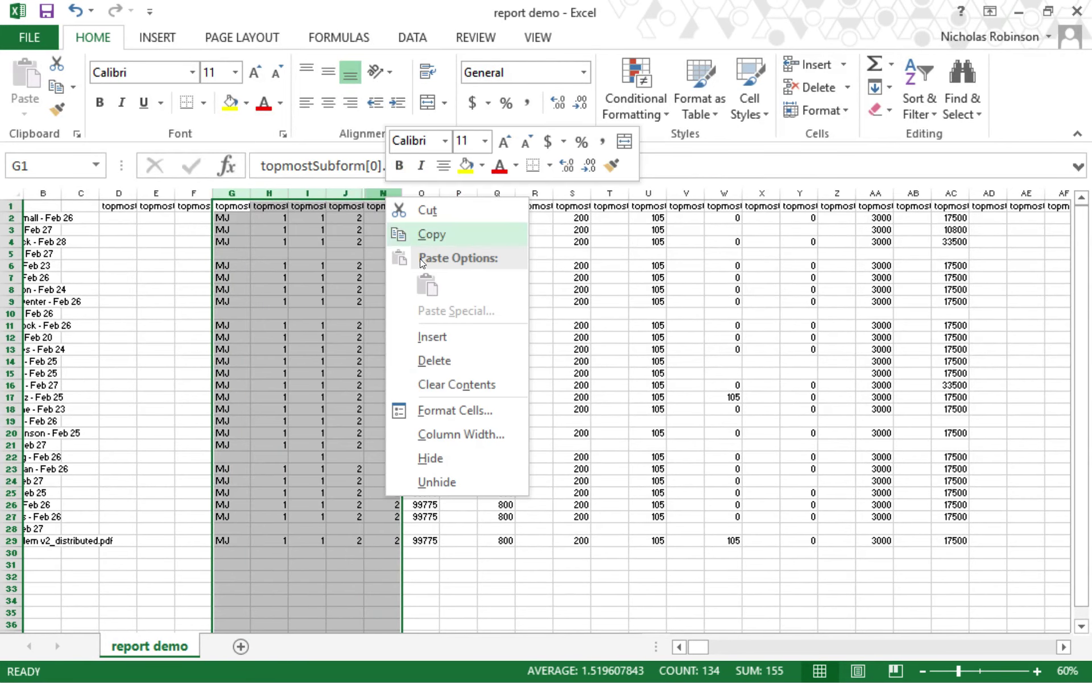
left_click(461, 367)
left_click(382, 540)
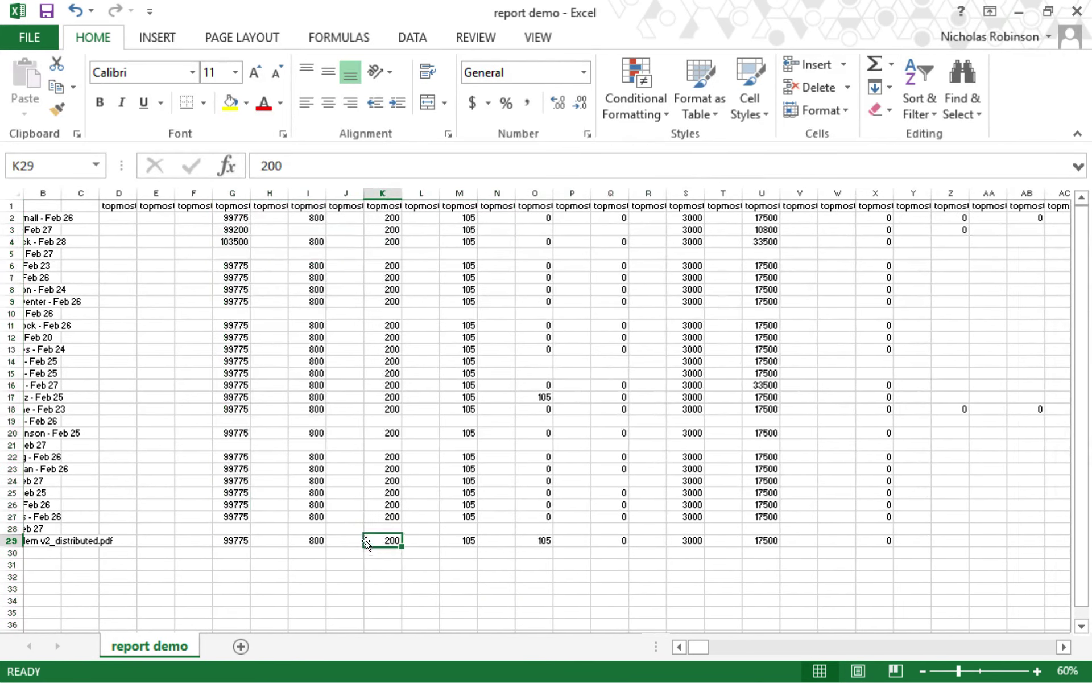
- Delete the unneeded columns H, J, L, N, P, R, T, V, W and Y through AC together
right_click(264, 192)
key("Escape")
left_click(346, 193, "ctrl")
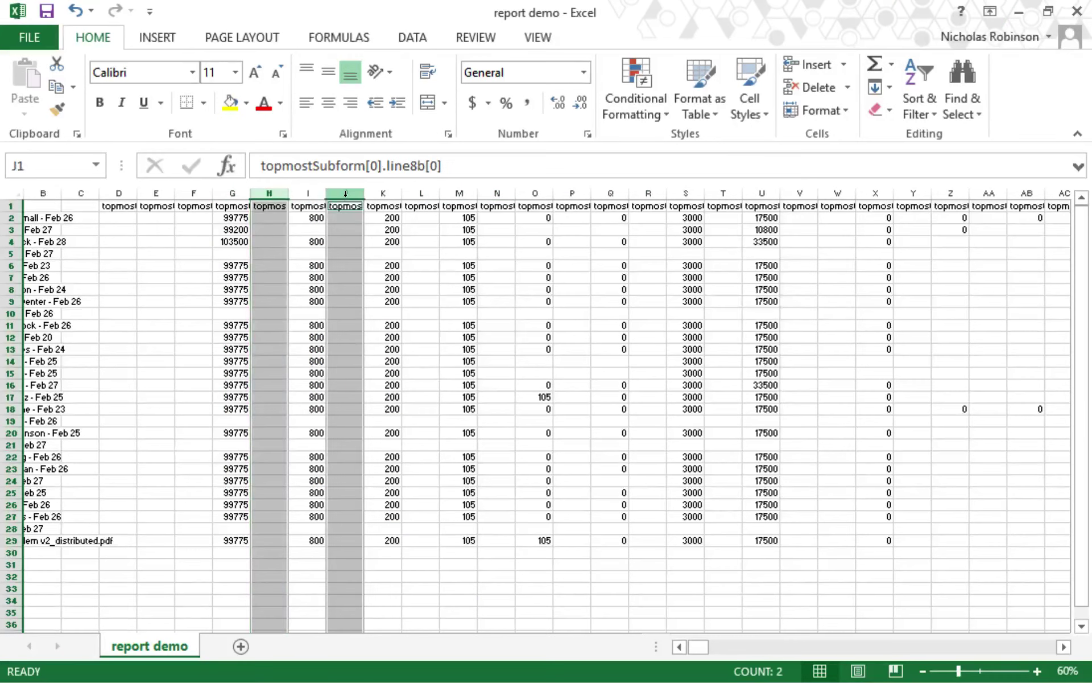
left_click(421, 194, "ctrl")
left_click(497, 193, "ctrl")
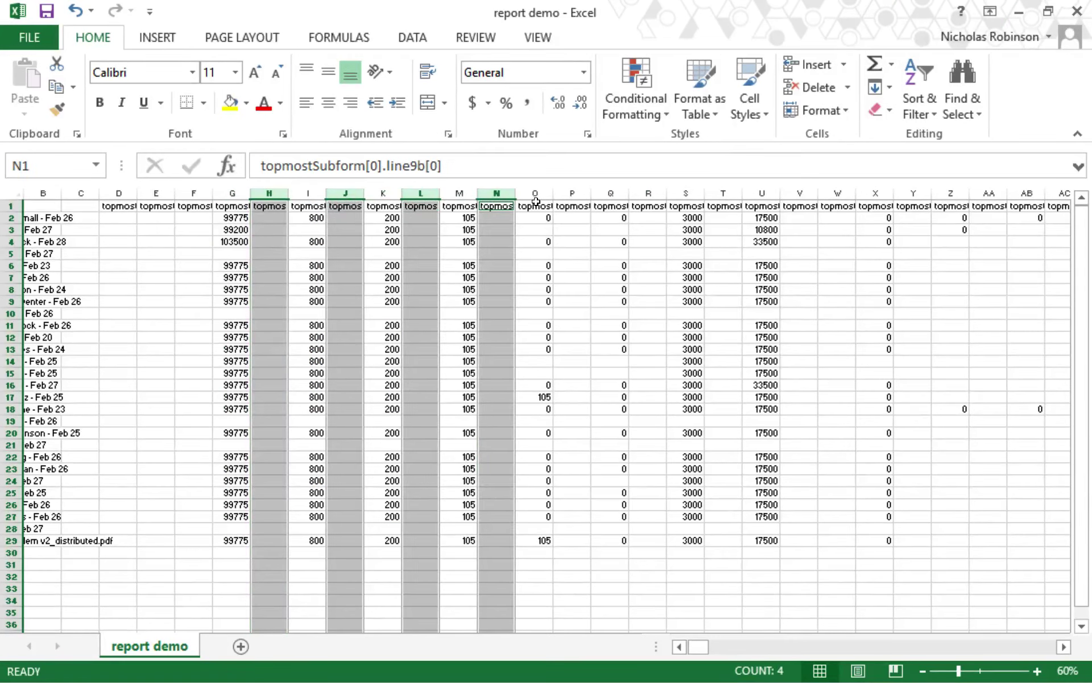
left_click(571, 194, "ctrl")
left_click(654, 194, "ctrl")
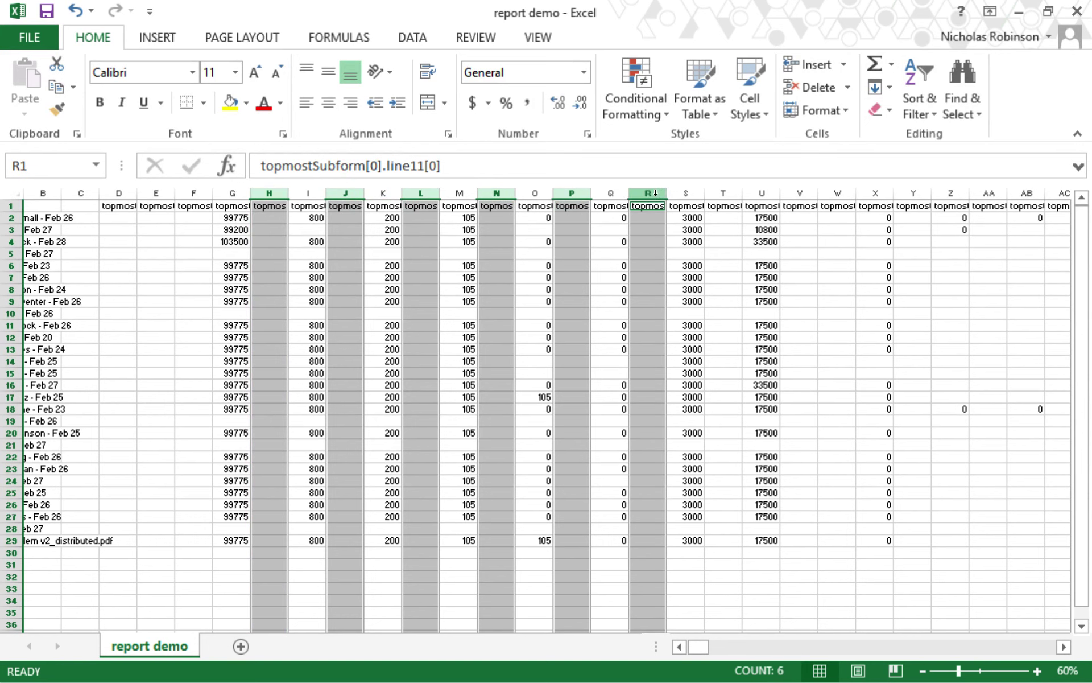
left_click(723, 194, "ctrl")
left_click(799, 193, "ctrl")
left_click(837, 194, "ctrl")
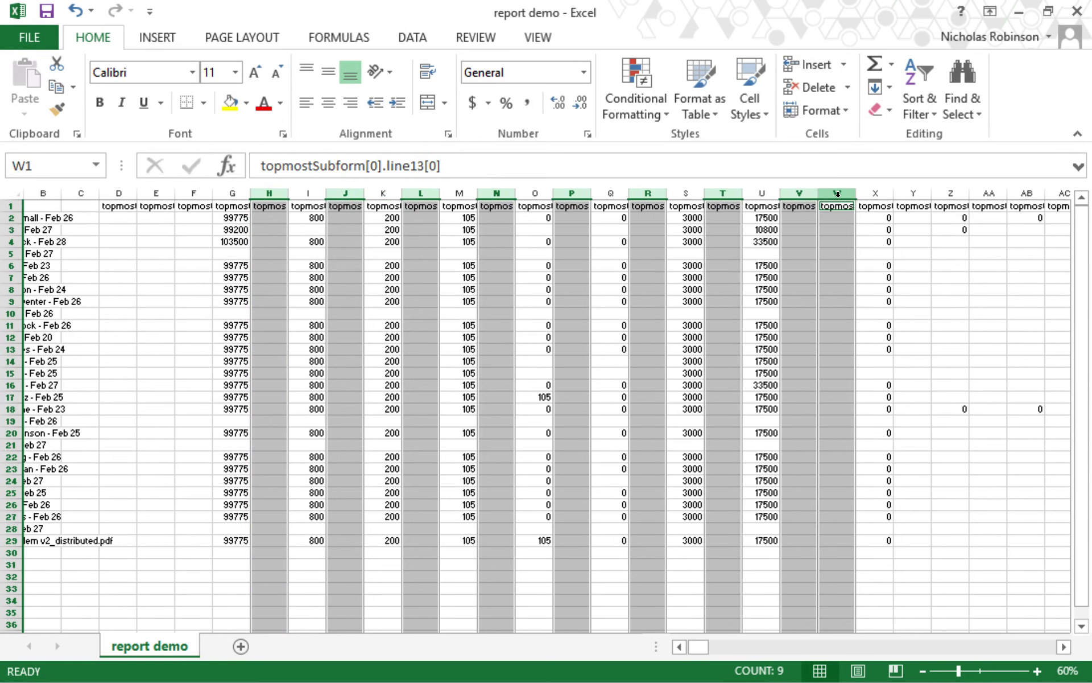
left_click(913, 194, "ctrl")
left_click(950, 193, "ctrl")
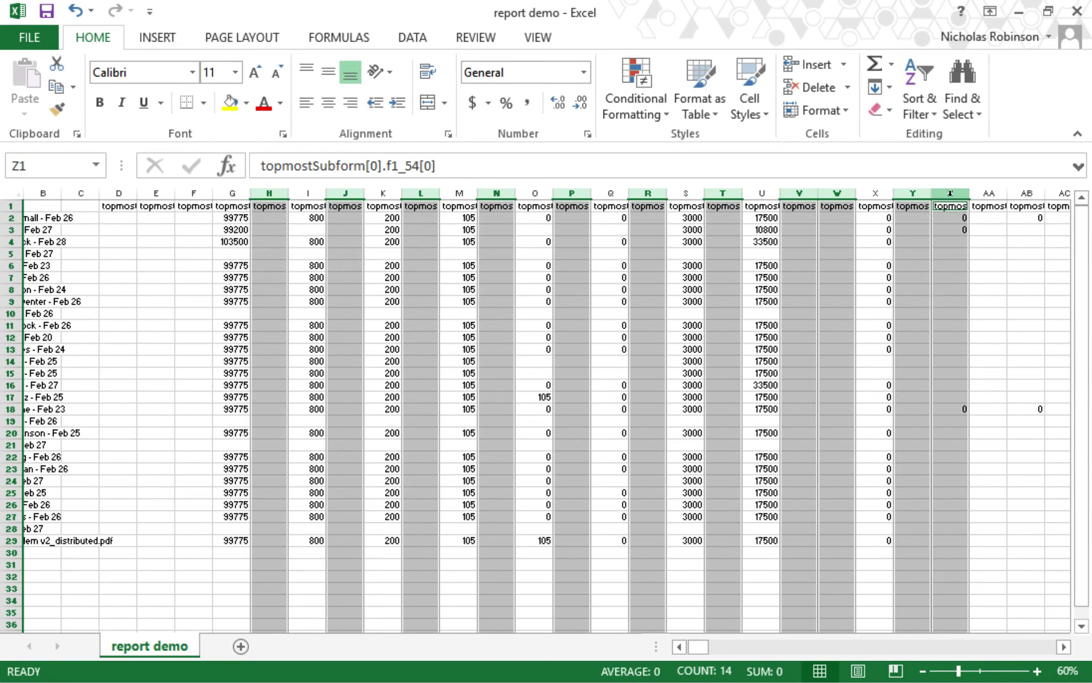
left_click(988, 193, "ctrl")
left_click(1025, 193, "ctrl")
left_click(1062, 194, "ctrl")
right_click(1019, 196)
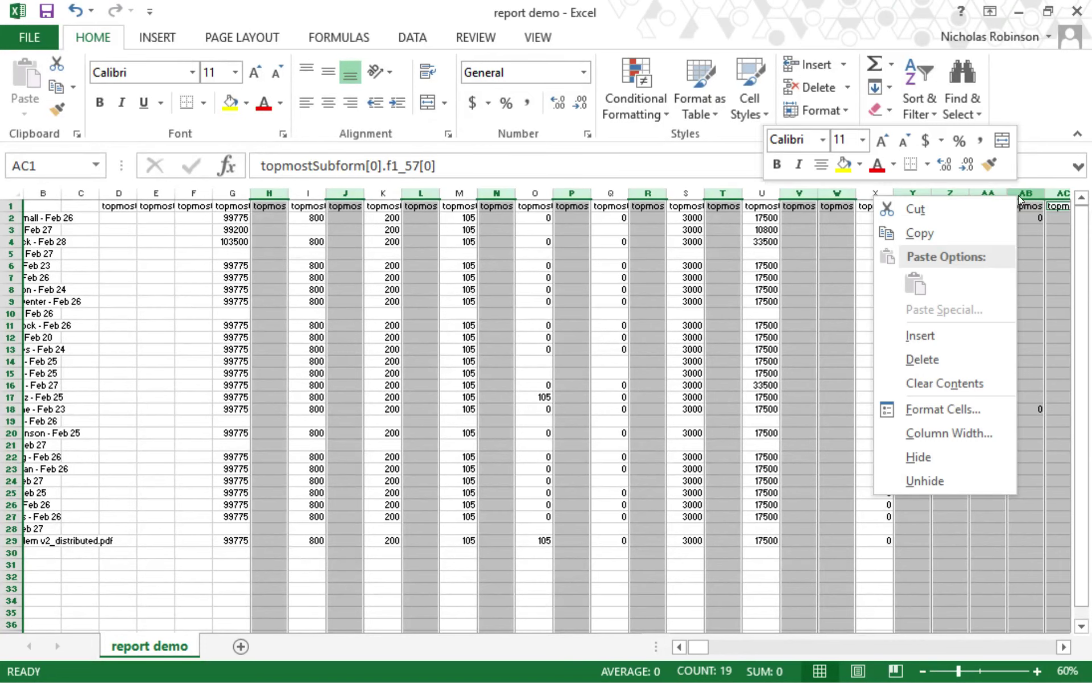
left_click(927, 358)
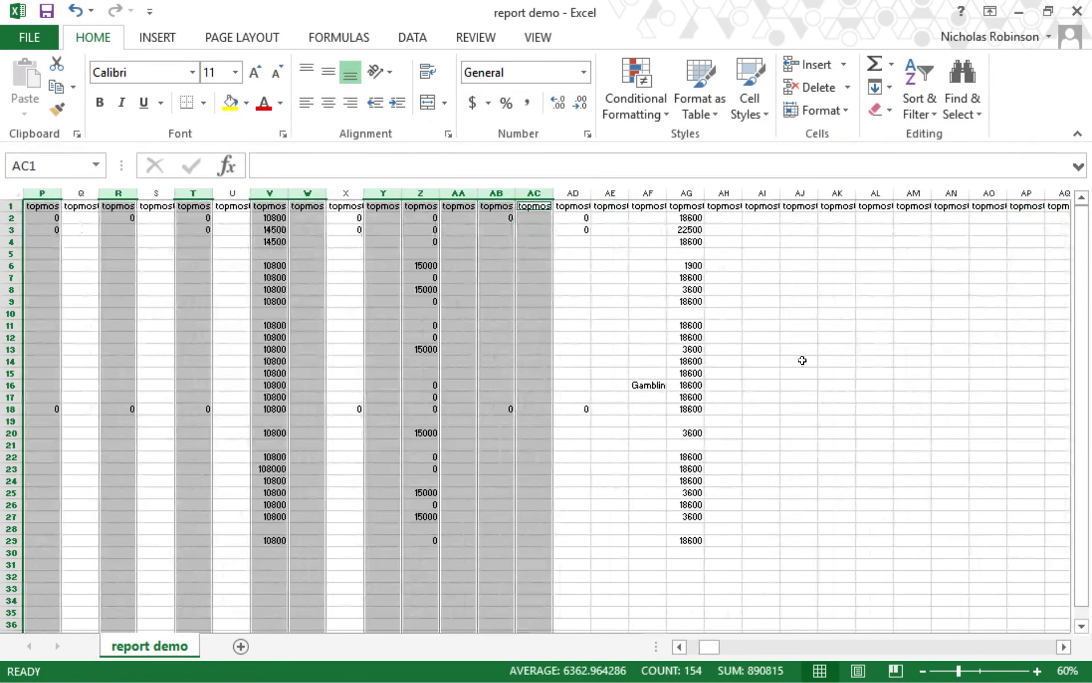
left_click(422, 433)
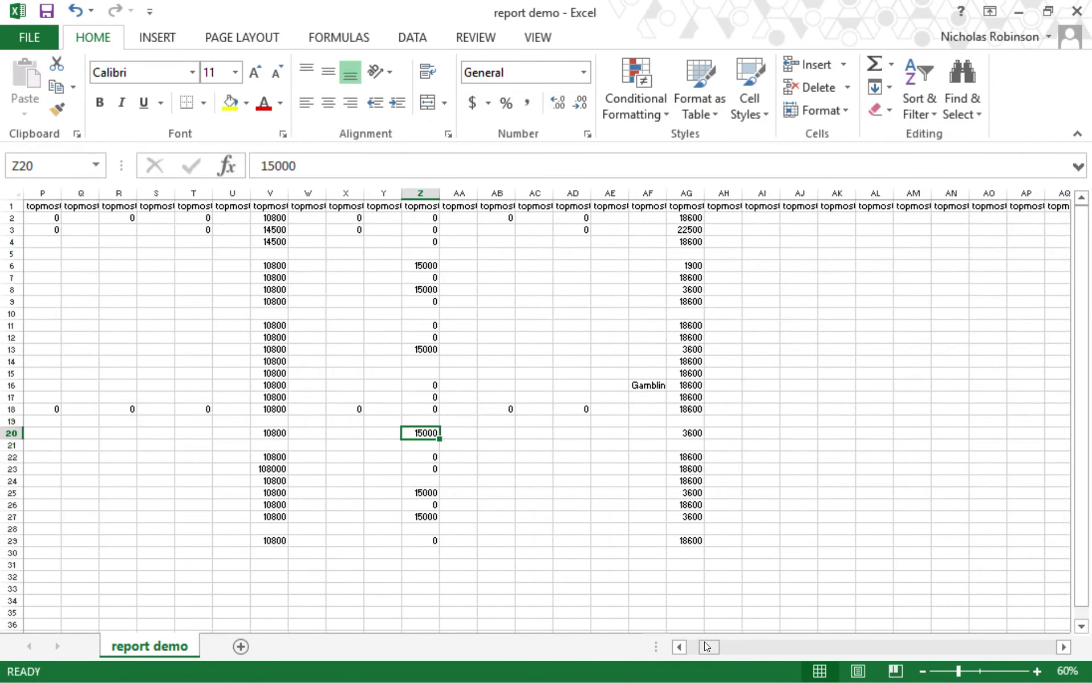
- Delete the mostly empty columns P through U
left_click_drag(704, 641, 691, 646)
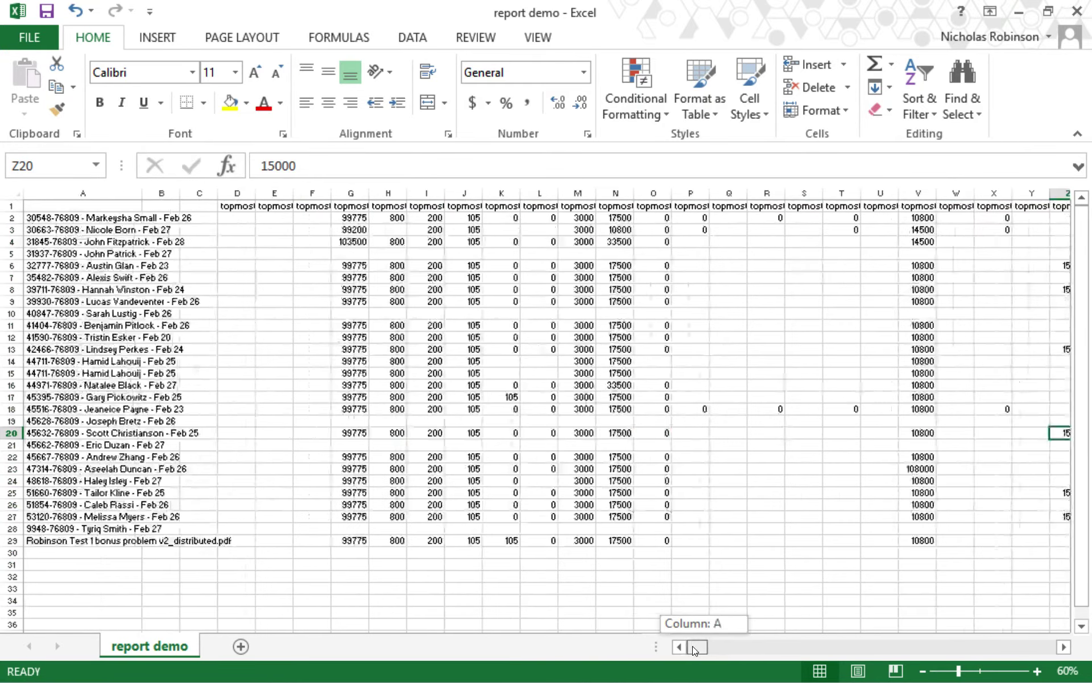
left_click(700, 195)
left_click(880, 193, "shift")
right_click(882, 196)
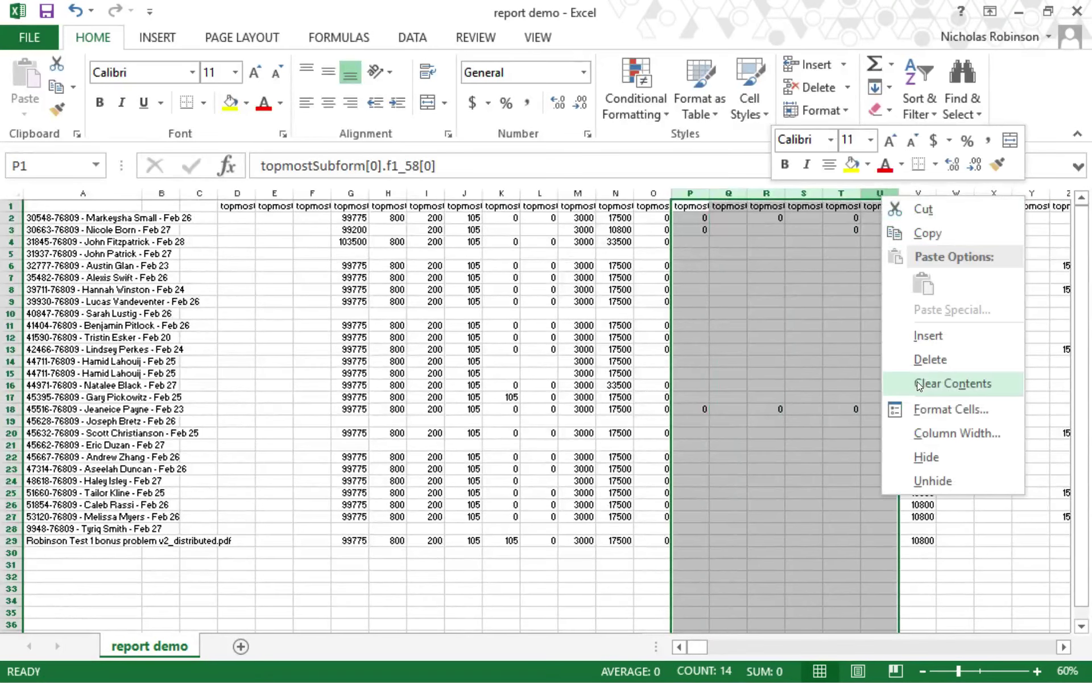
left_click(928, 360)
- Delete columns Q through S, directly after the 10800 column
left_click(728, 195)
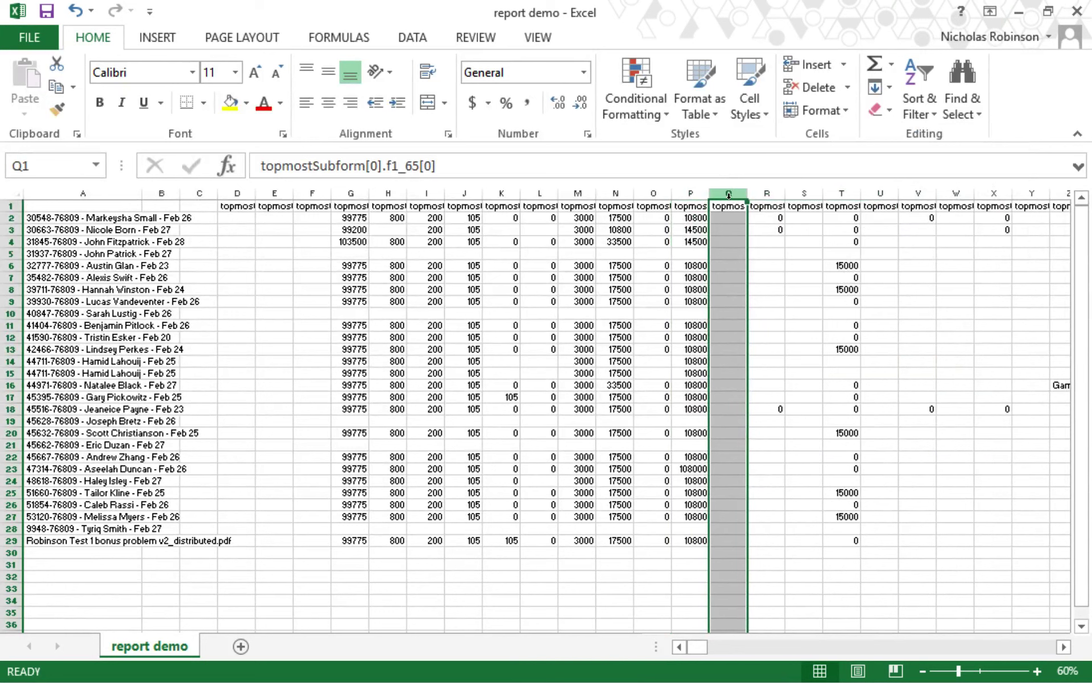
left_click_drag(729, 195, 802, 196)
right_click(802, 195)
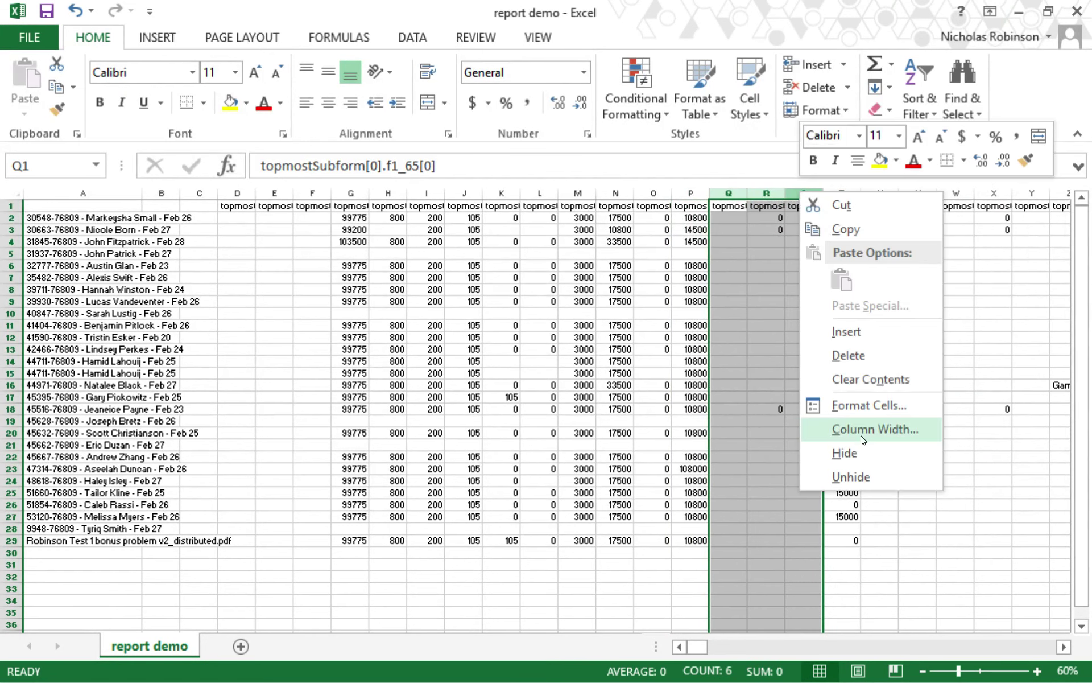
left_click(872, 354)
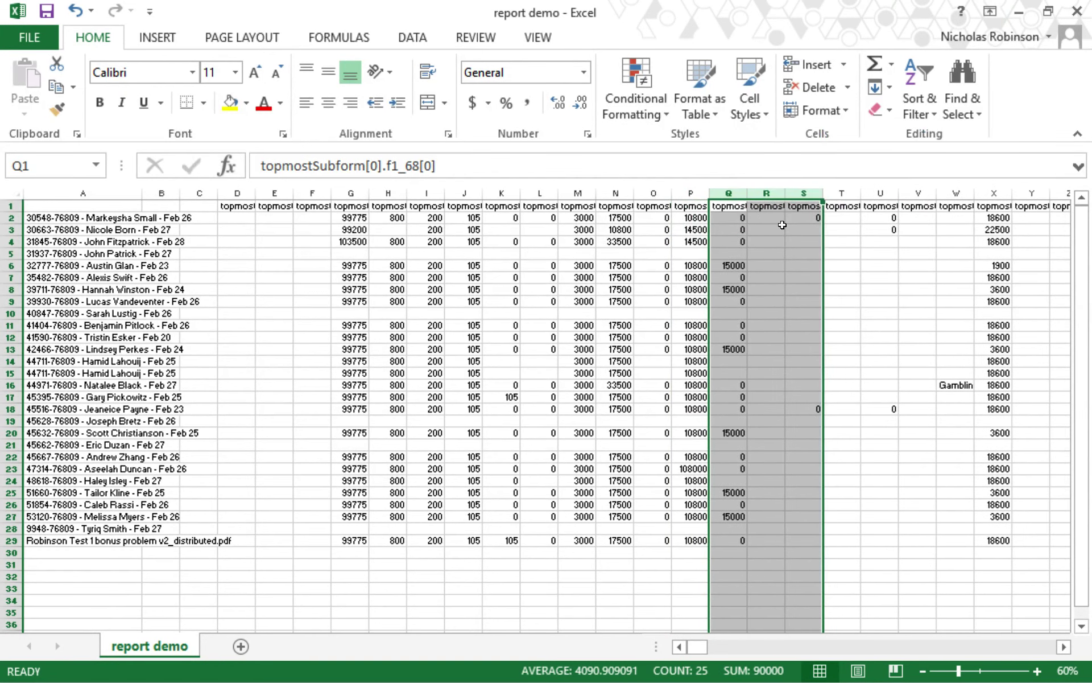
- Delete columns R through W and widen column C slightly
left_click_drag(766, 195, 948, 188)
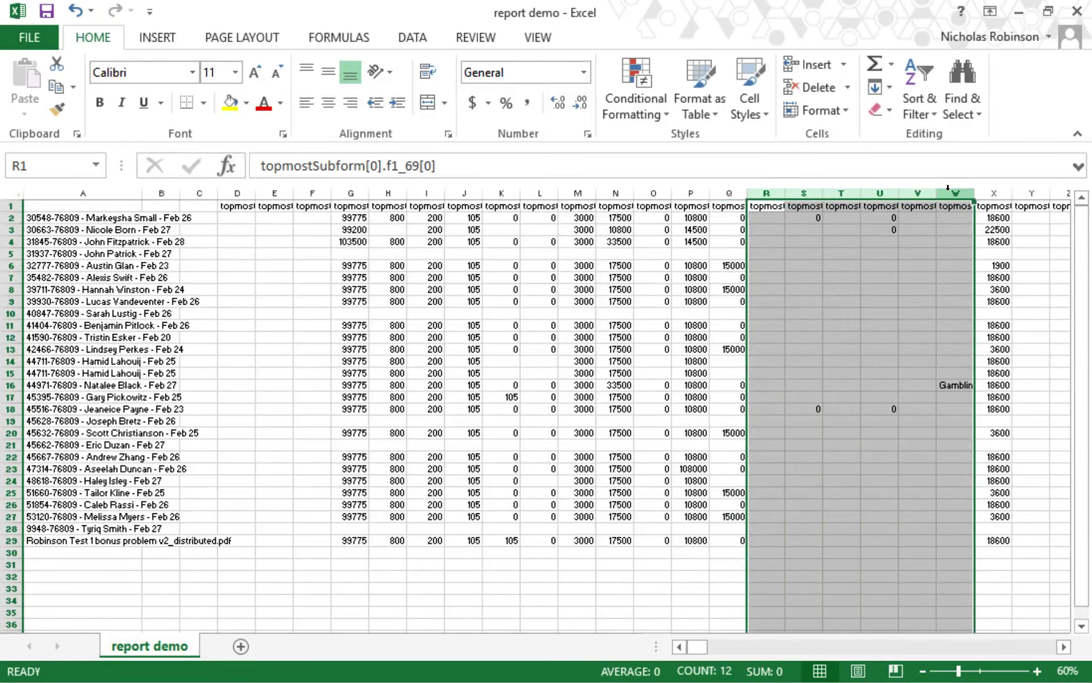
right_click(950, 193)
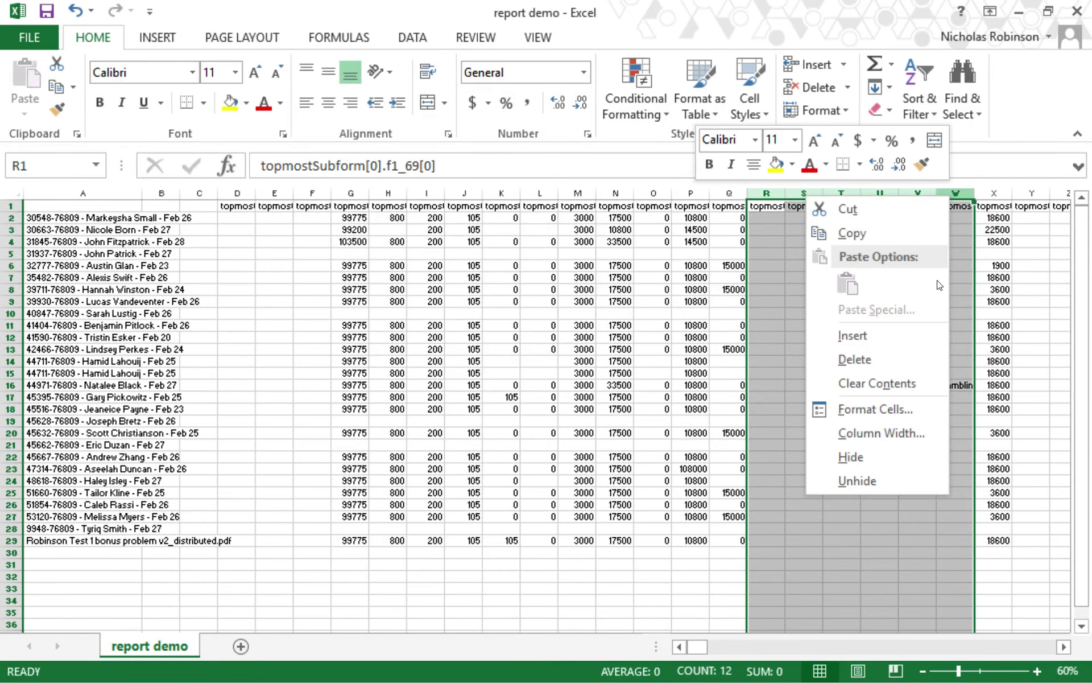
left_click(869, 359)
left_click(848, 275)
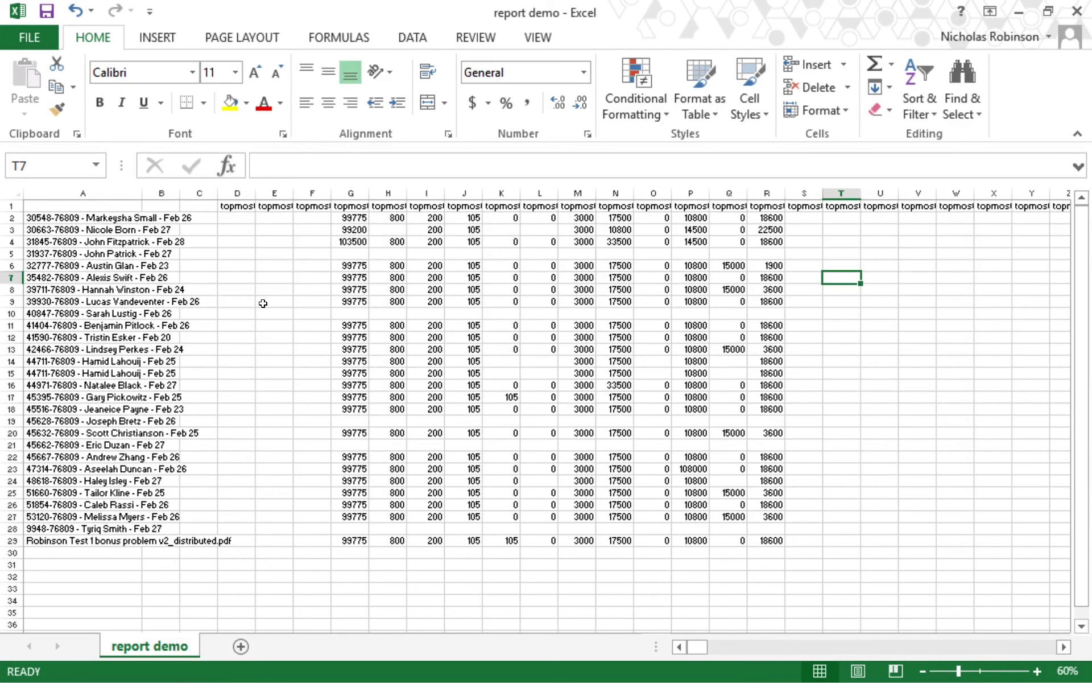
left_click_drag(219, 196, 246, 197)
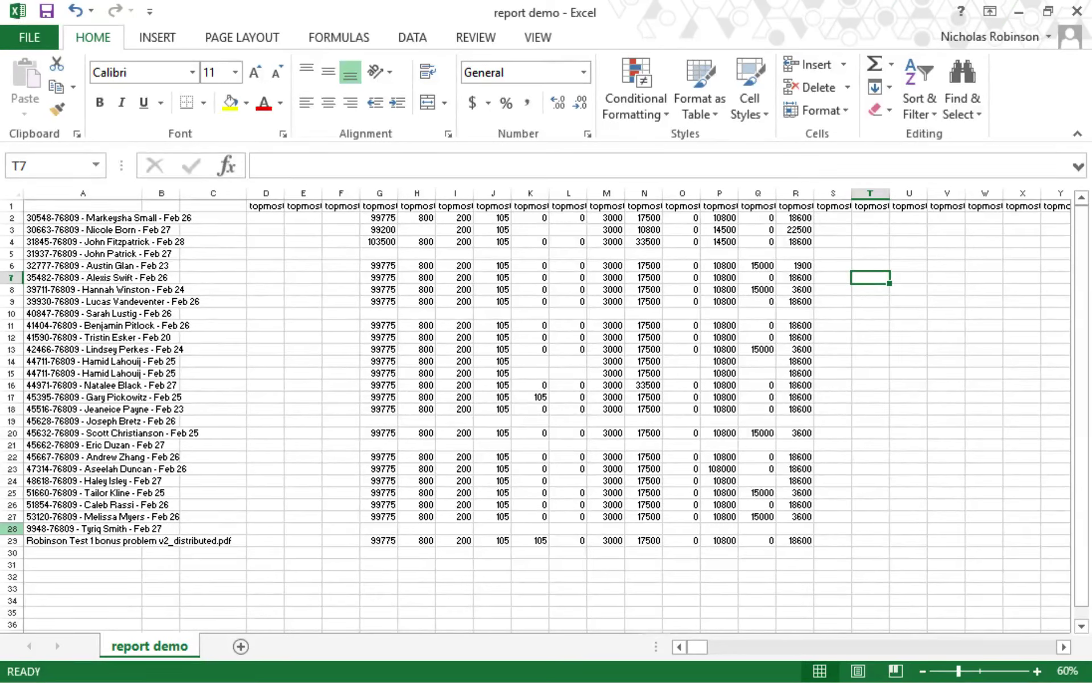
- Enter 12 in cell D29 of the answer key row
left_click(272, 543)
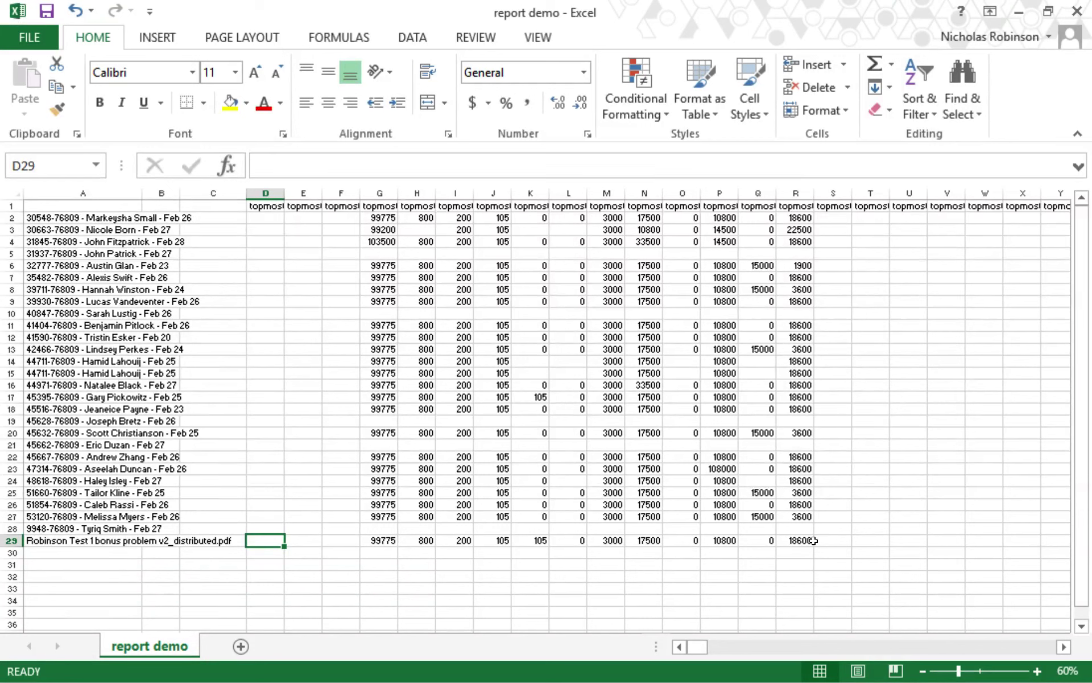
type("12")
key("Return")
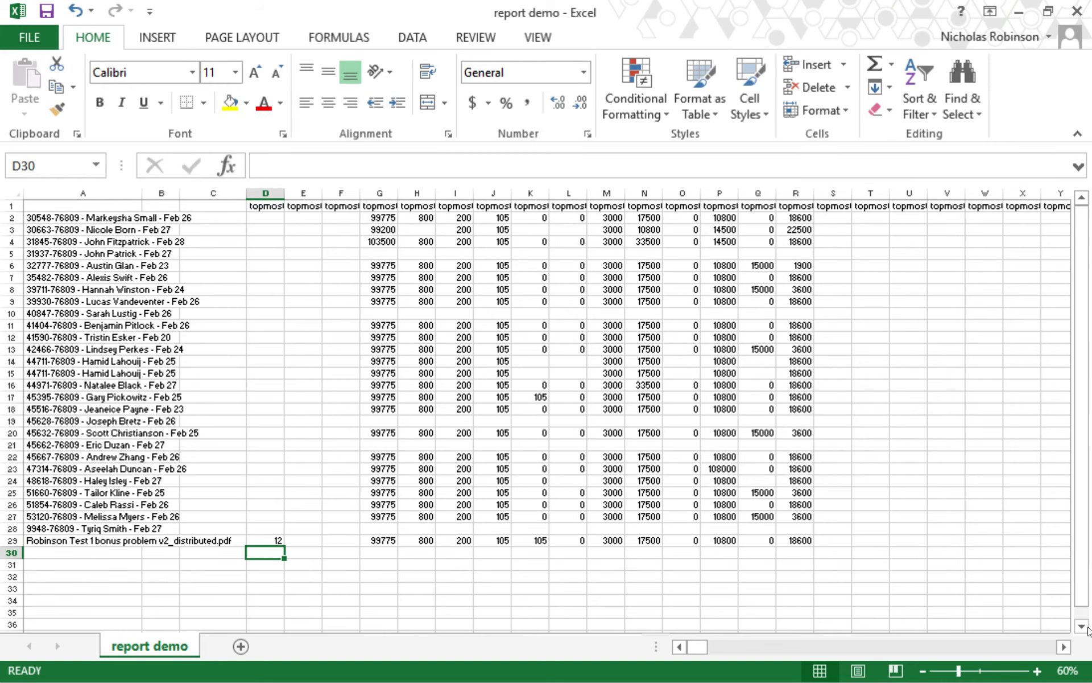
- Replace the typed number in D29 of the answer key row with the formula =COUNT(G29:R29)
left_click(1038, 671)
left_click(1038, 670)
left_click(1037, 670)
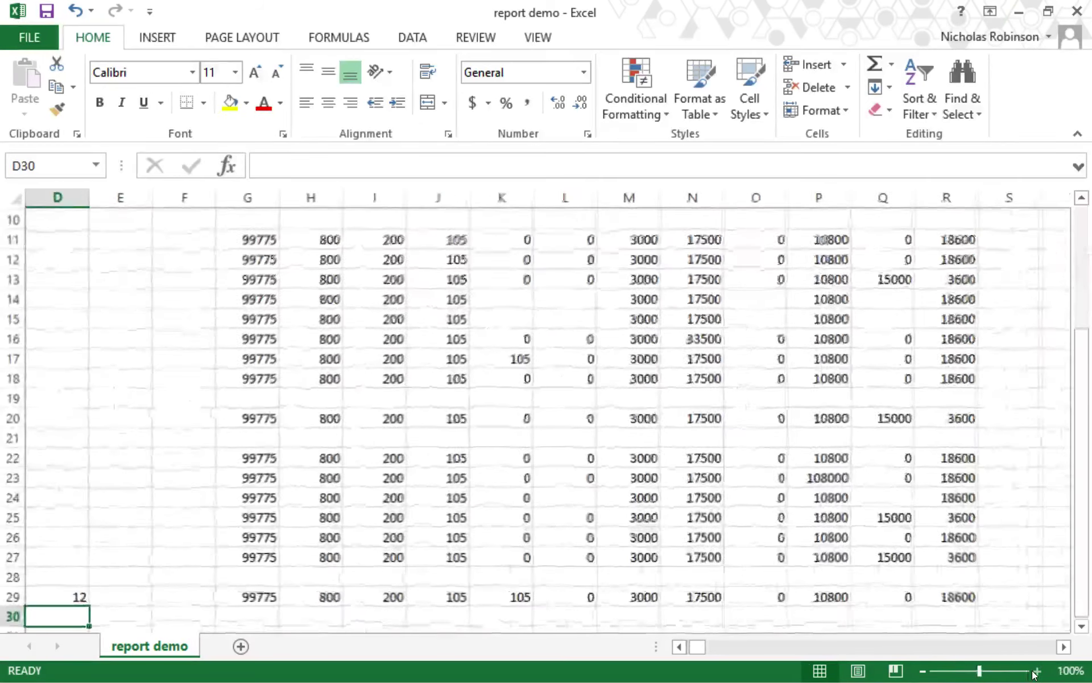
left_click(1037, 670)
left_click_drag(699, 650, 690, 648)
left_click(426, 599)
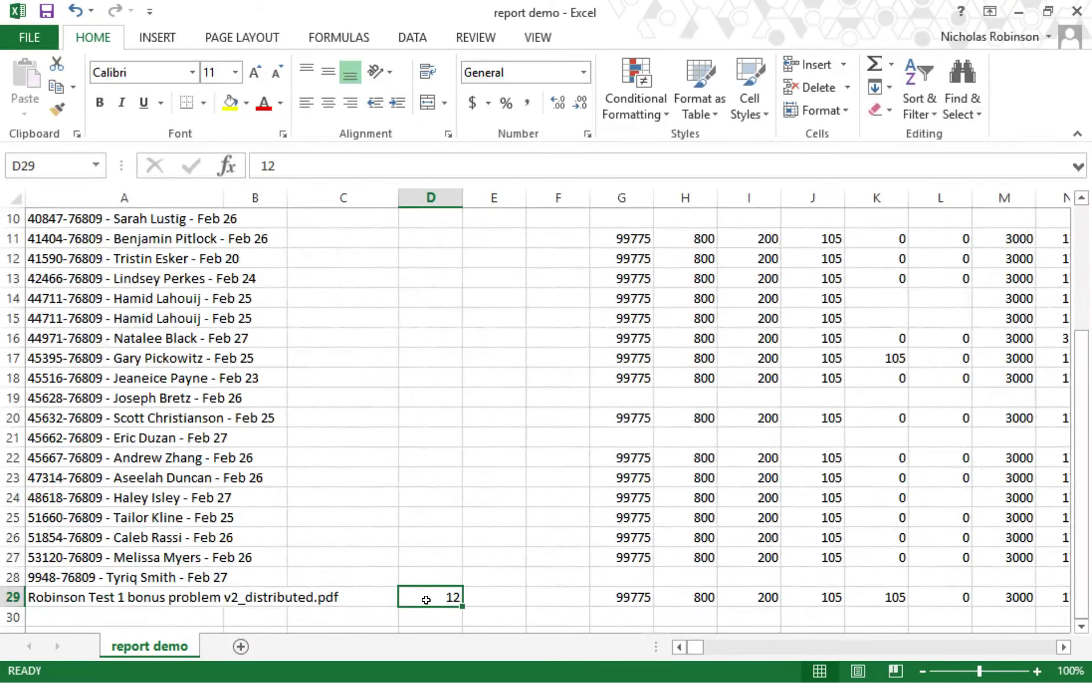
key("BackSpace")
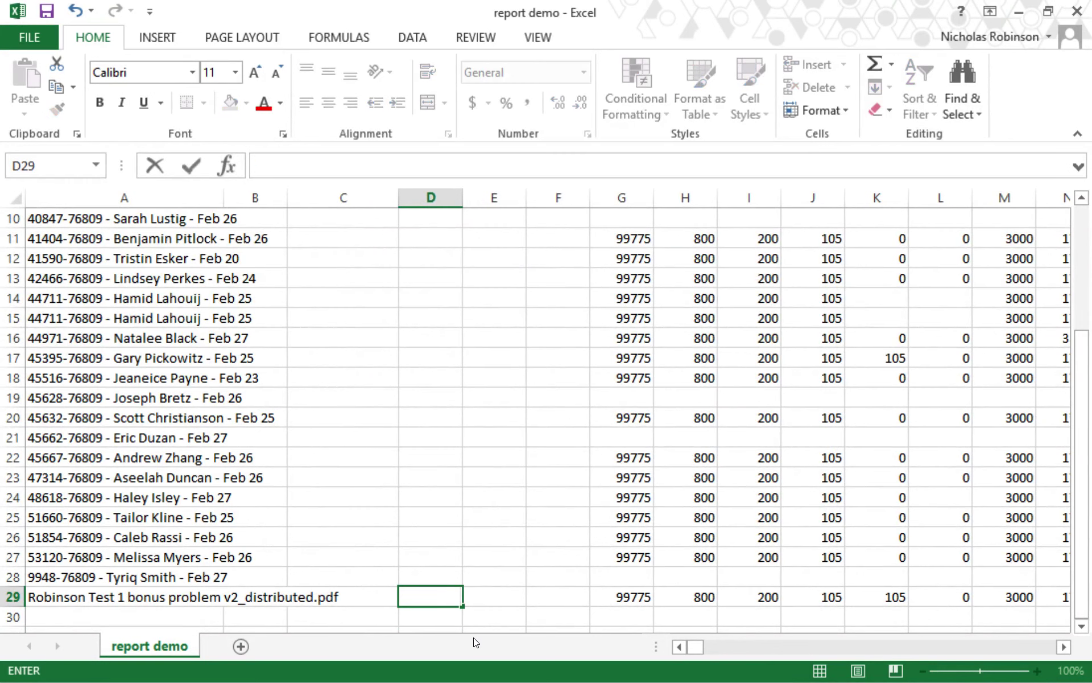
type("=count")
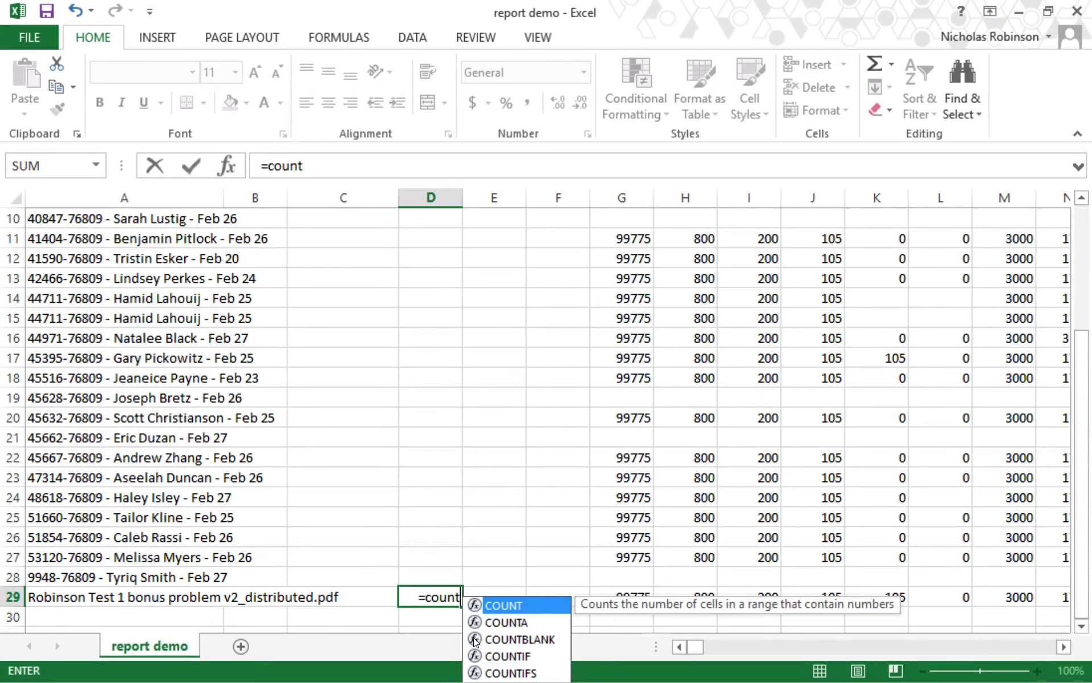
type("(")
left_click_drag(594, 598, 955, 608)
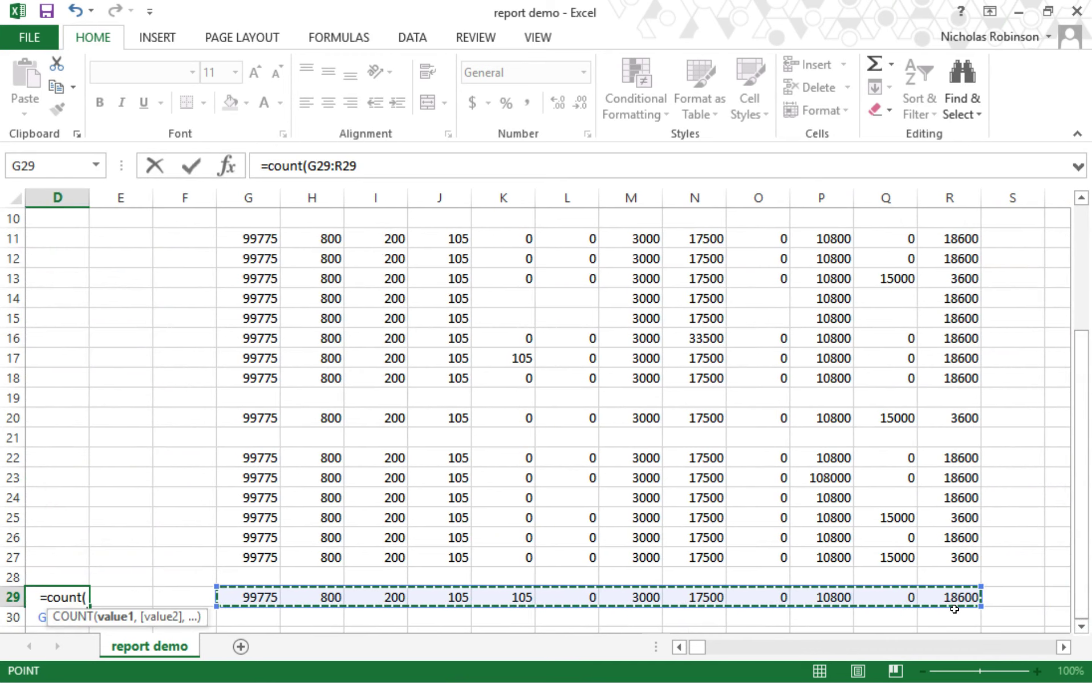
type(")")
key("Return")
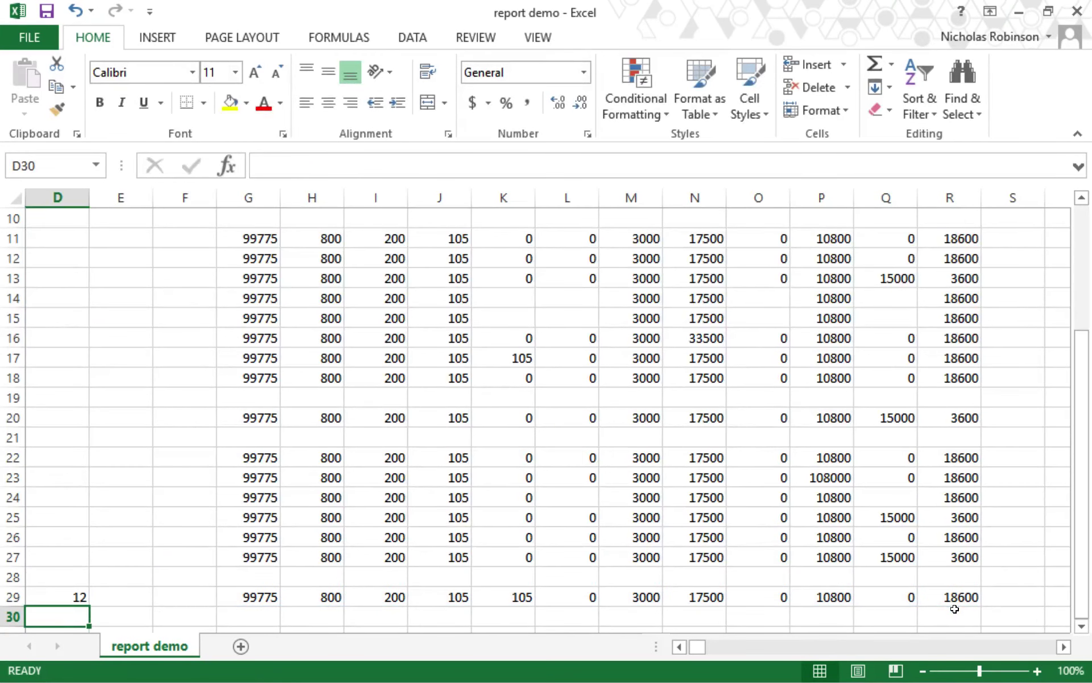
- Enter 12 in D28 and copy it up column D for all student submissions
left_click_drag(695, 651, 685, 651)
left_click(423, 574)
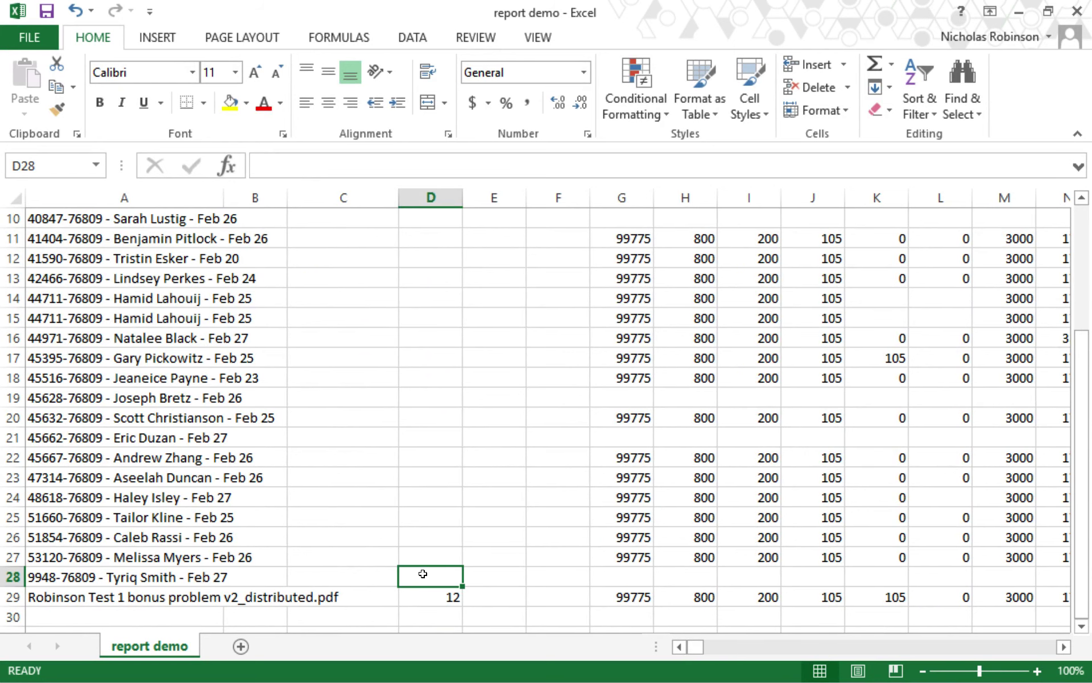
type("12")
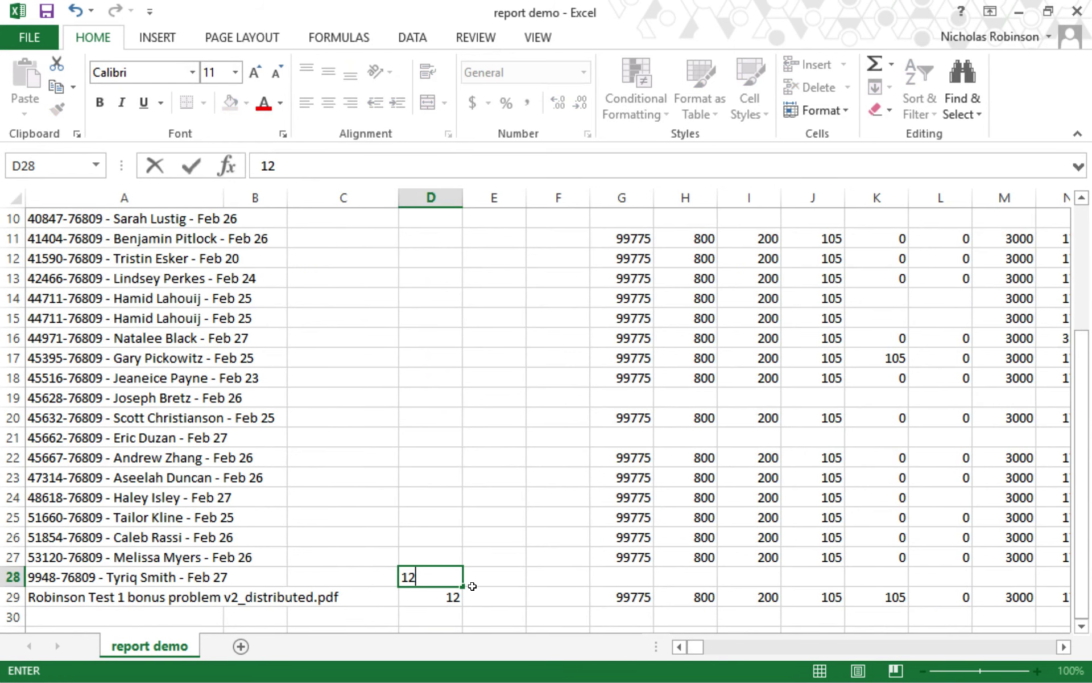
left_click_drag(463, 586, 434, 149)
scroll(467, 489, "down", 3)
left_click(432, 574)
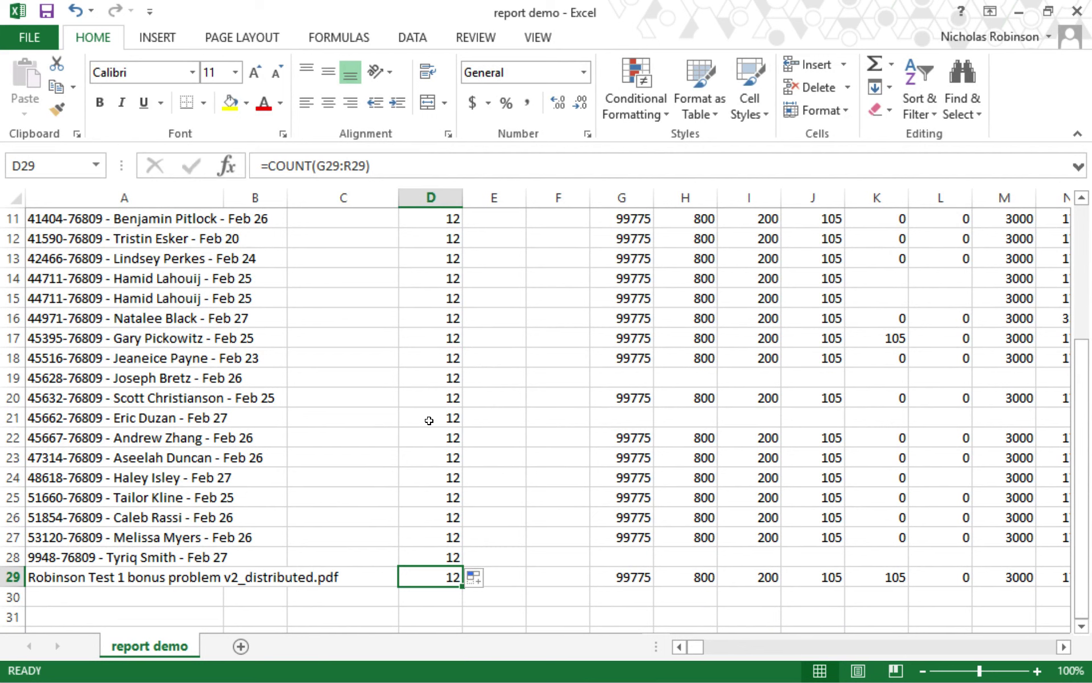
- Review the answer key values in G29:R29
left_click(517, 577)
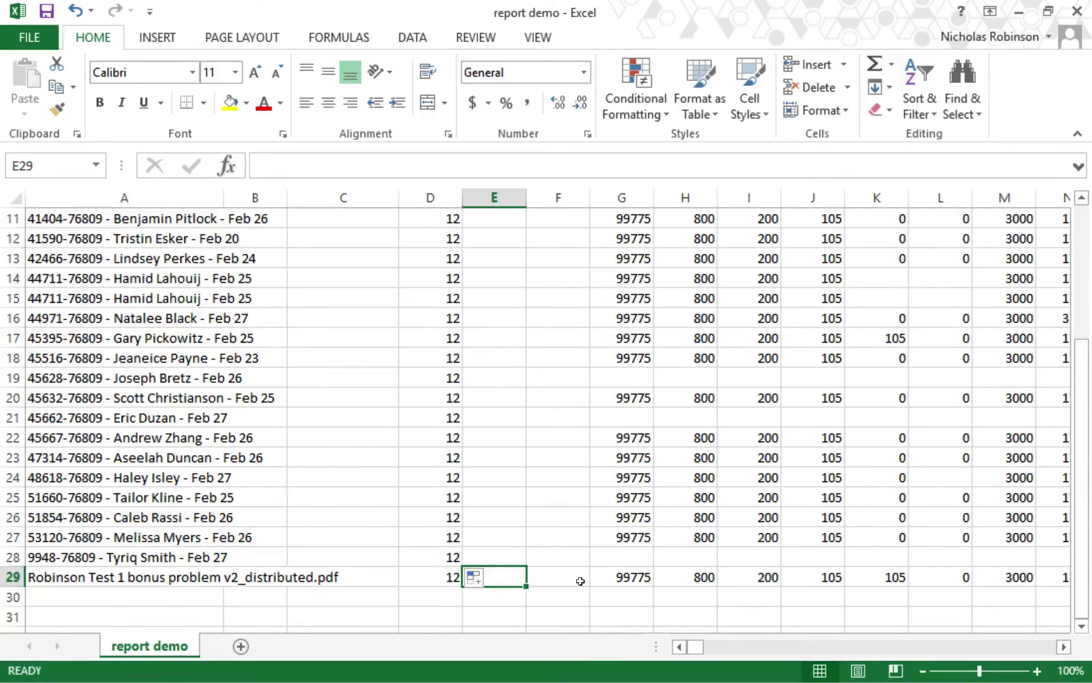
left_click(659, 604)
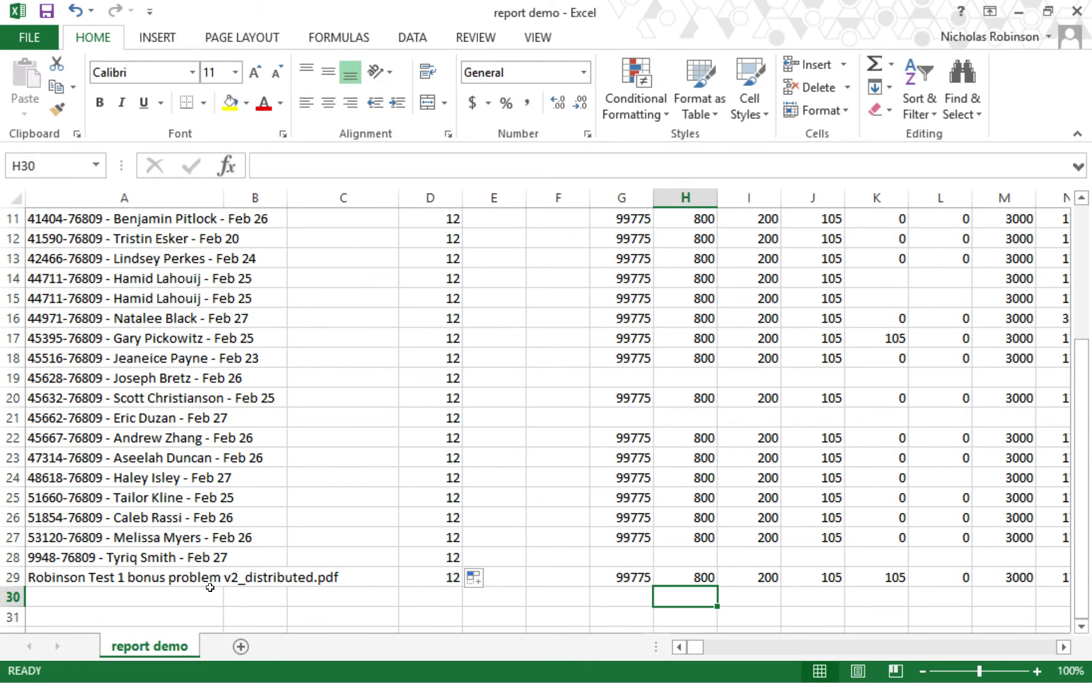
left_click(697, 576)
left_click_drag(626, 577, 1058, 577)
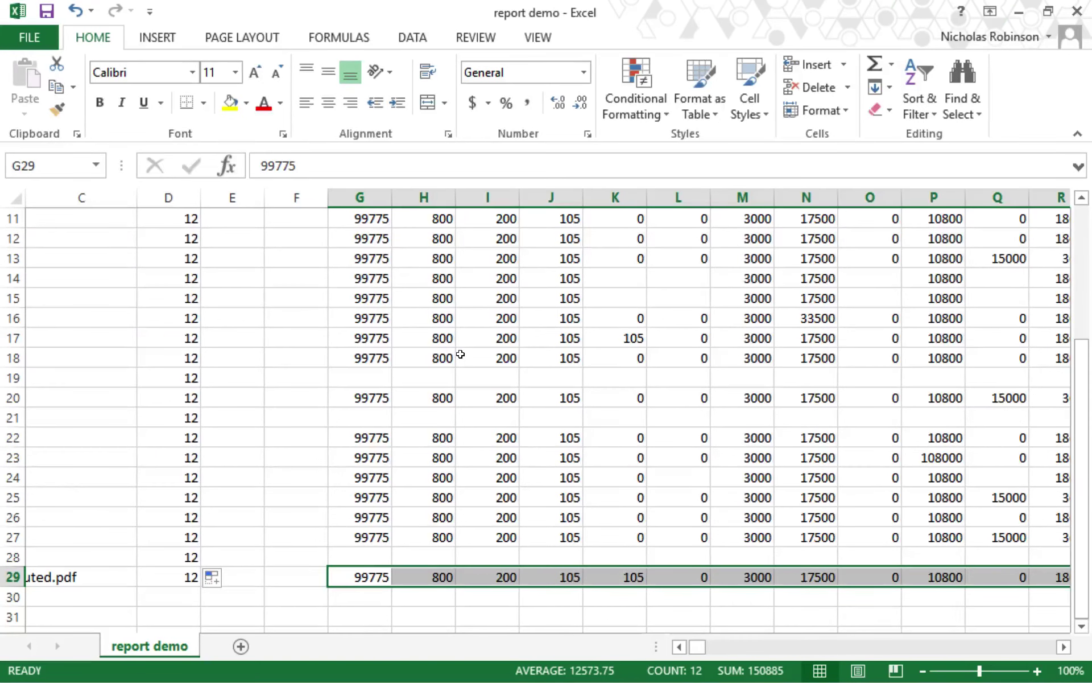
- Delete row 28, the blank student submission directly above the answer key
left_click_drag(701, 651, 662, 648)
left_click(33, 570)
left_click(13, 573)
left_click(12, 558)
right_click(12, 557)
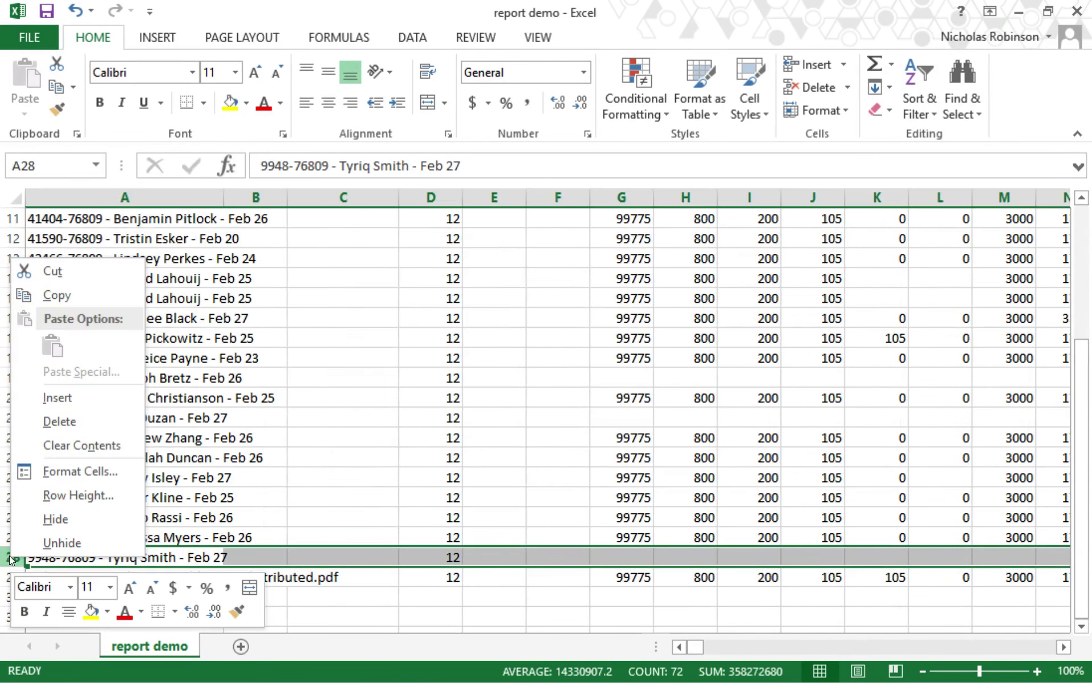
left_click(77, 421)
left_click(622, 517)
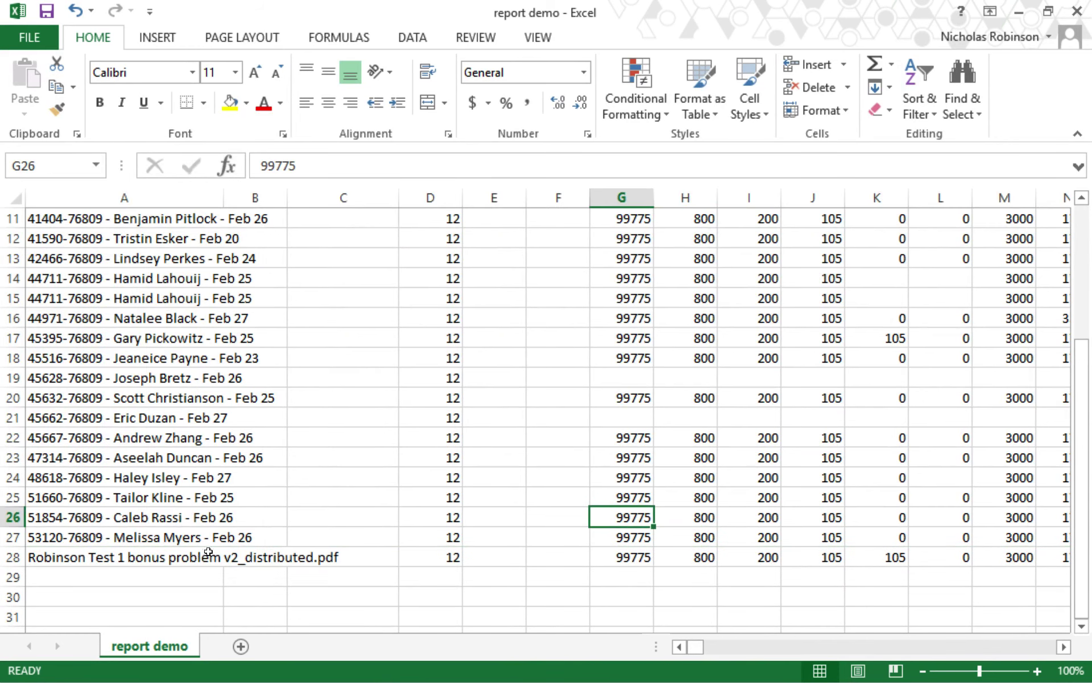
- Enter =SUMPRODUCT(--(G28:R28=G28:R28)) in E28 to count matching answers in the answer key row
left_click(640, 555)
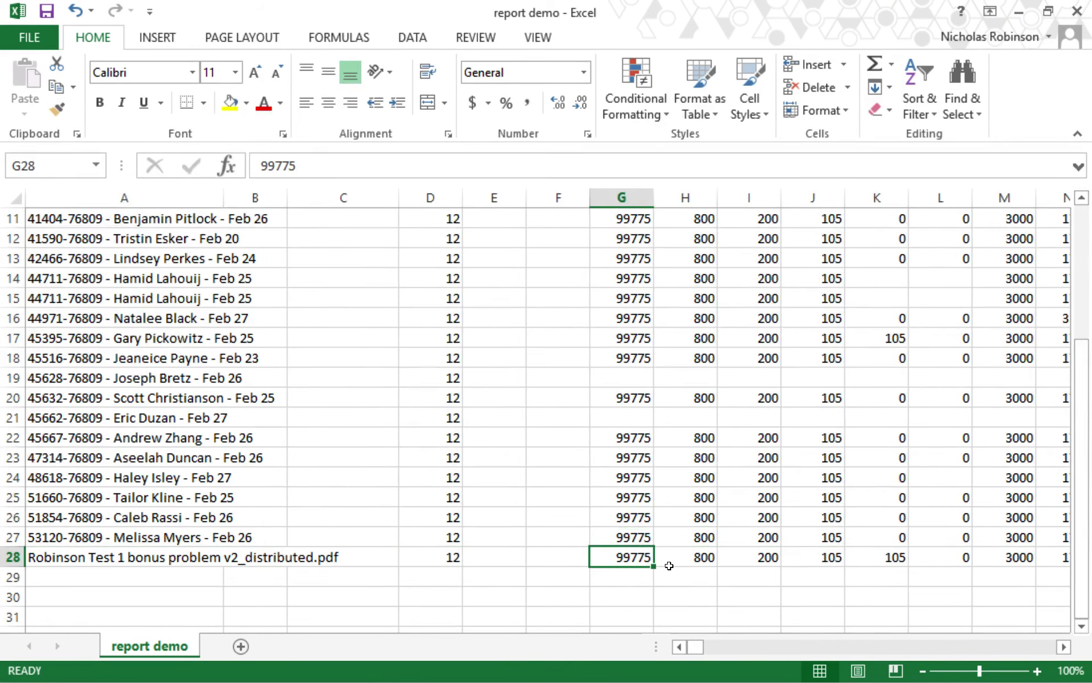
left_click(483, 564)
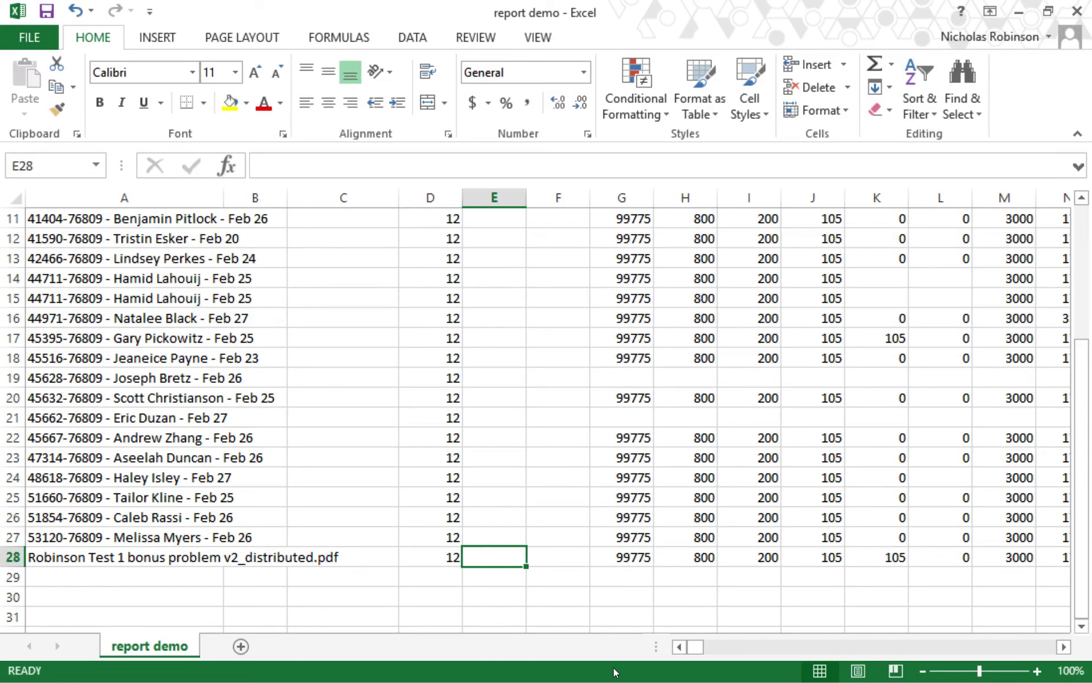
type("=")
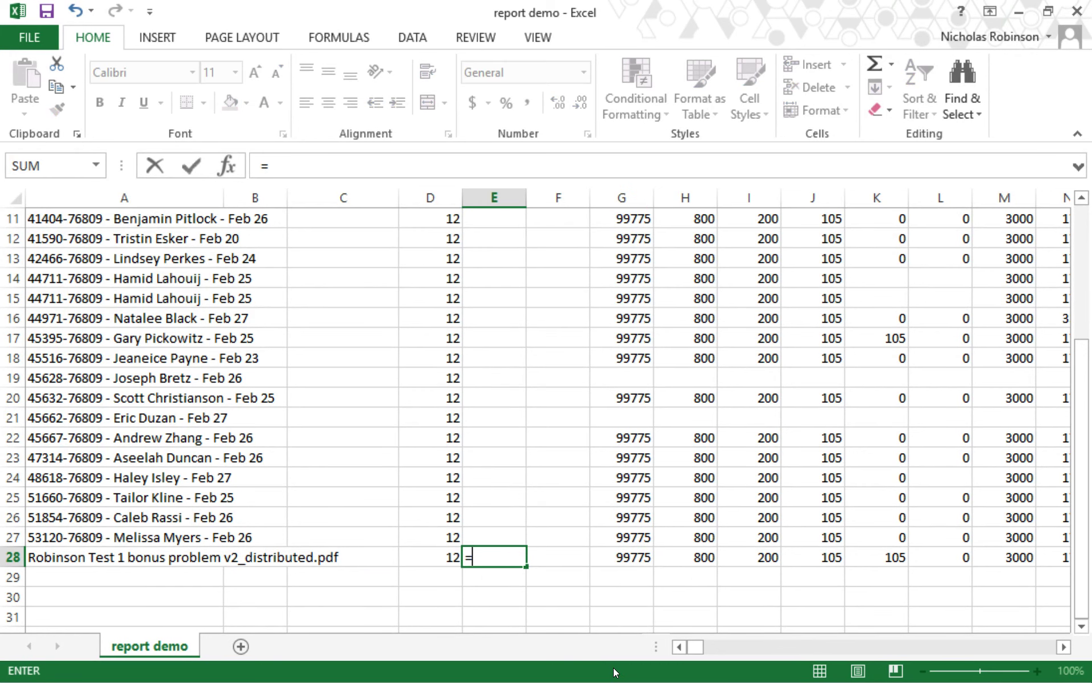
type("sumpro")
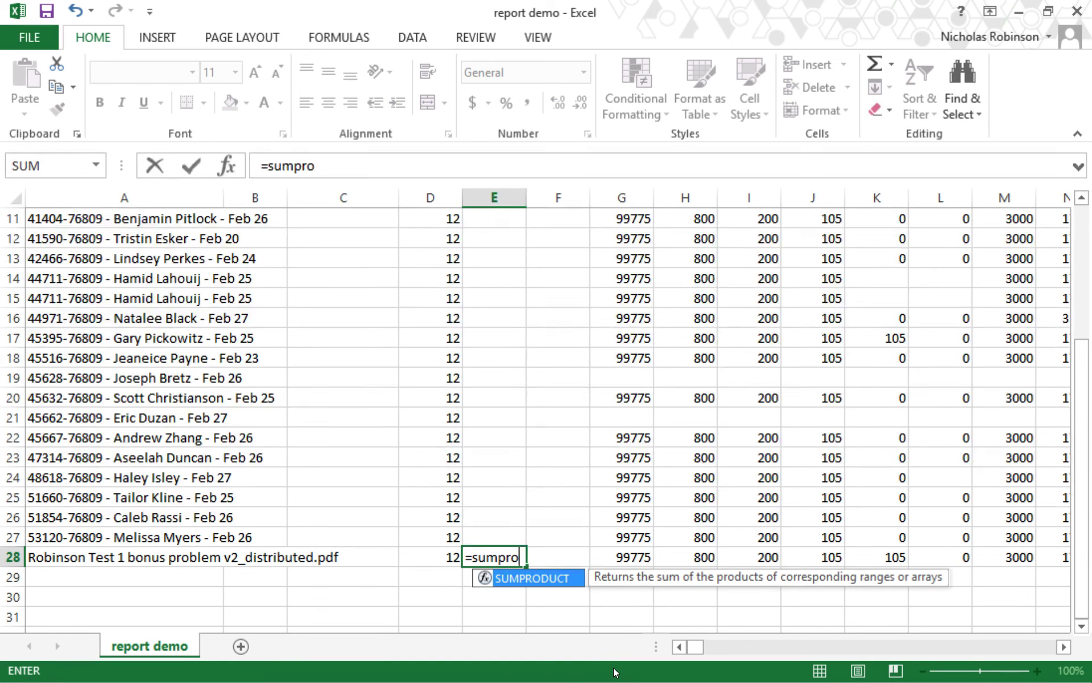
type("duct(")
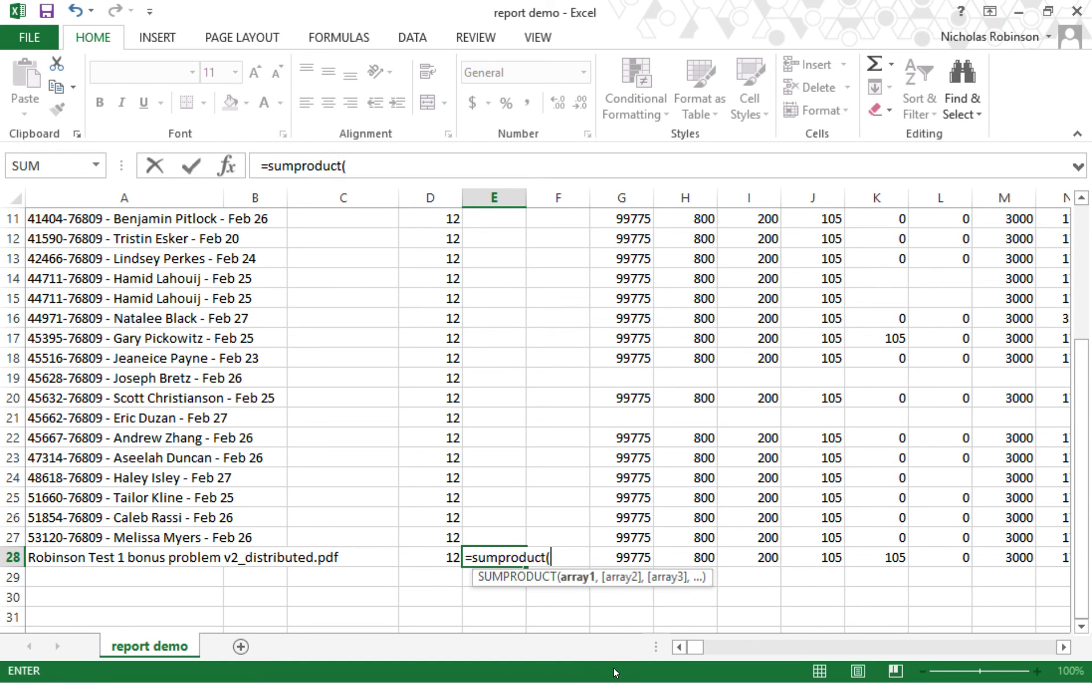
type("--(")
left_click_drag(627, 560, 967, 563)
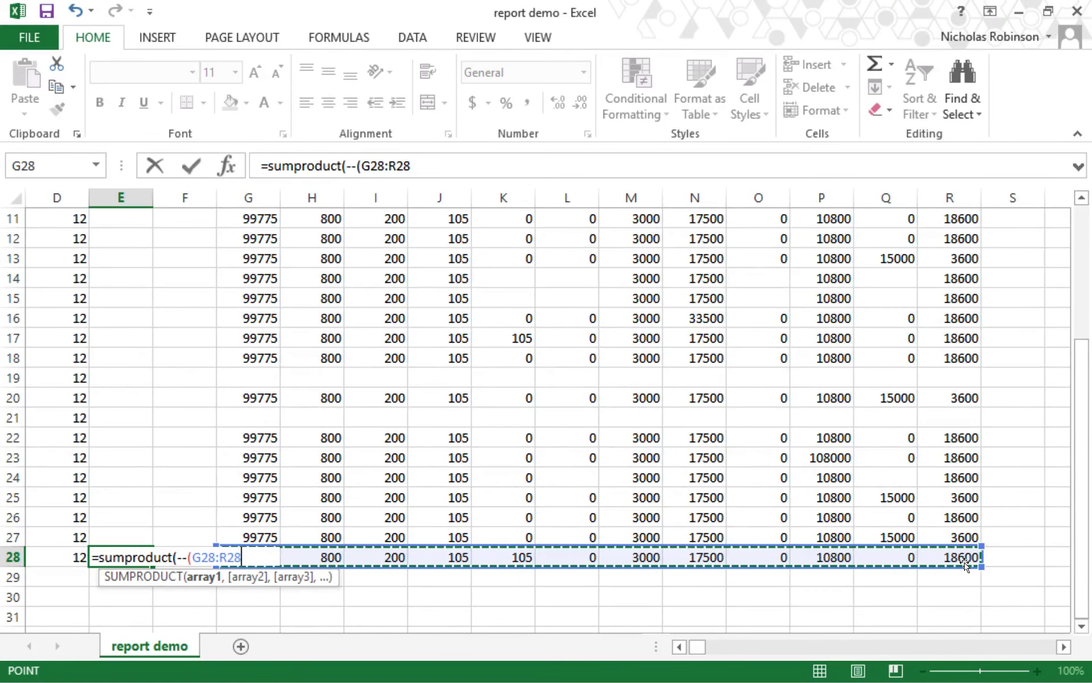
type("+")
key("BackSpace")
type("=")
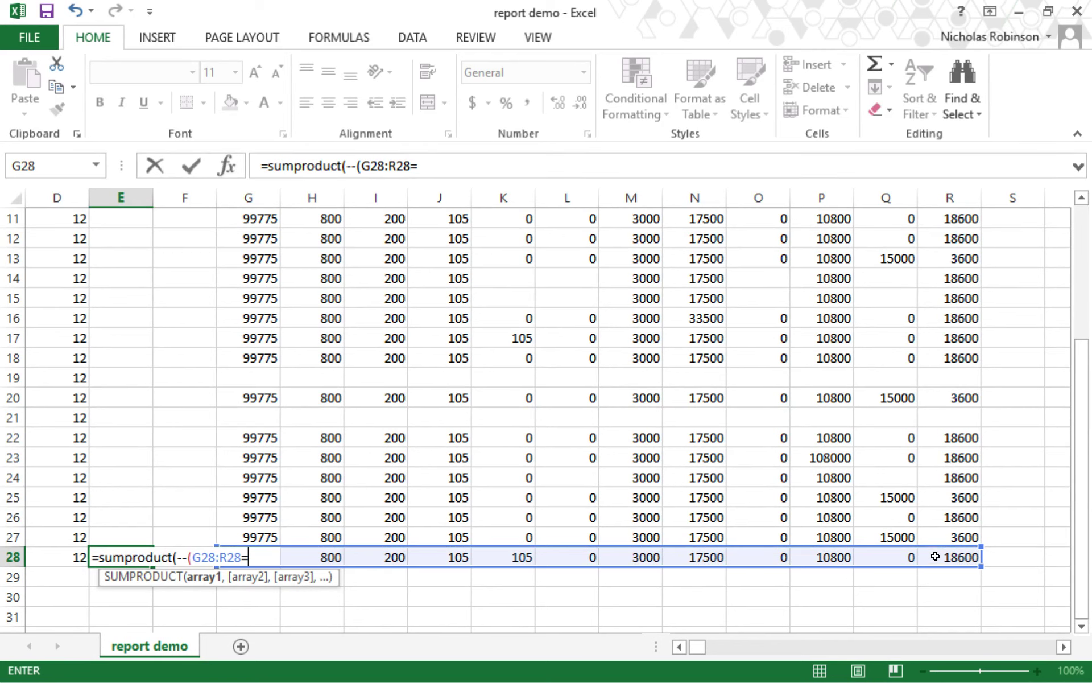
left_click_drag(959, 557, 267, 550)
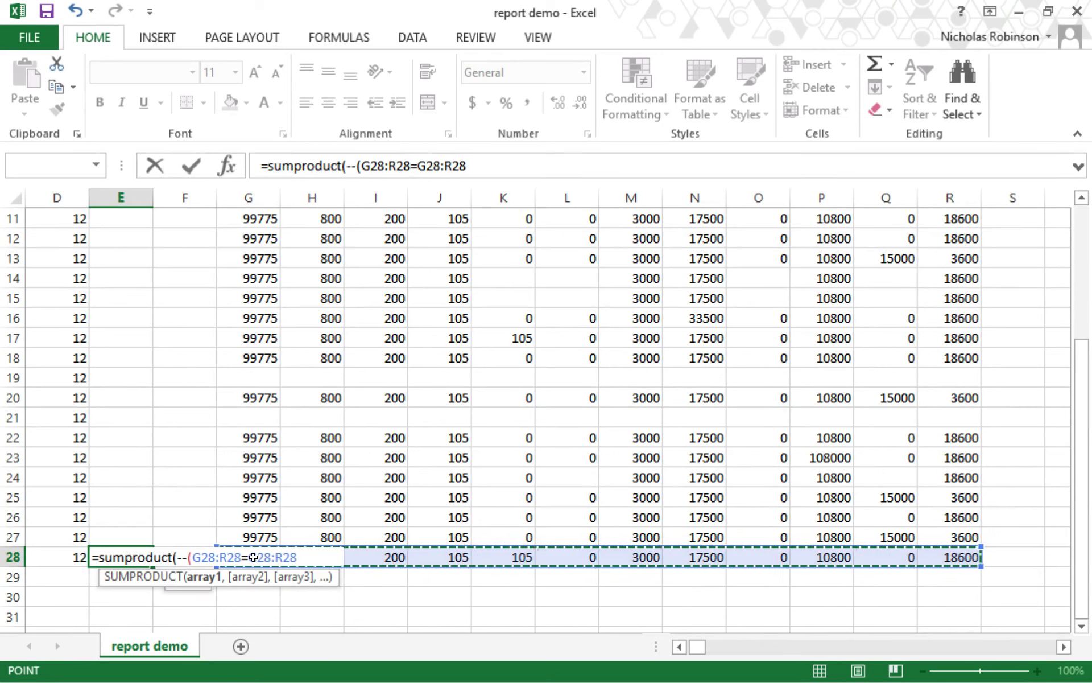
type("))")
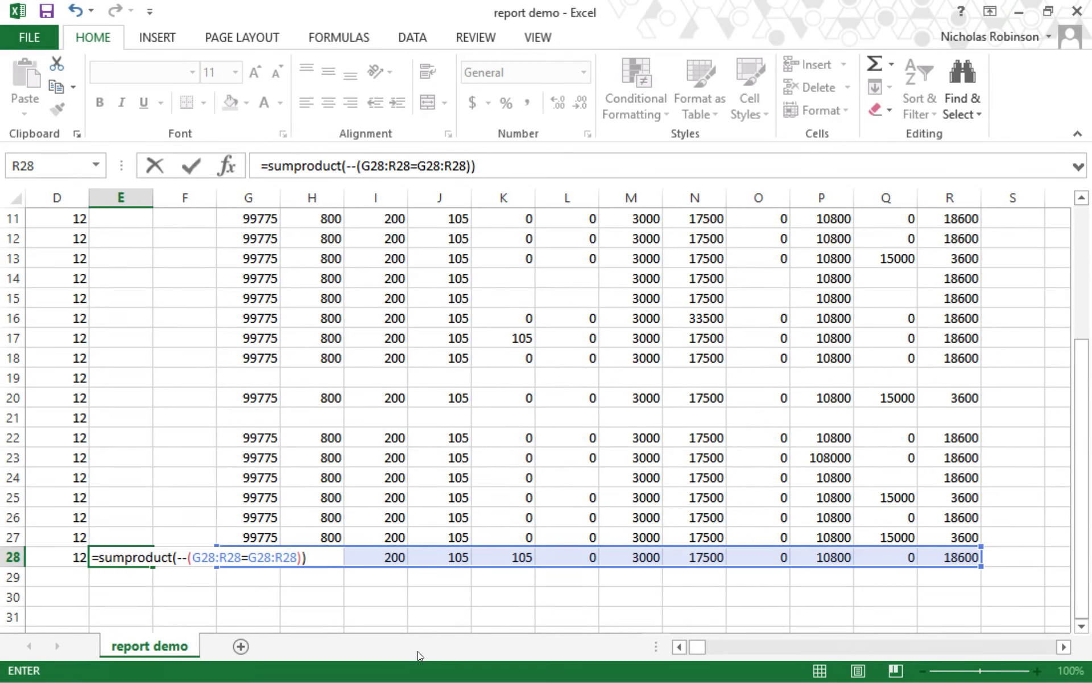
key("Return")
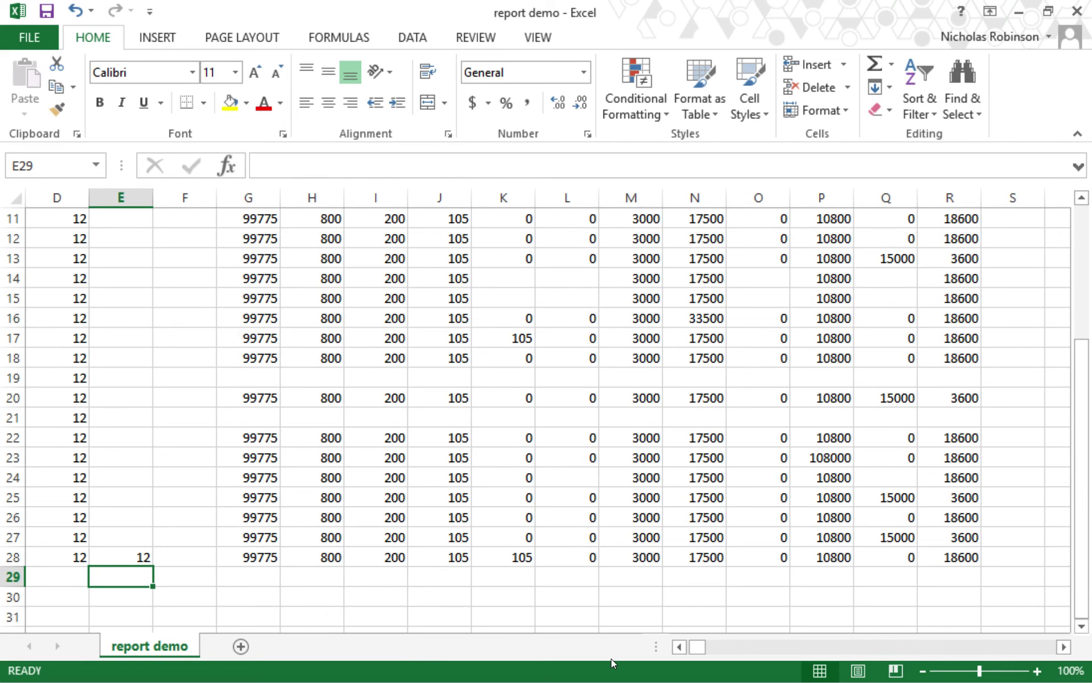
- Make the second range in E28's SUMPRODUCT formula absolute as $G$28:$R$28
left_click_drag(695, 650, 690, 650)
left_click(522, 562)
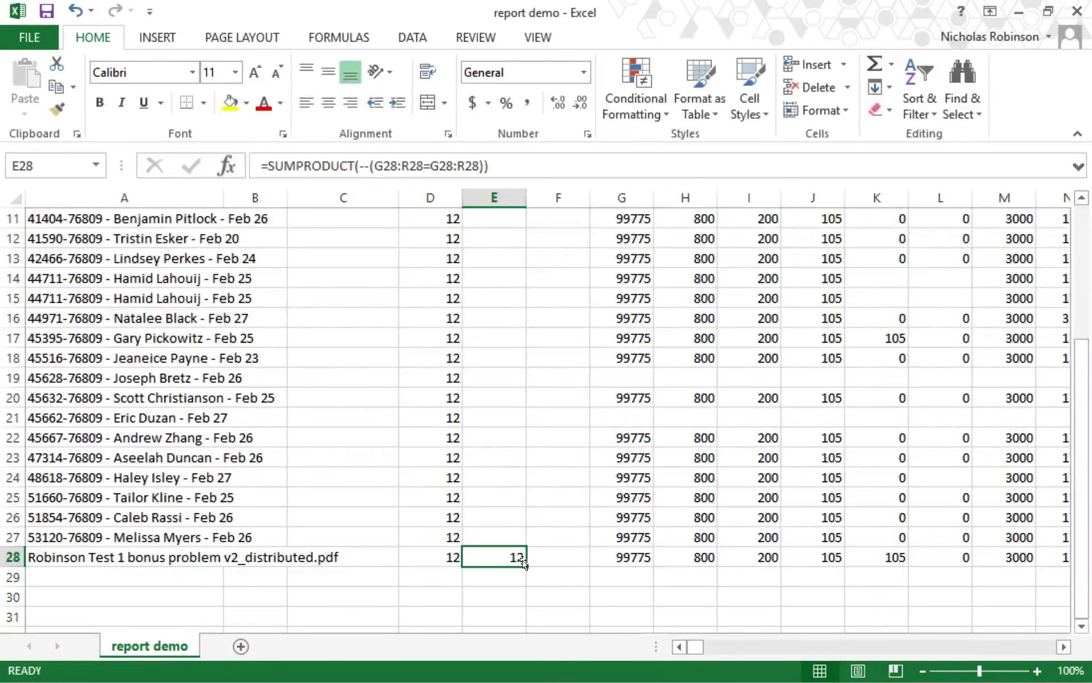
left_click(448, 165)
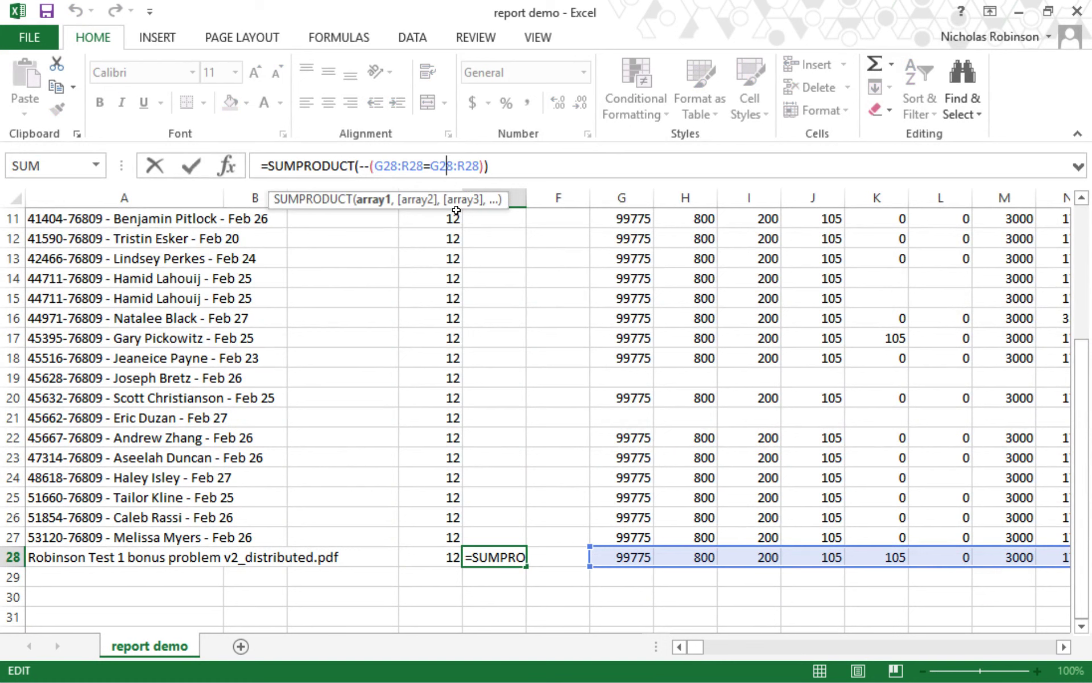
key("F4")
left_click(484, 167)
key("F4")
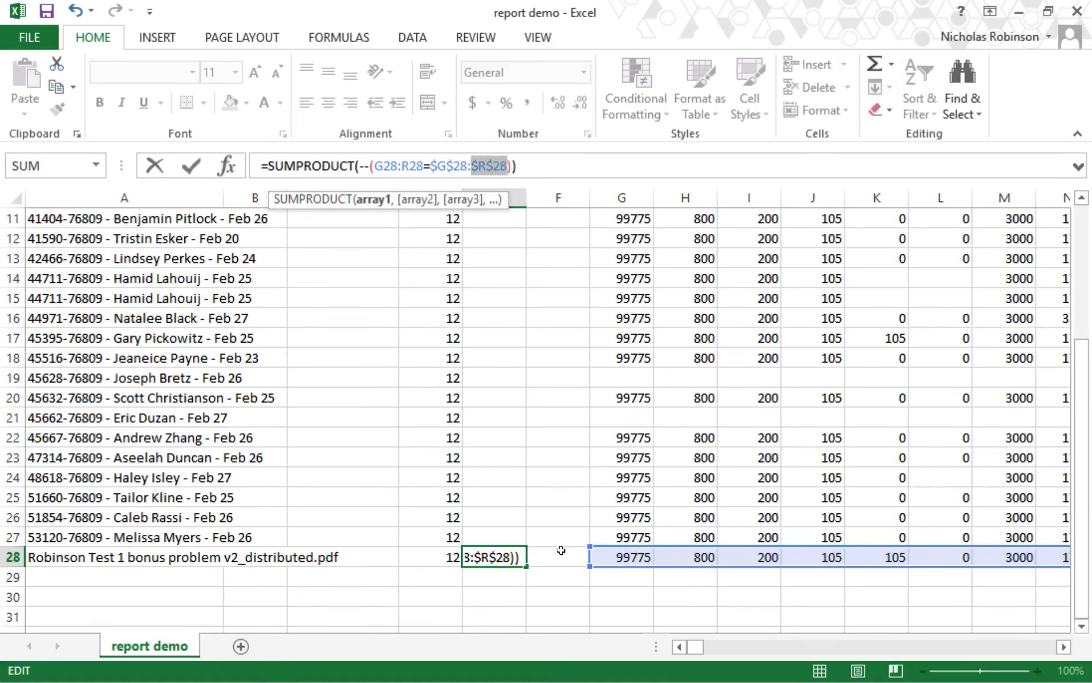
key("Return")
key("Up")
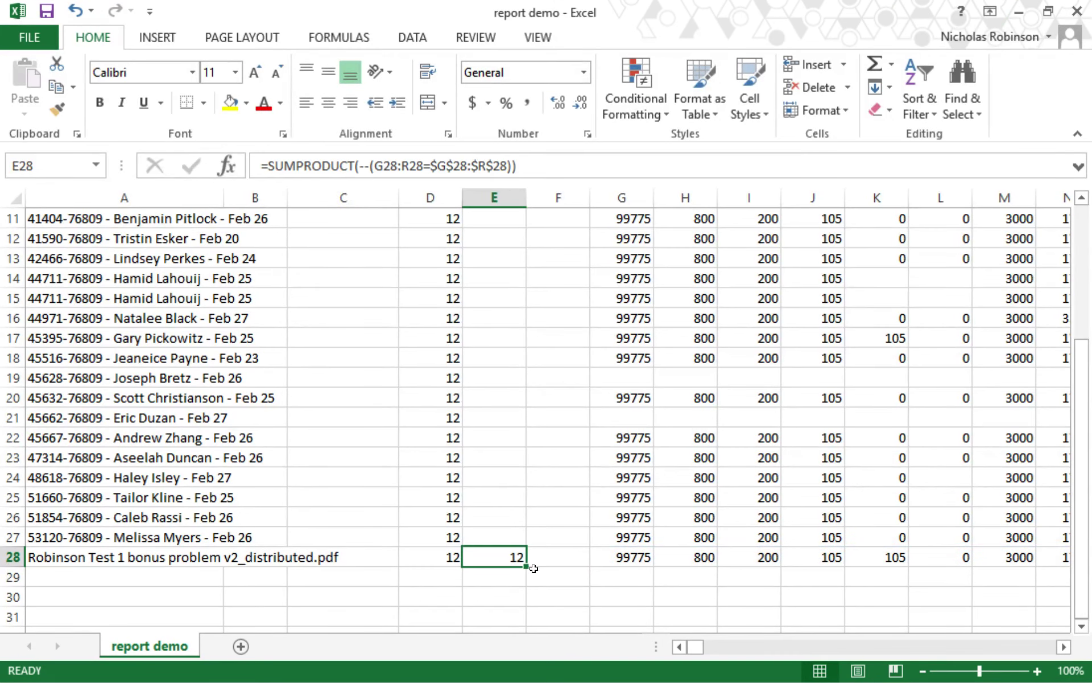
- Copy the E28 match-count formula up through E2 and check it against the submissions
left_click_drag(527, 568, 483, 233)
scroll(597, 339, "down", 1)
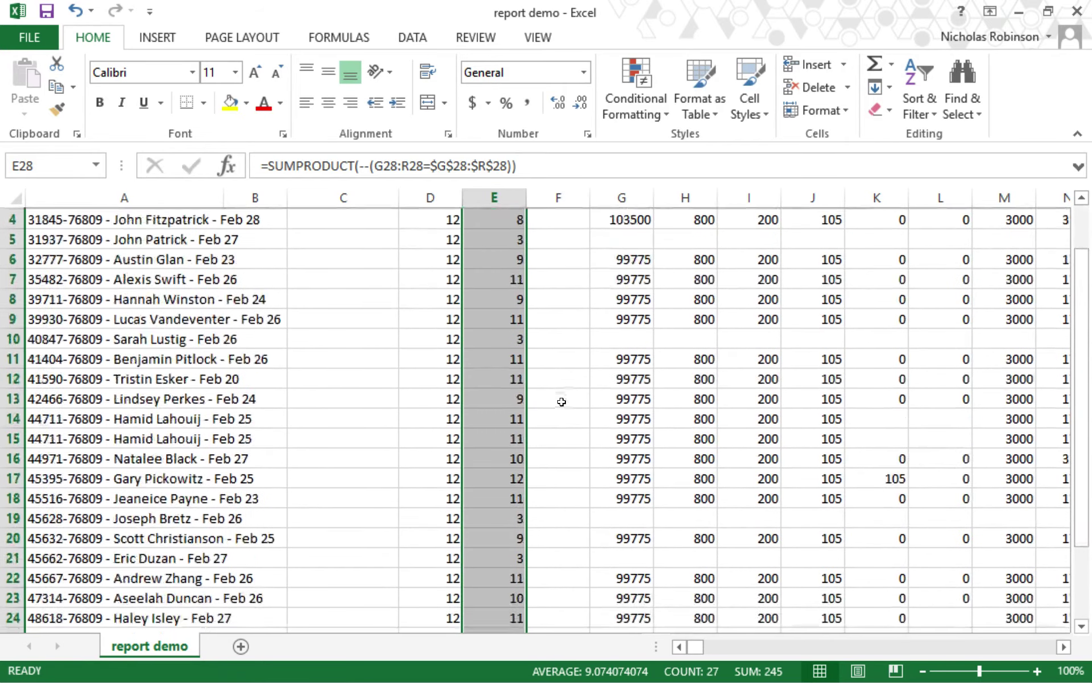
scroll(561, 400, "up", 1)
left_click(573, 448)
left_click(509, 237)
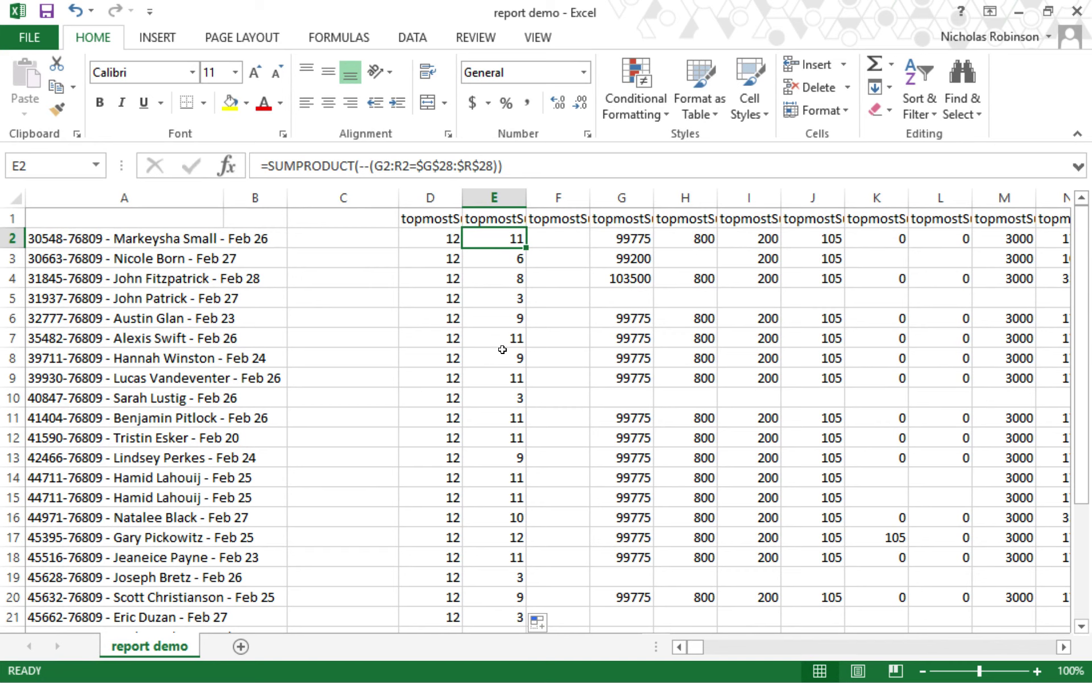
scroll(571, 547, "down", 4)
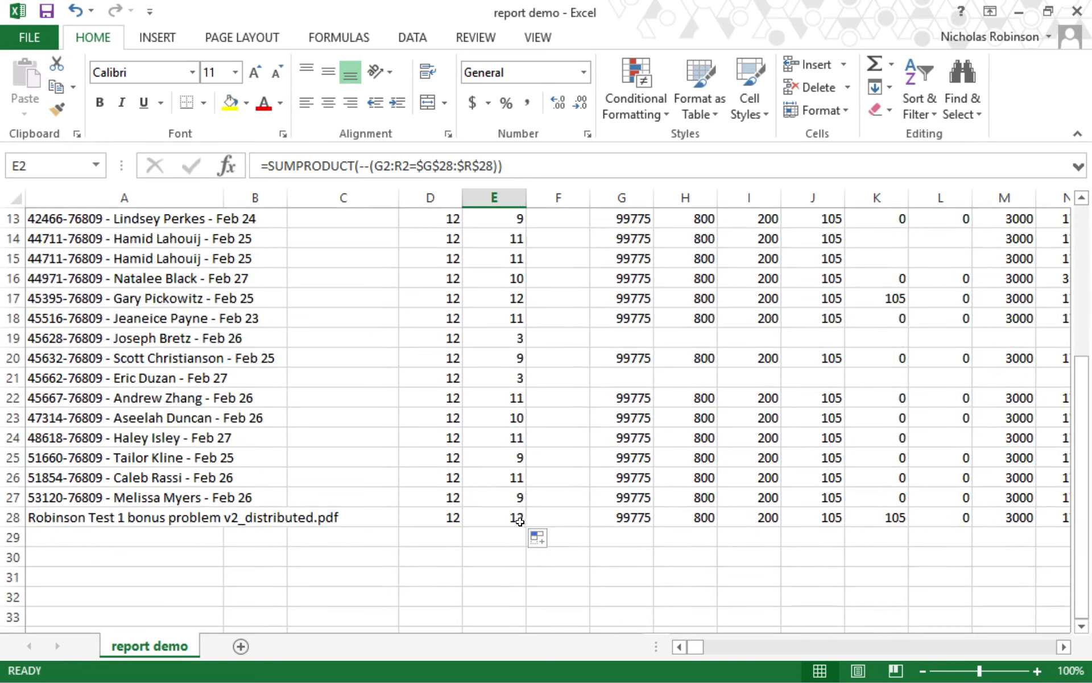
scroll(526, 512, "up", 4)
- Enter =E2/D2 in F2 to calculate the first submission's share of correct answers
left_click(561, 236)
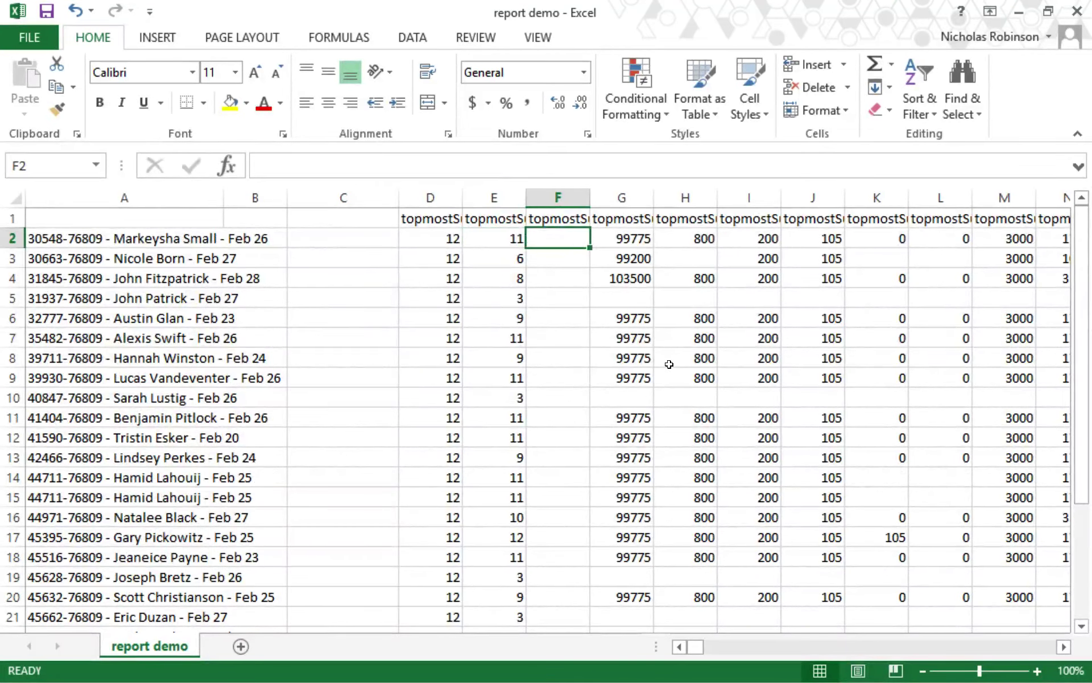
type("=")
key("Left")
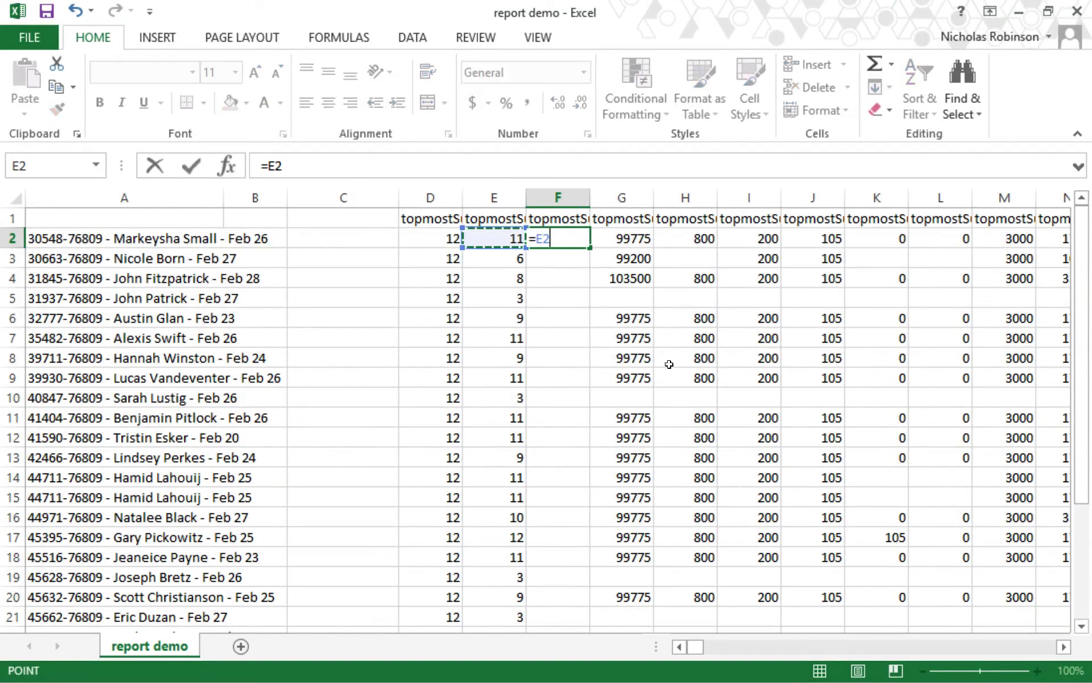
type("/")
key("Left")
key("Left")
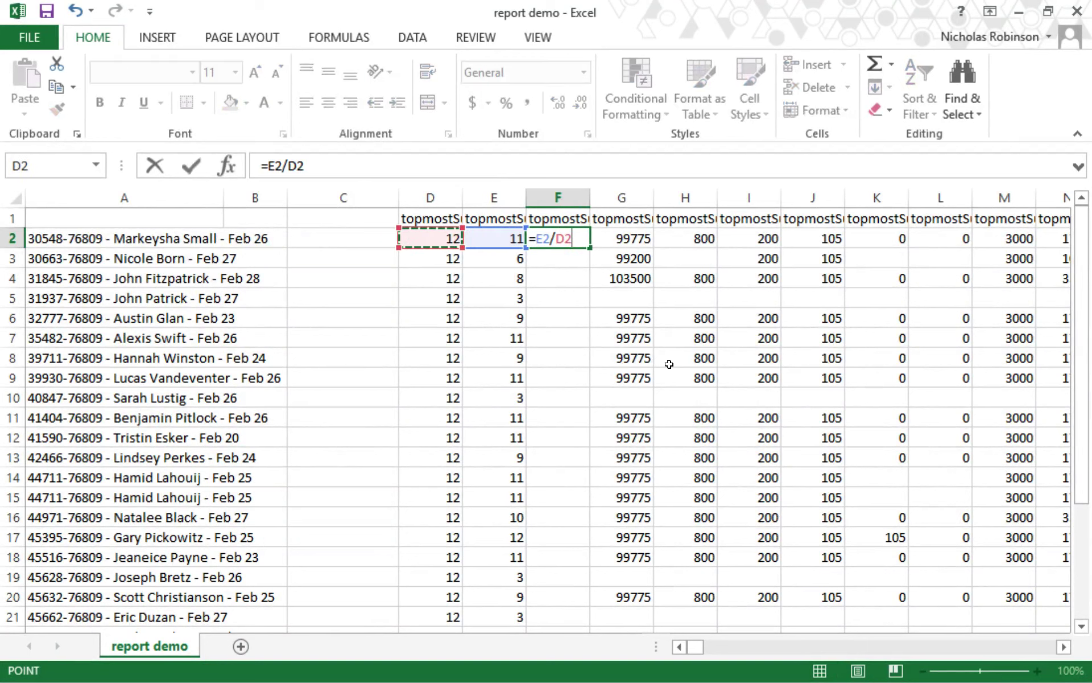
key("Return")
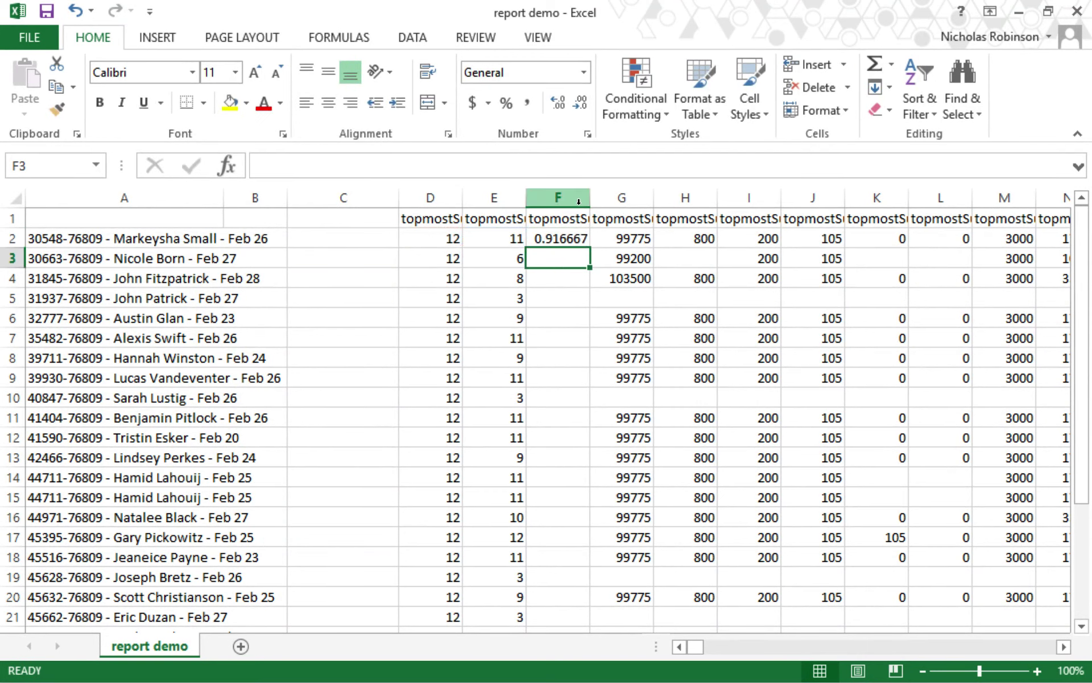
- Format F2 as a percentage with two decimal places and copy its formula down through F28
left_click(559, 237)
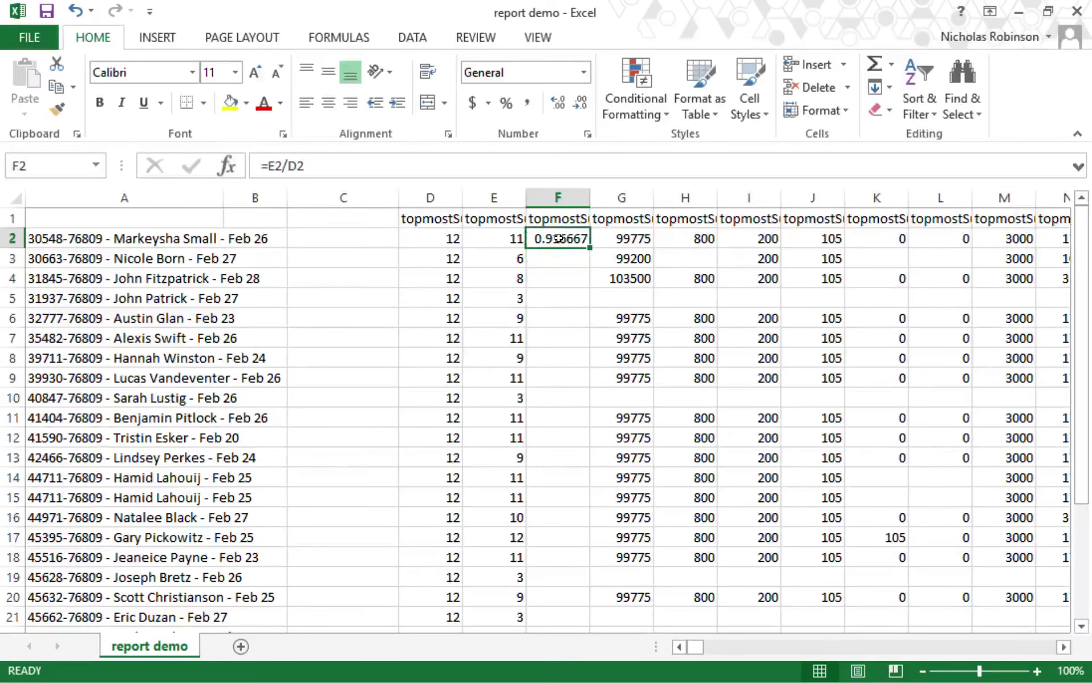
left_click(506, 102)
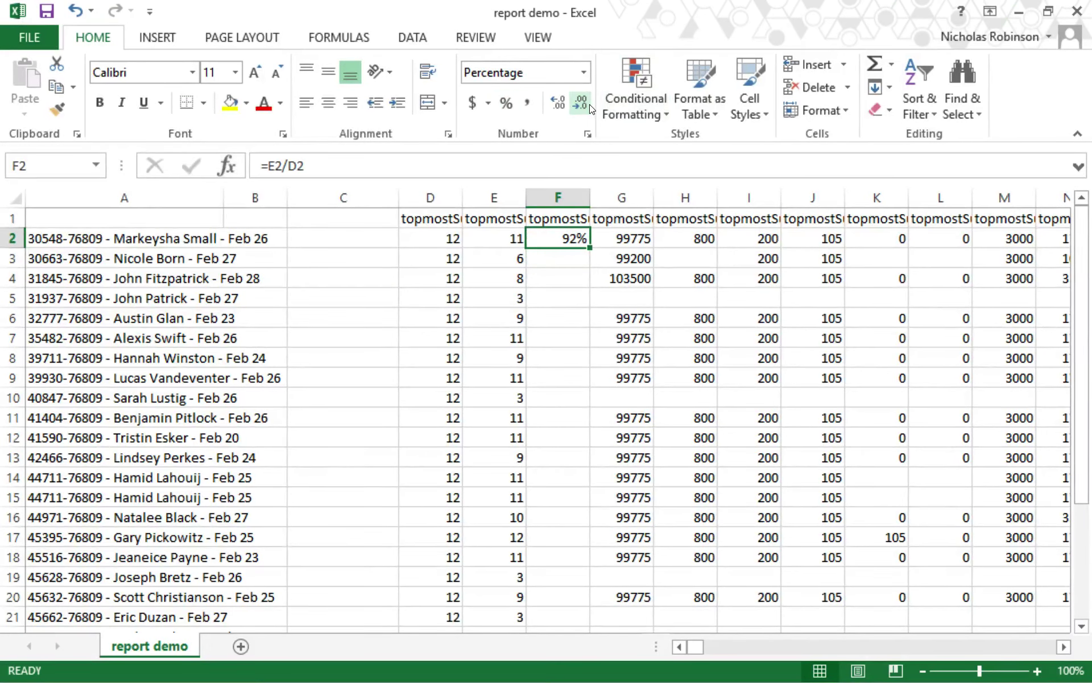
left_click(559, 102)
left_click(558, 101)
left_click_drag(589, 247, 582, 603)
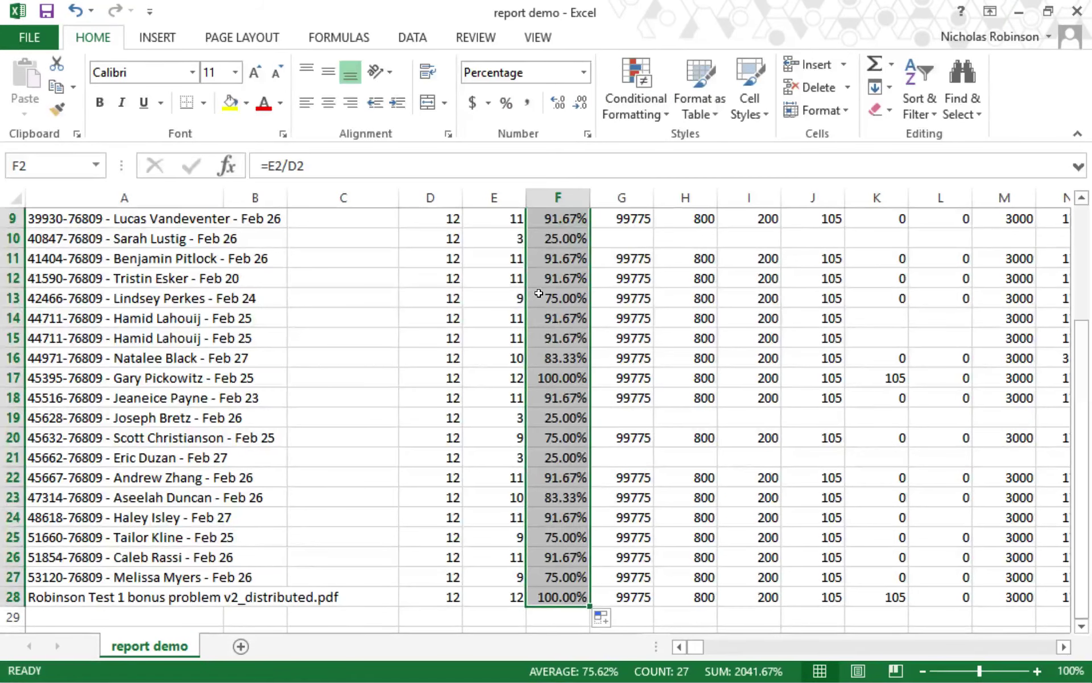
scroll(592, 401, "up", 3)
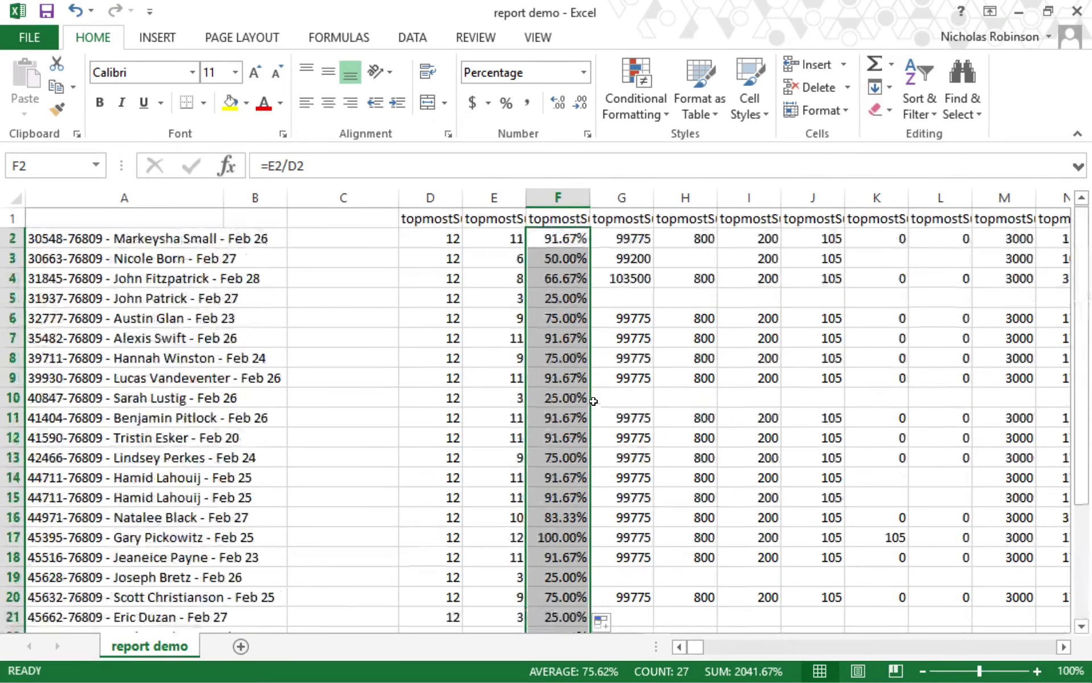
right_click(582, 194)
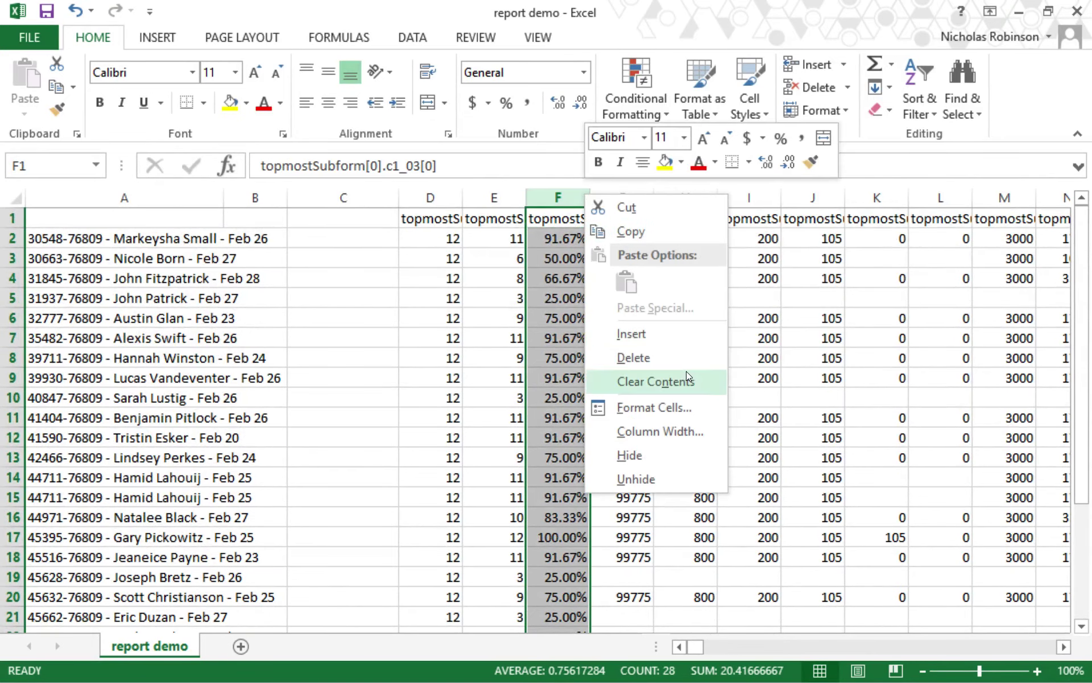
left_click(642, 338)
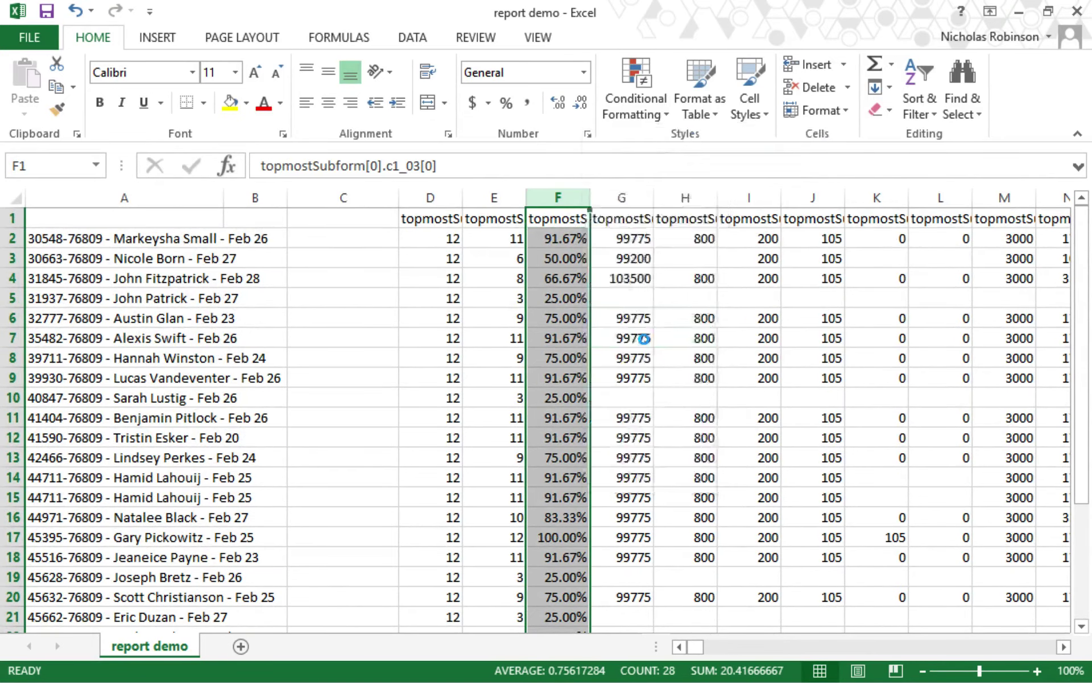
key("ctrl+z")
- Insert a blank column directly after the percentage column F and enter =50*F2 in G2 to calculate the first submission's points
right_click(608, 198)
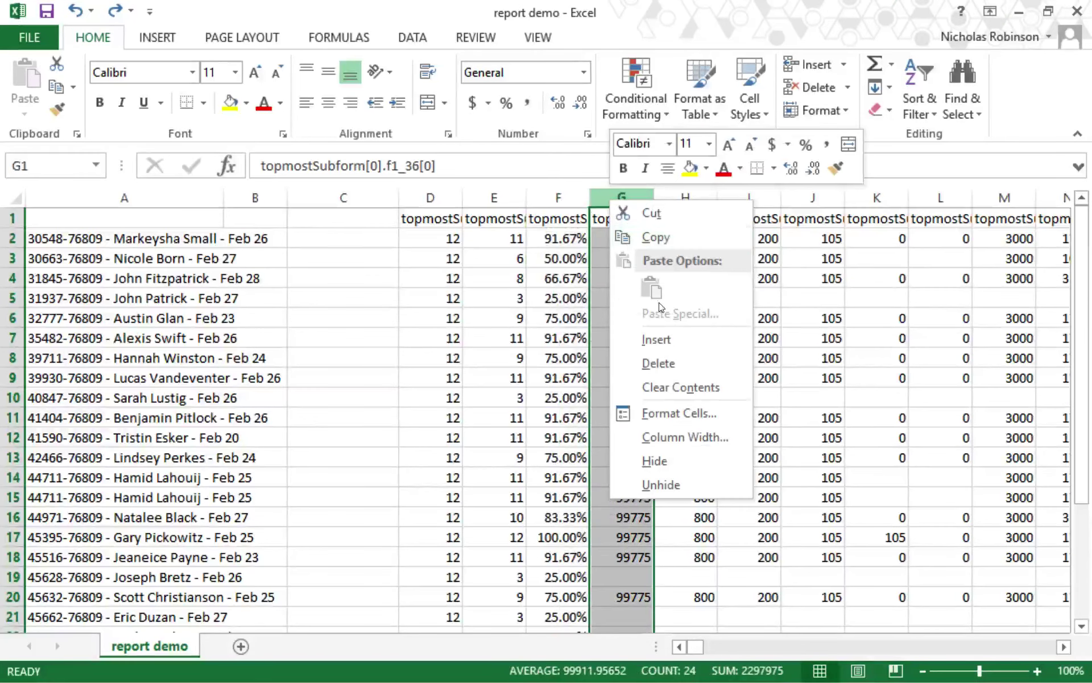
left_click(654, 337)
left_click(626, 259)
left_click(620, 237)
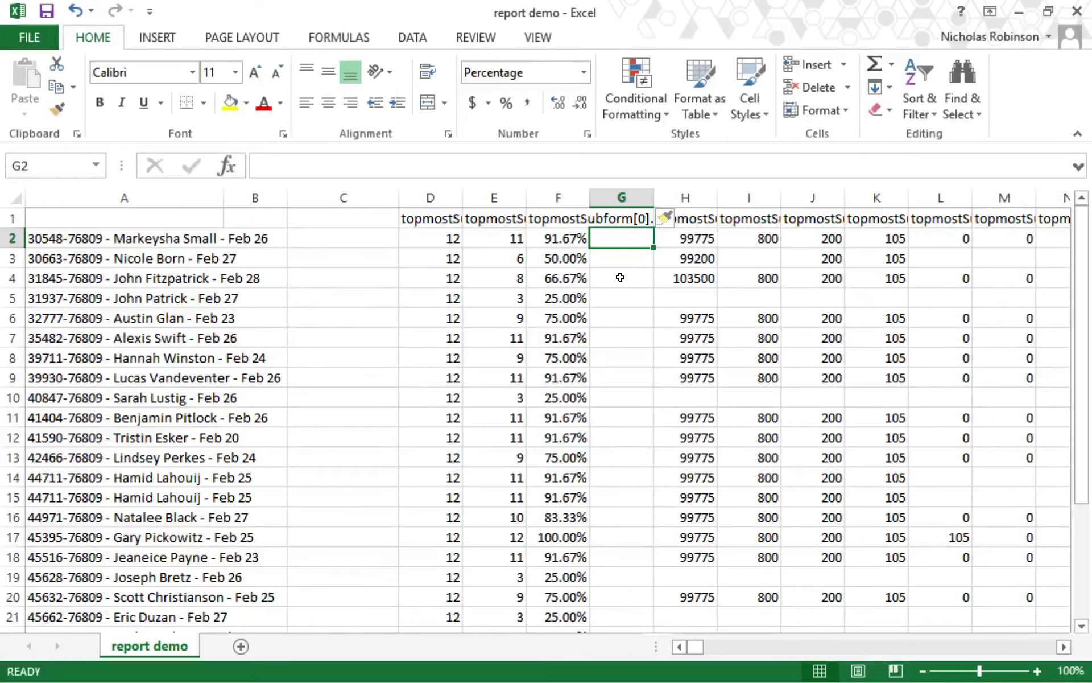
type("=")
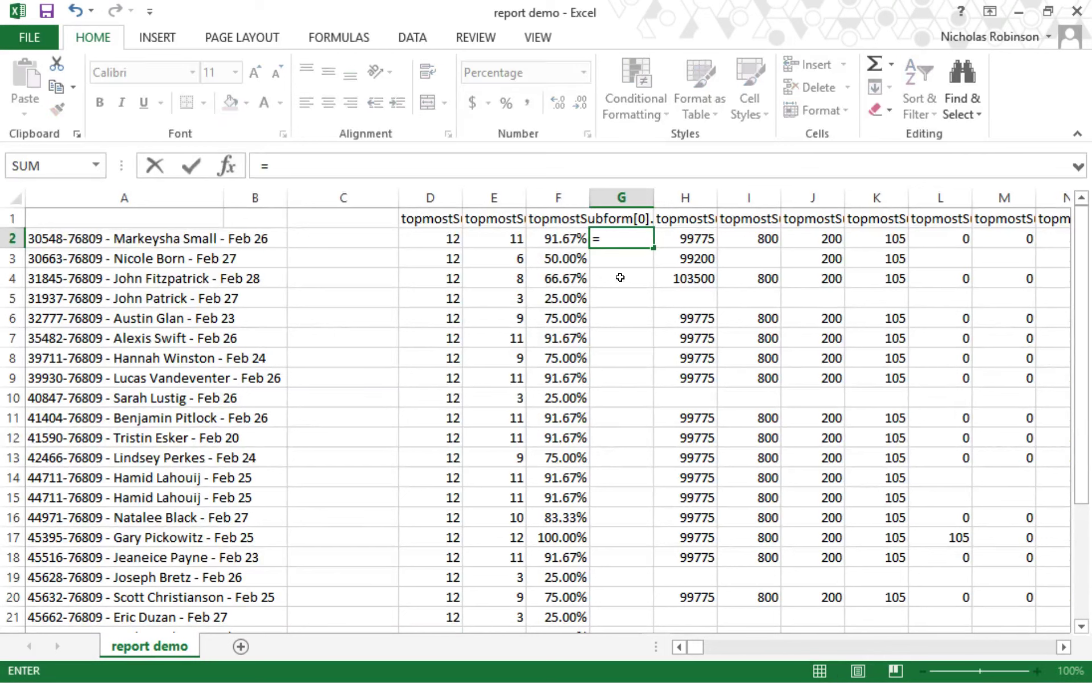
type("50*")
key("Left")
key("Return")
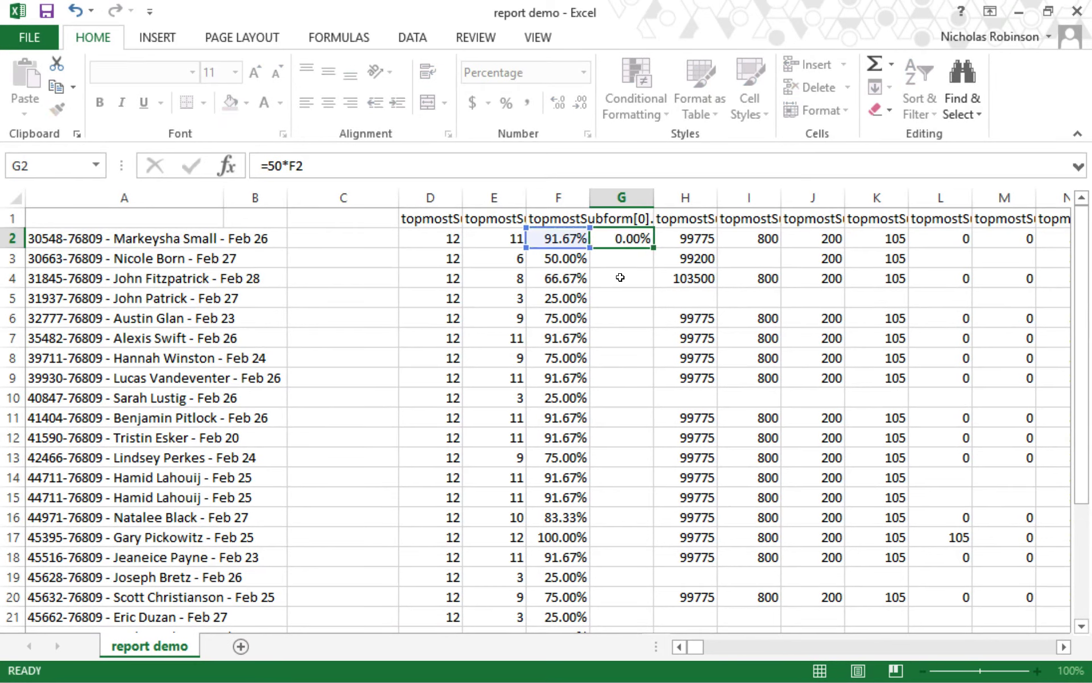
- Format G2 with the Number format and copy its points formula down through G28
left_click(613, 240)
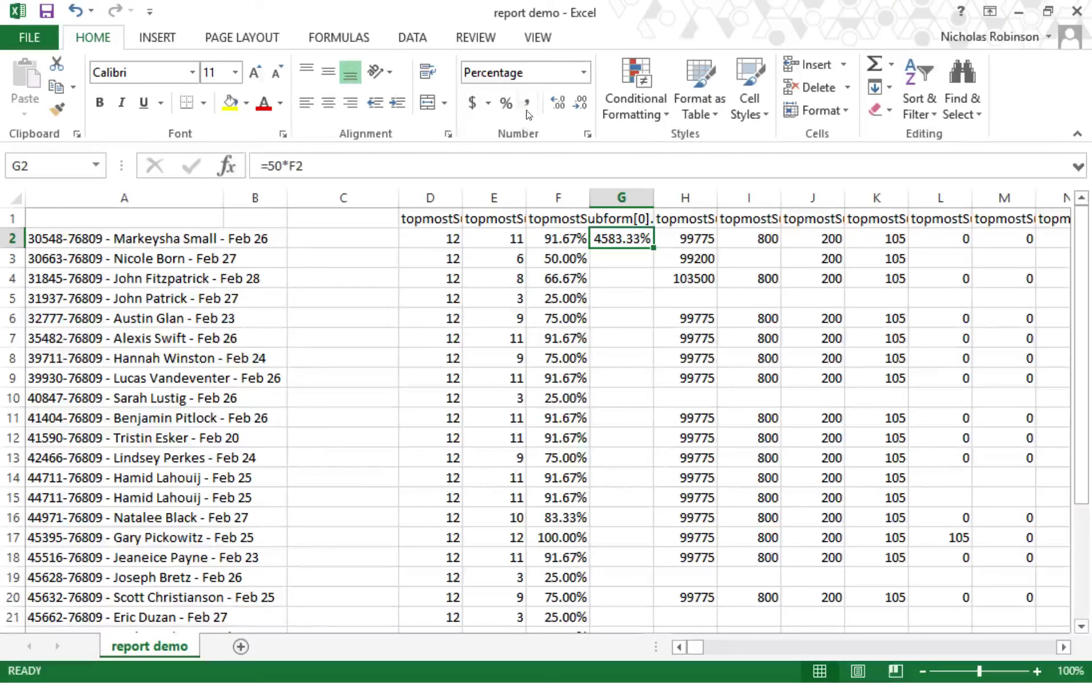
left_click(584, 72)
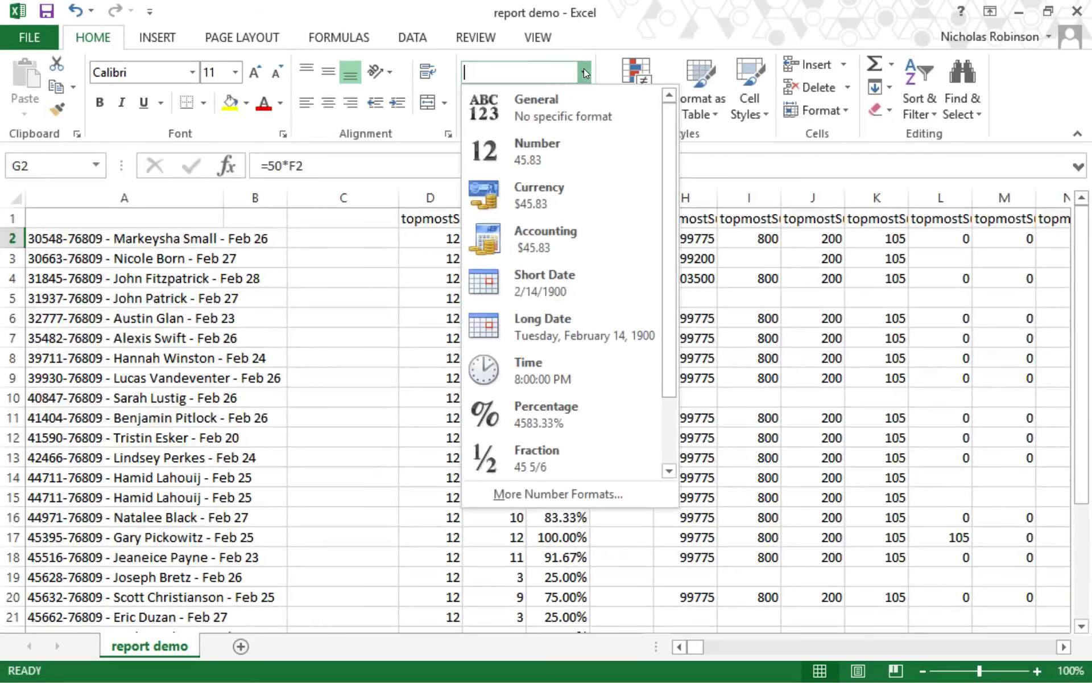
left_click(531, 153)
left_click_drag(653, 248, 654, 656)
left_click_drag(639, 607, 639, 606)
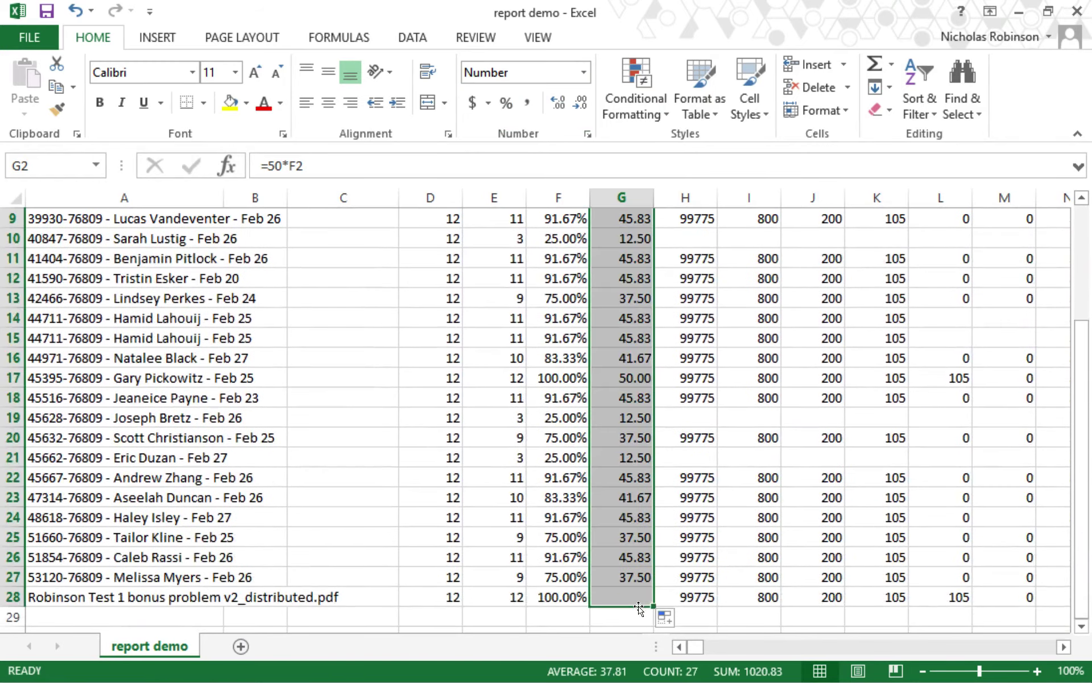
- Review the percentages and points of all submissions in columns F and G, down to the answer key in row 28
scroll(627, 295, "up", 3)
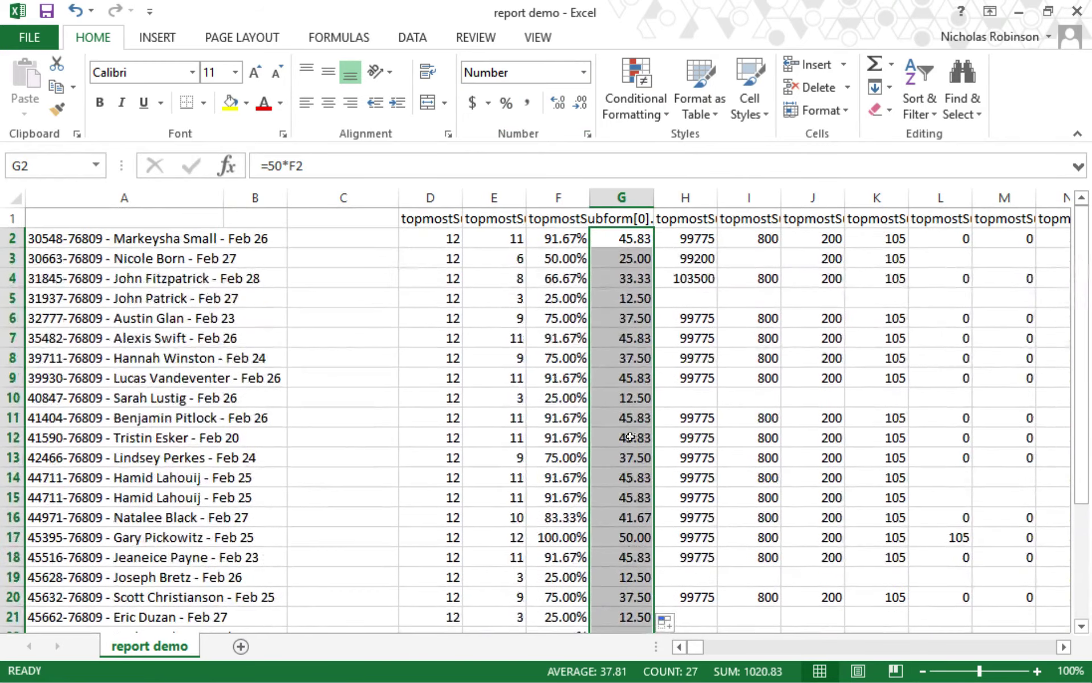
scroll(628, 571, "down", 5)
left_click(633, 457)
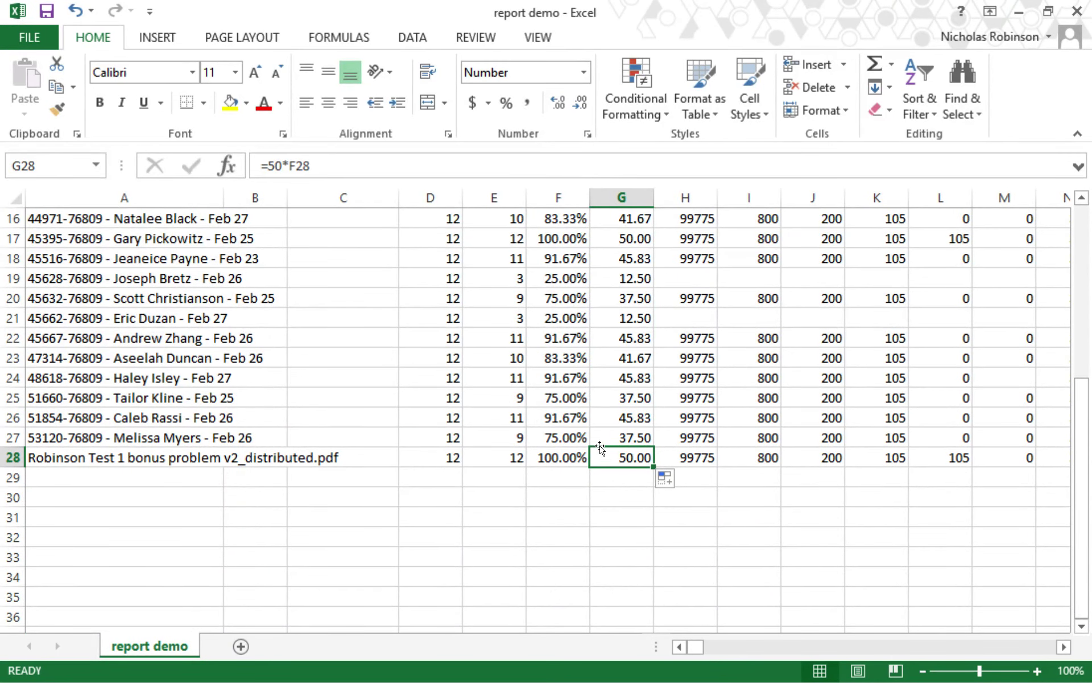
scroll(624, 437, "up", 5)
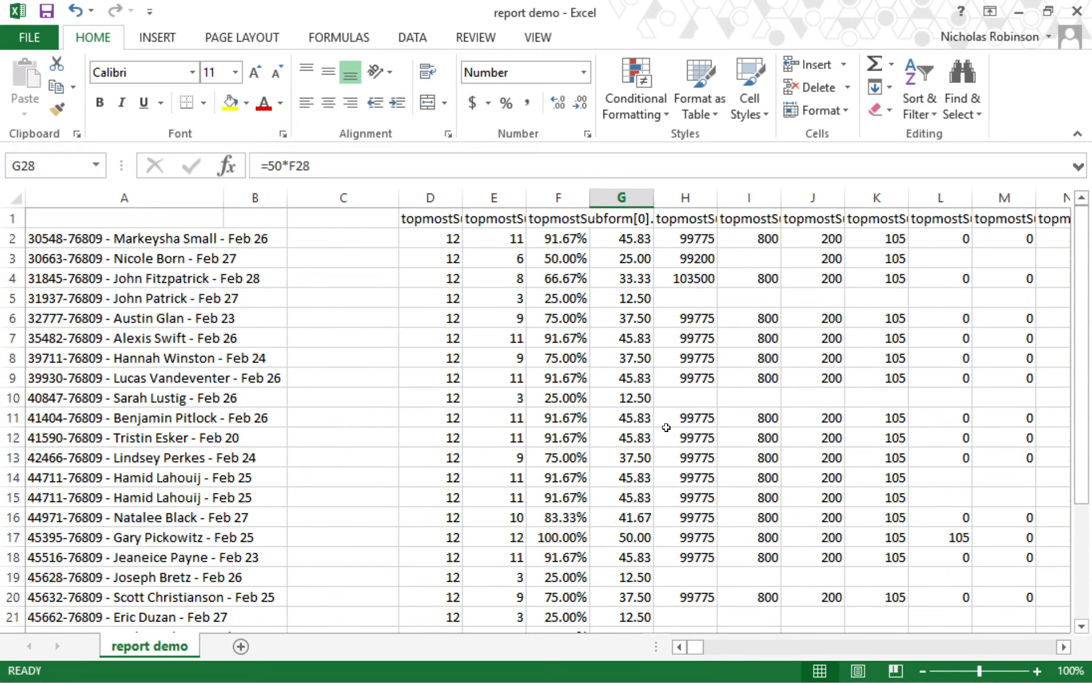
scroll(648, 449, "down", 5)
scroll(626, 473, "up", 4)
scroll(632, 517, "down", 3)
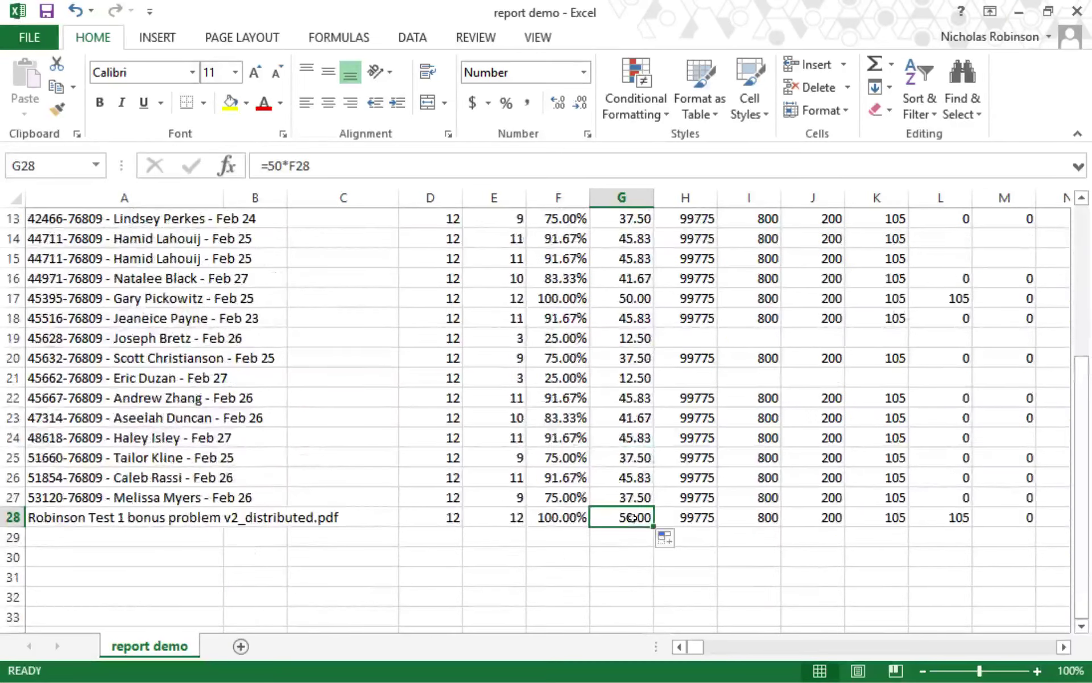
scroll(632, 517, "up", 4)
scroll(637, 513, "down", 2)
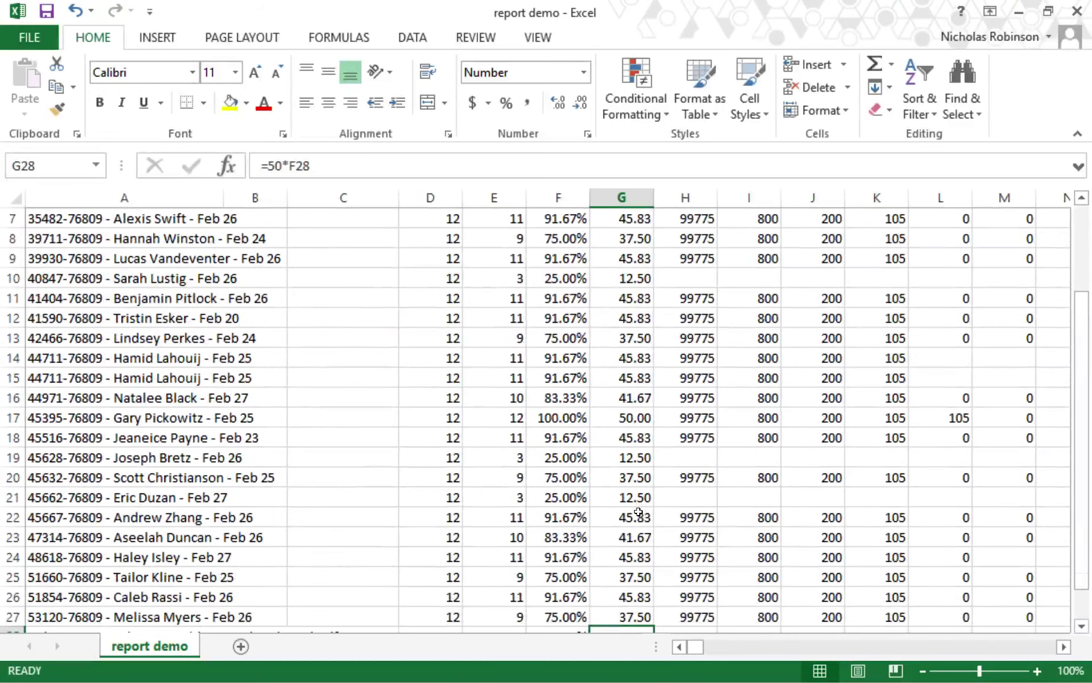
scroll(649, 522, "down", 2)
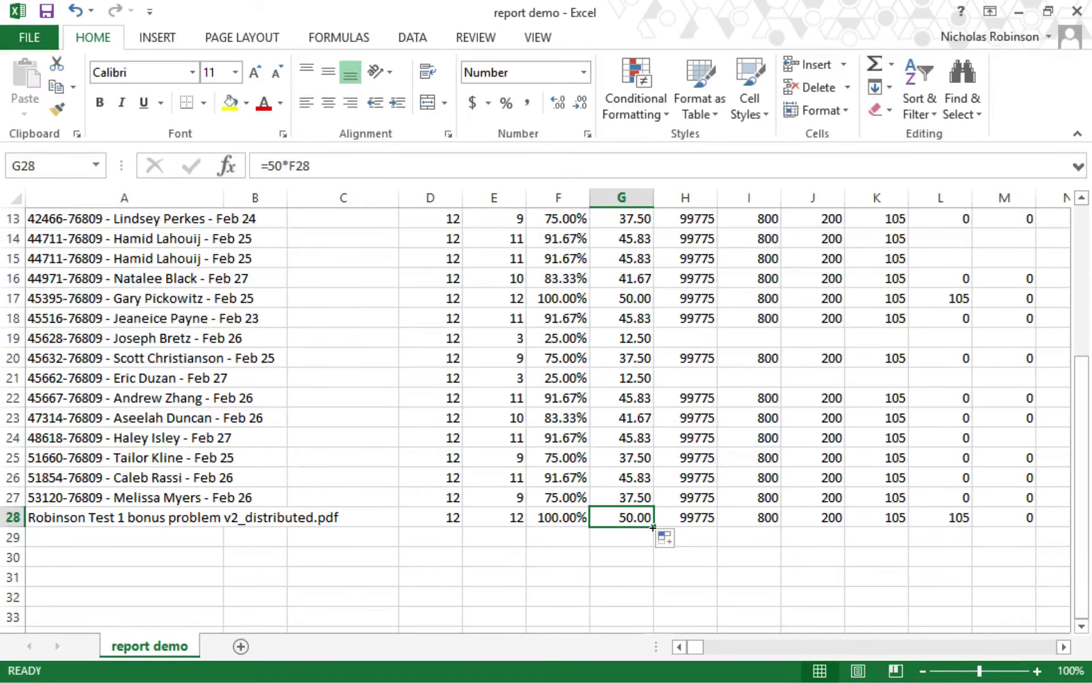
scroll(273, 353, "up", 2)
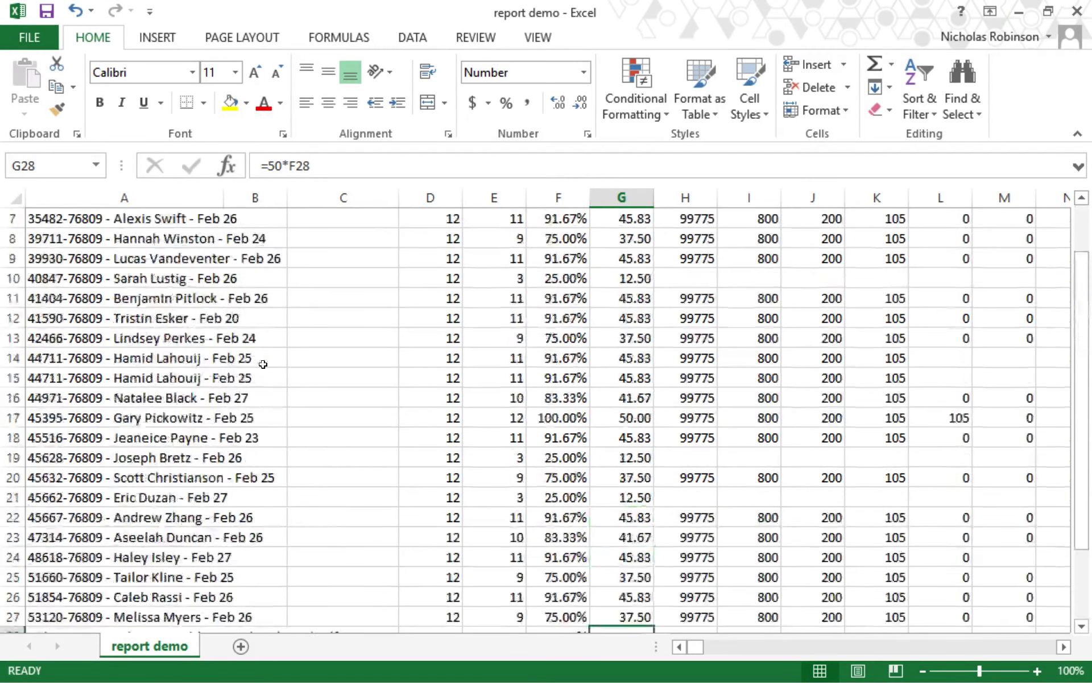
scroll(264, 357, "down", 3)
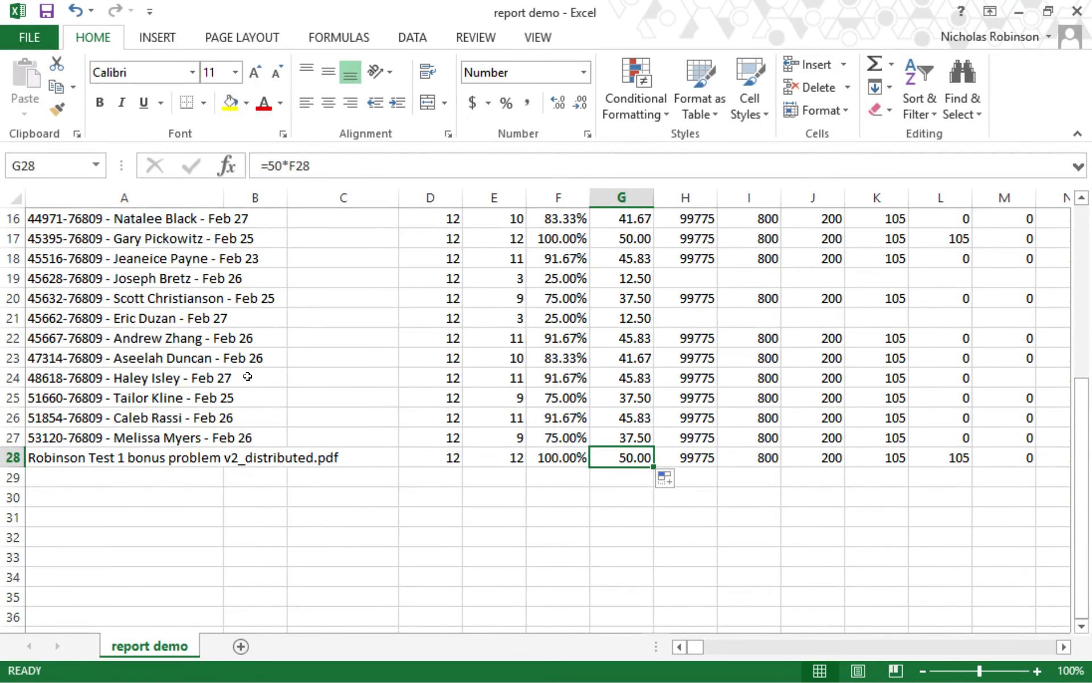
scroll(248, 376, "up", 4)
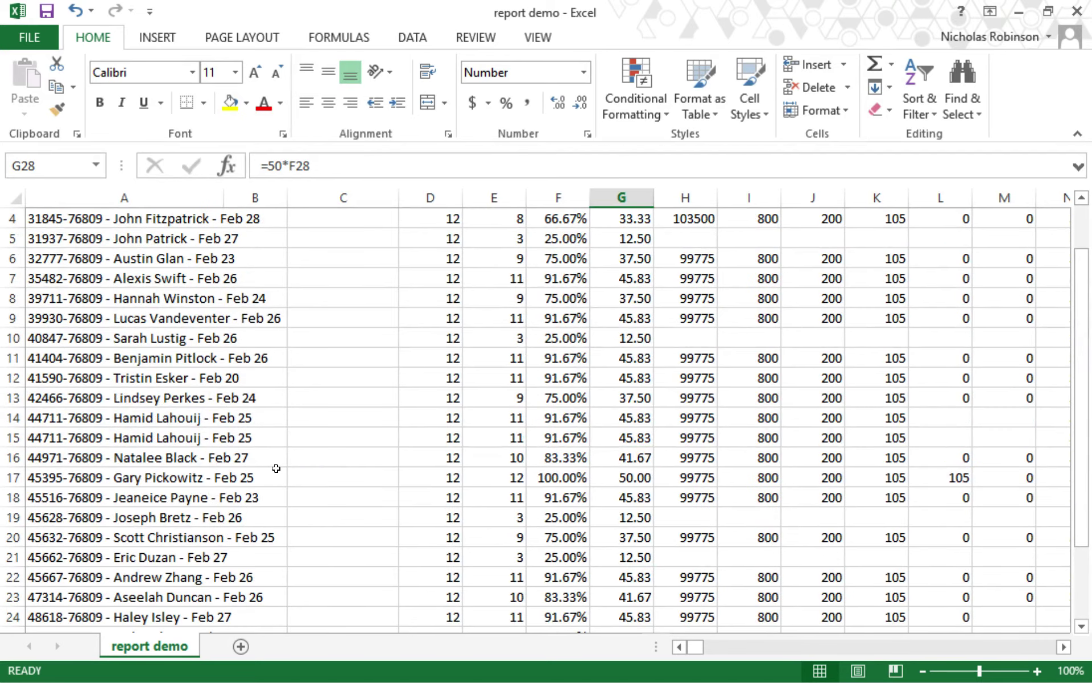
scroll(606, 478, "down", 2)
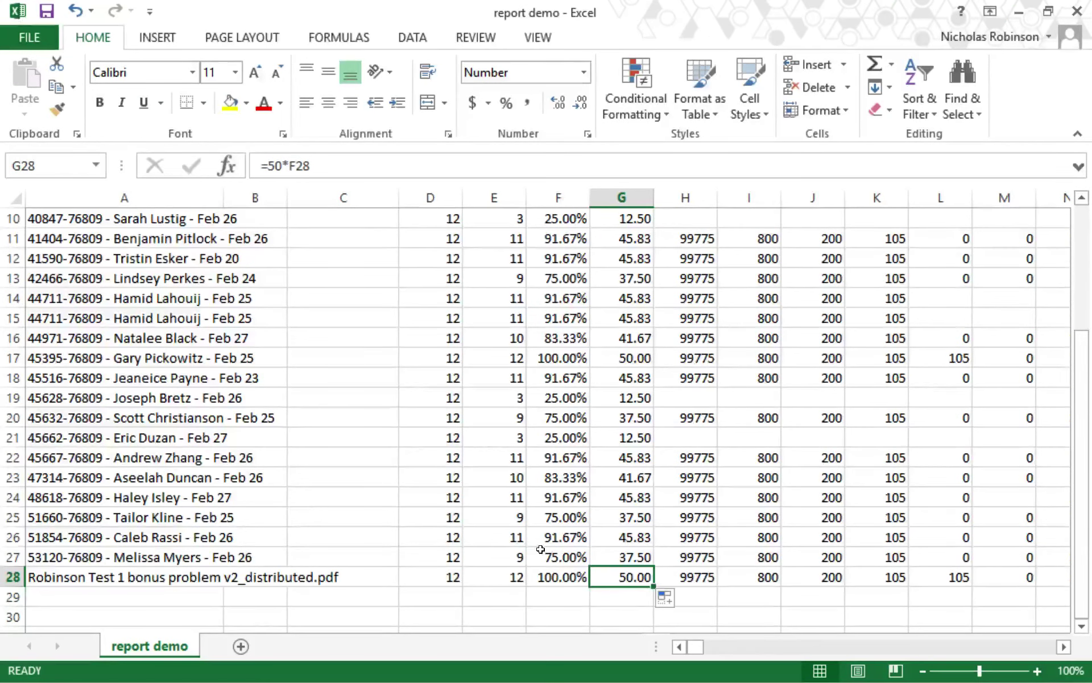
key("Home")
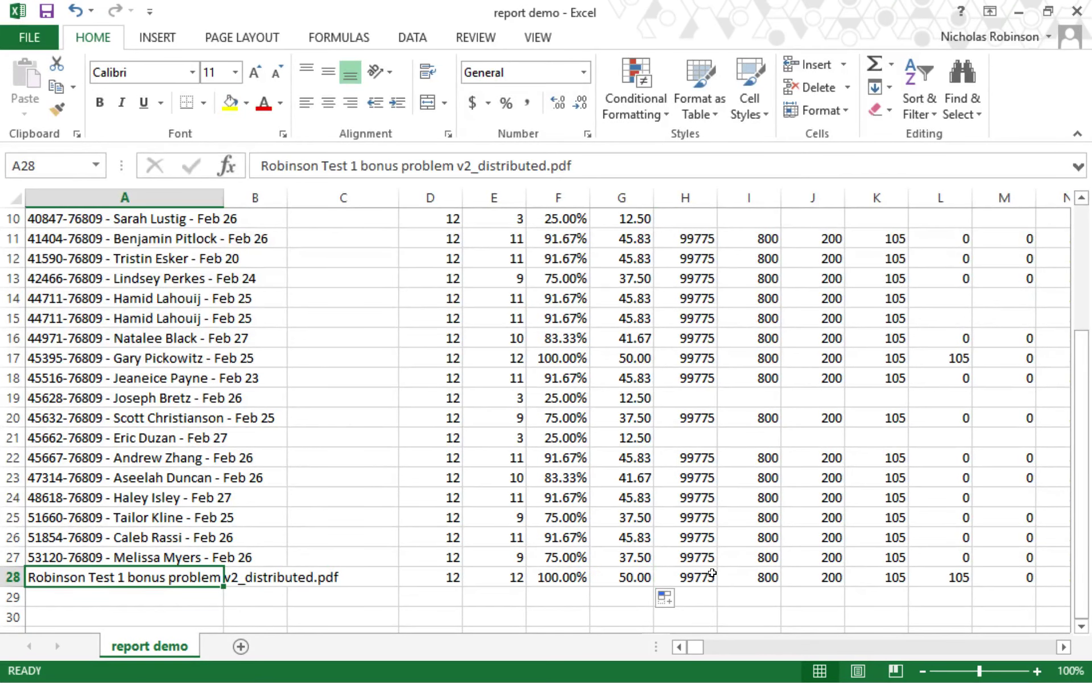